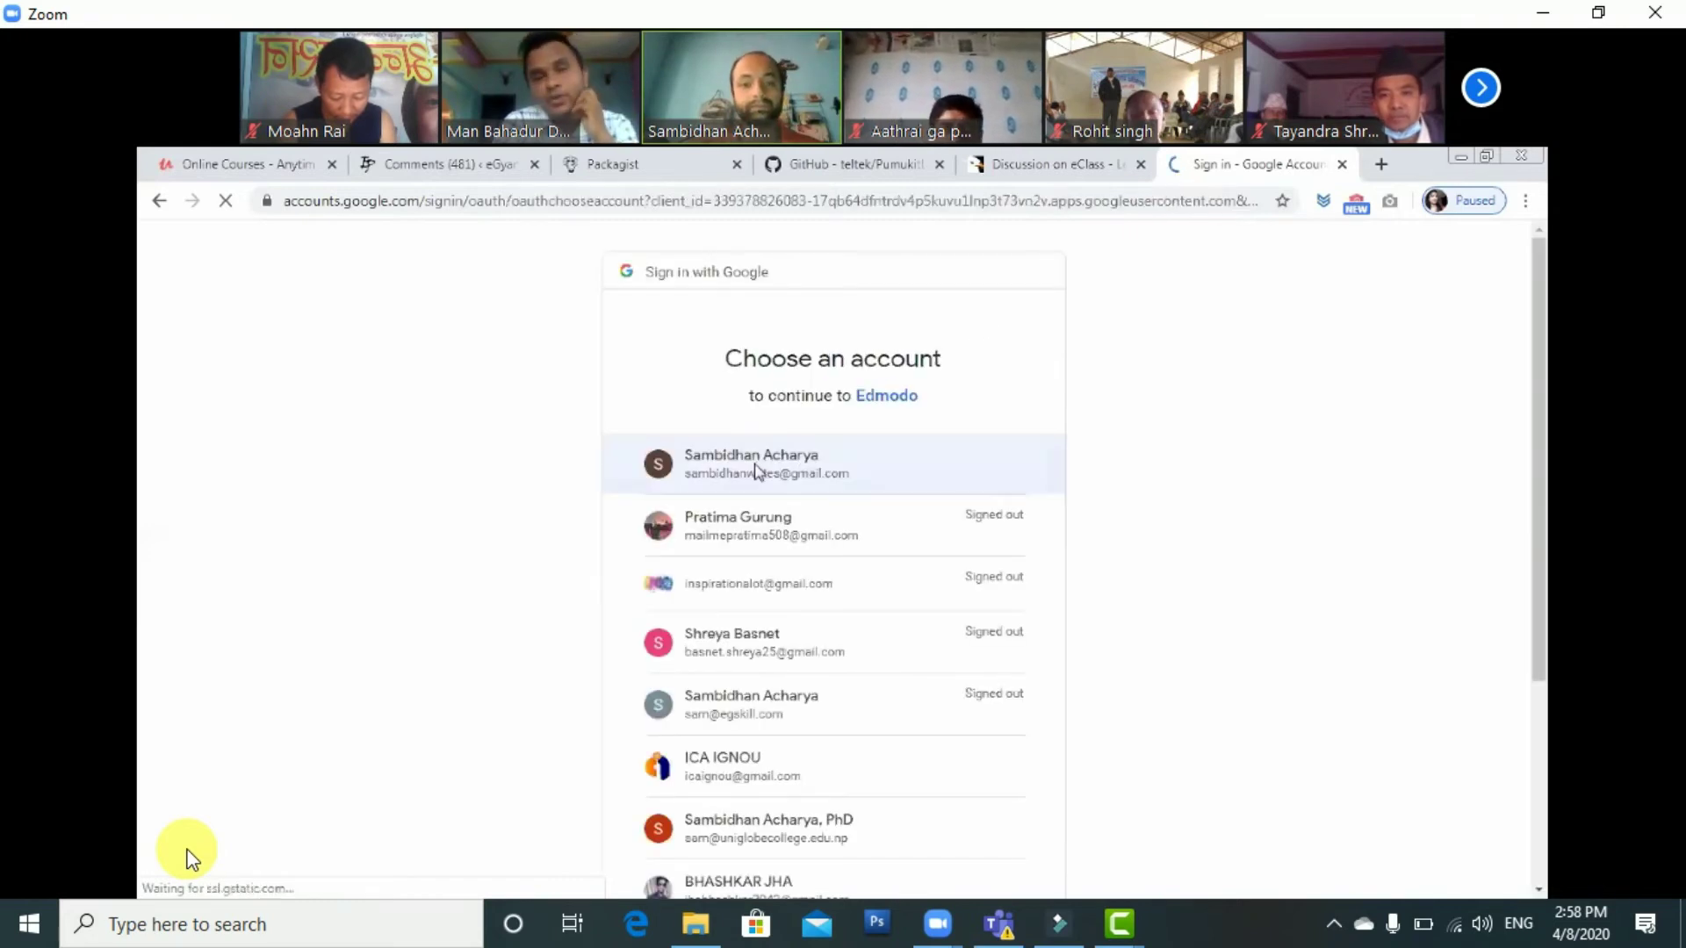
# Pick the first listed Google account for Edmodo sign-in and scroll down the consent page
pyautogui.click(757, 472)
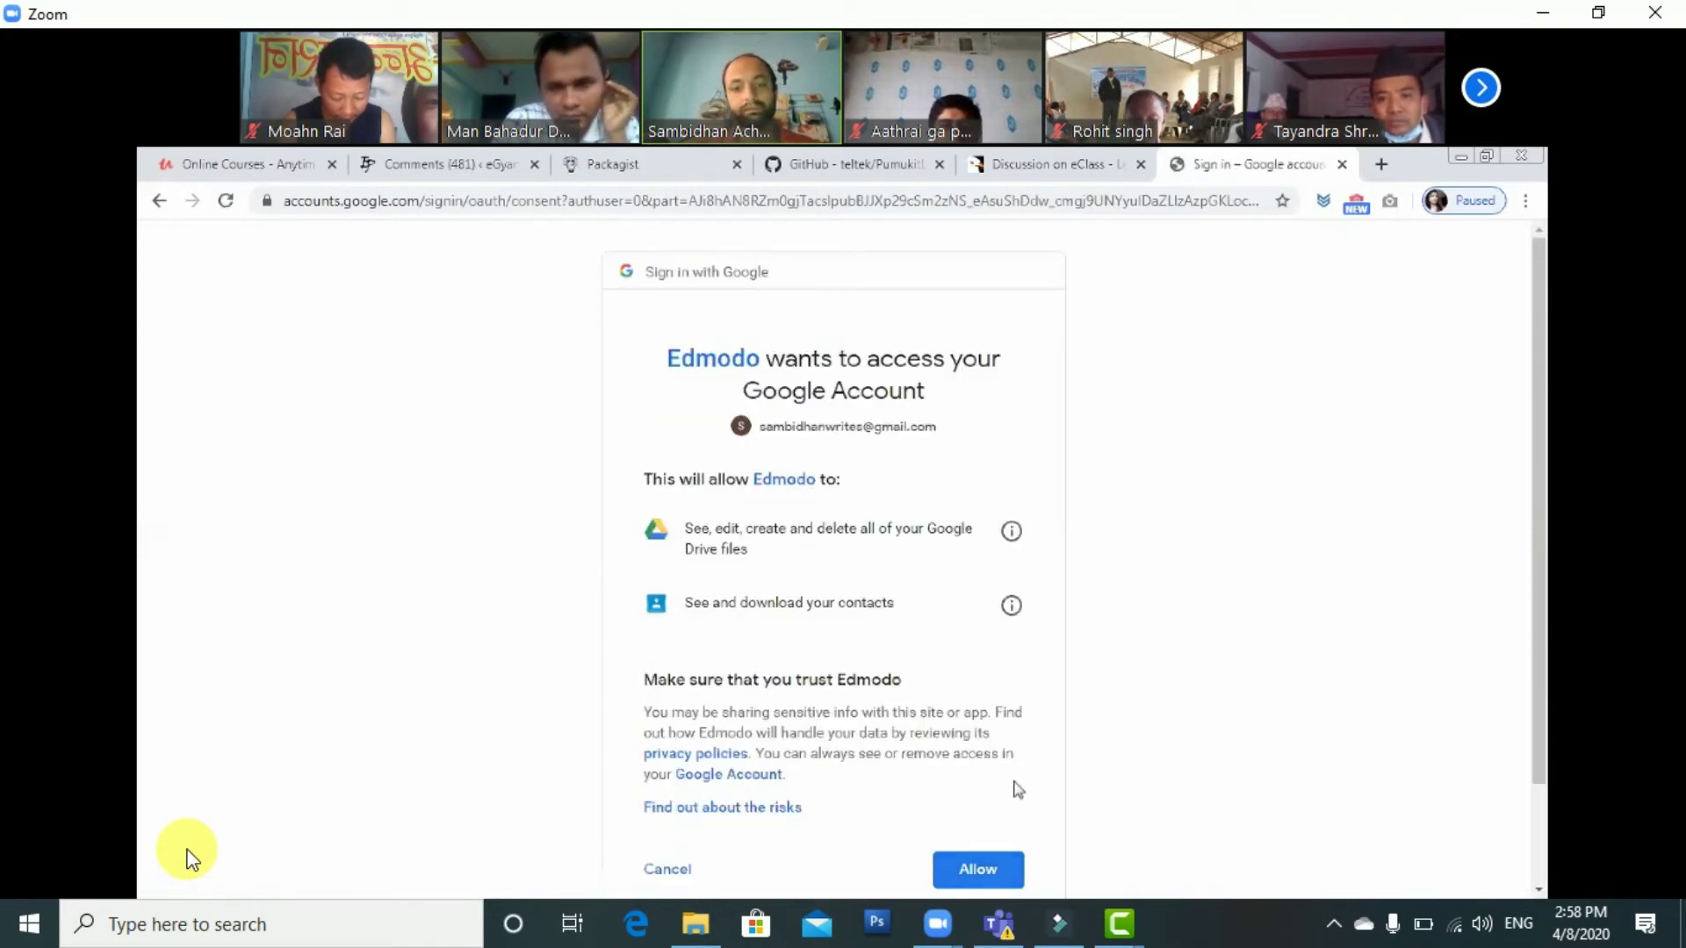
pyautogui.scroll(-1, 1017, 791)
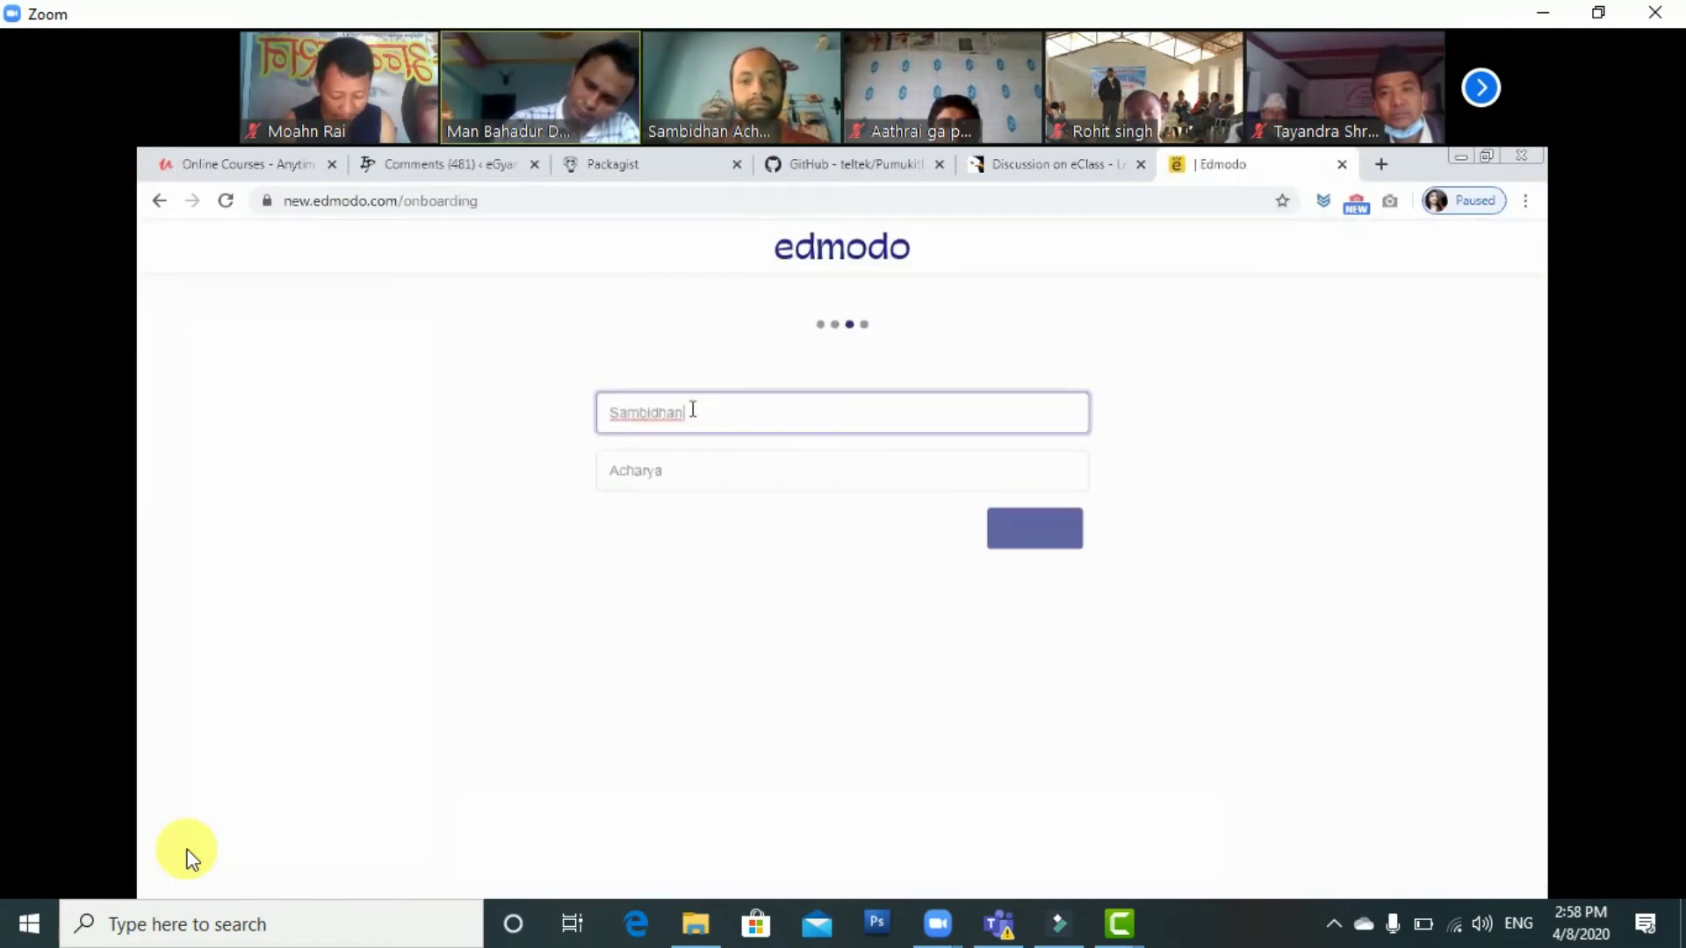
# Confirm the prefilled name and continue through the Edmodo teacher onboarding
pyautogui.click(1041, 532)
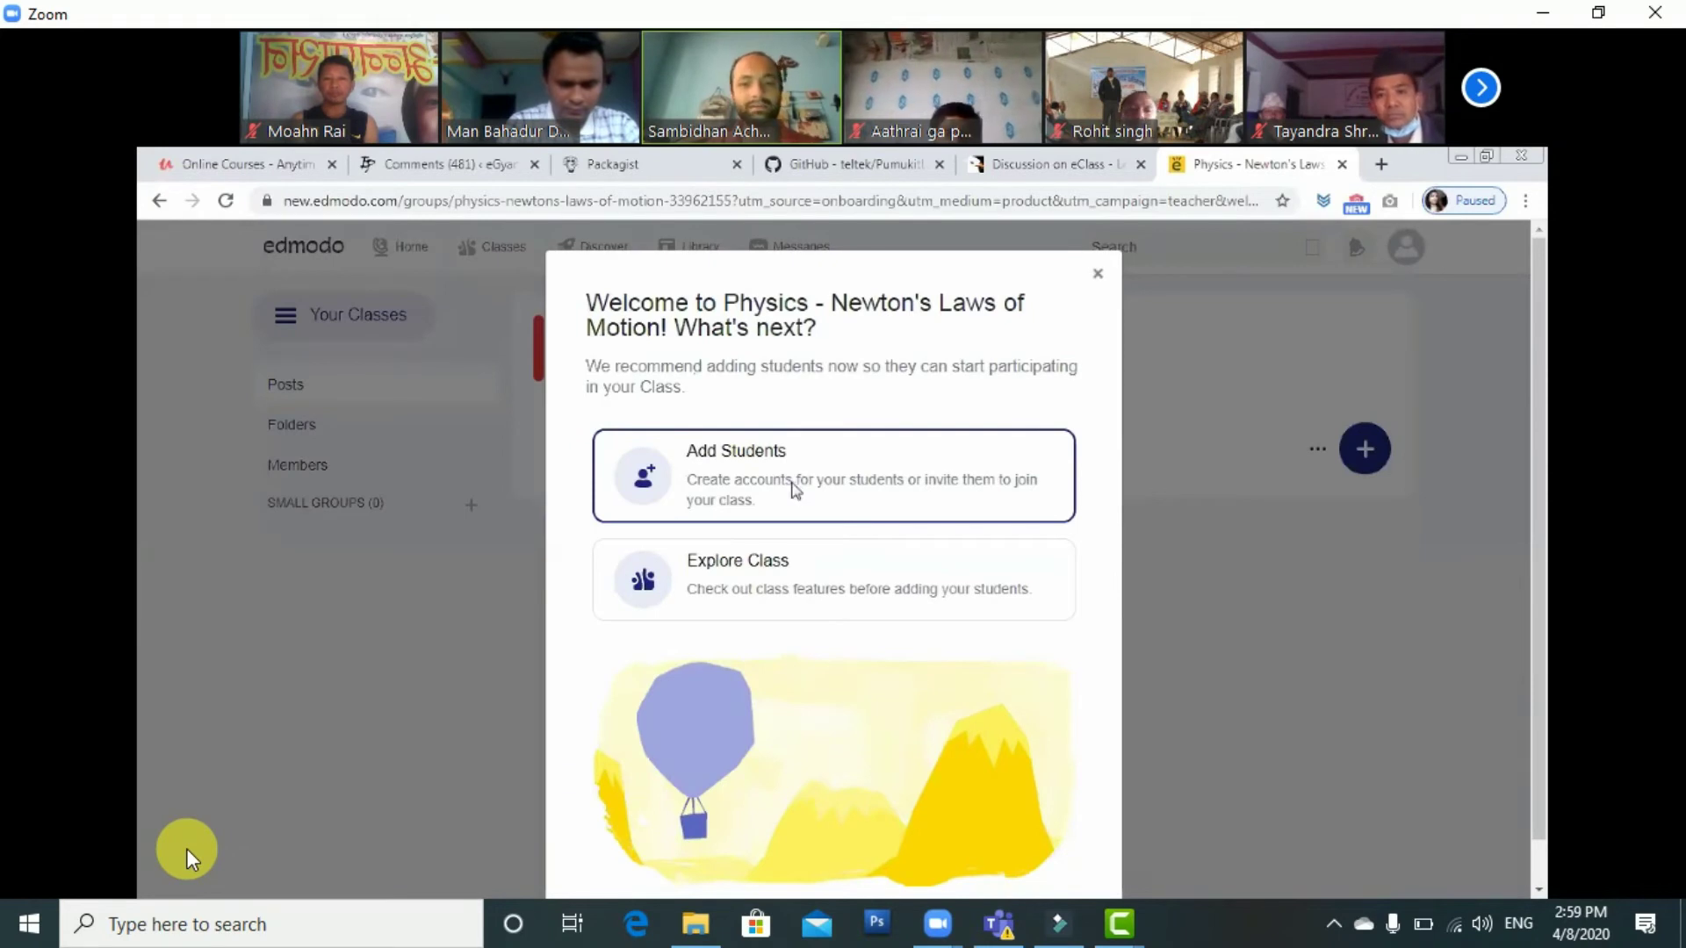
# Add students to the Physics class, giving the first student a first name, last name and e-mail address
pyautogui.click(796, 492)
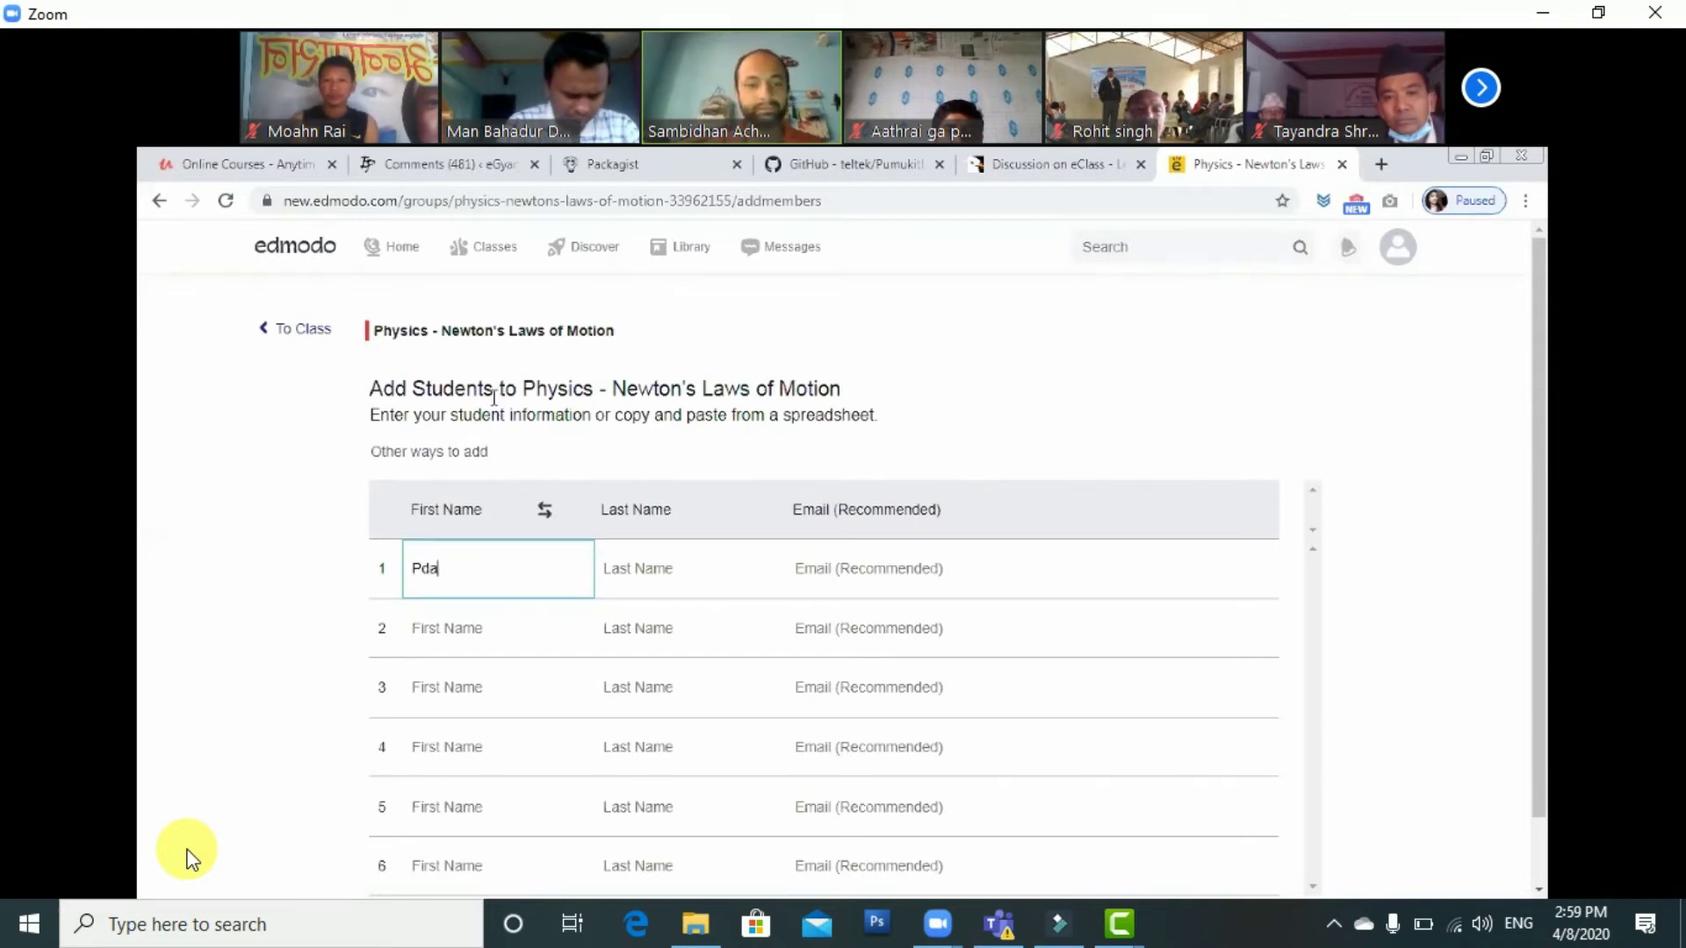
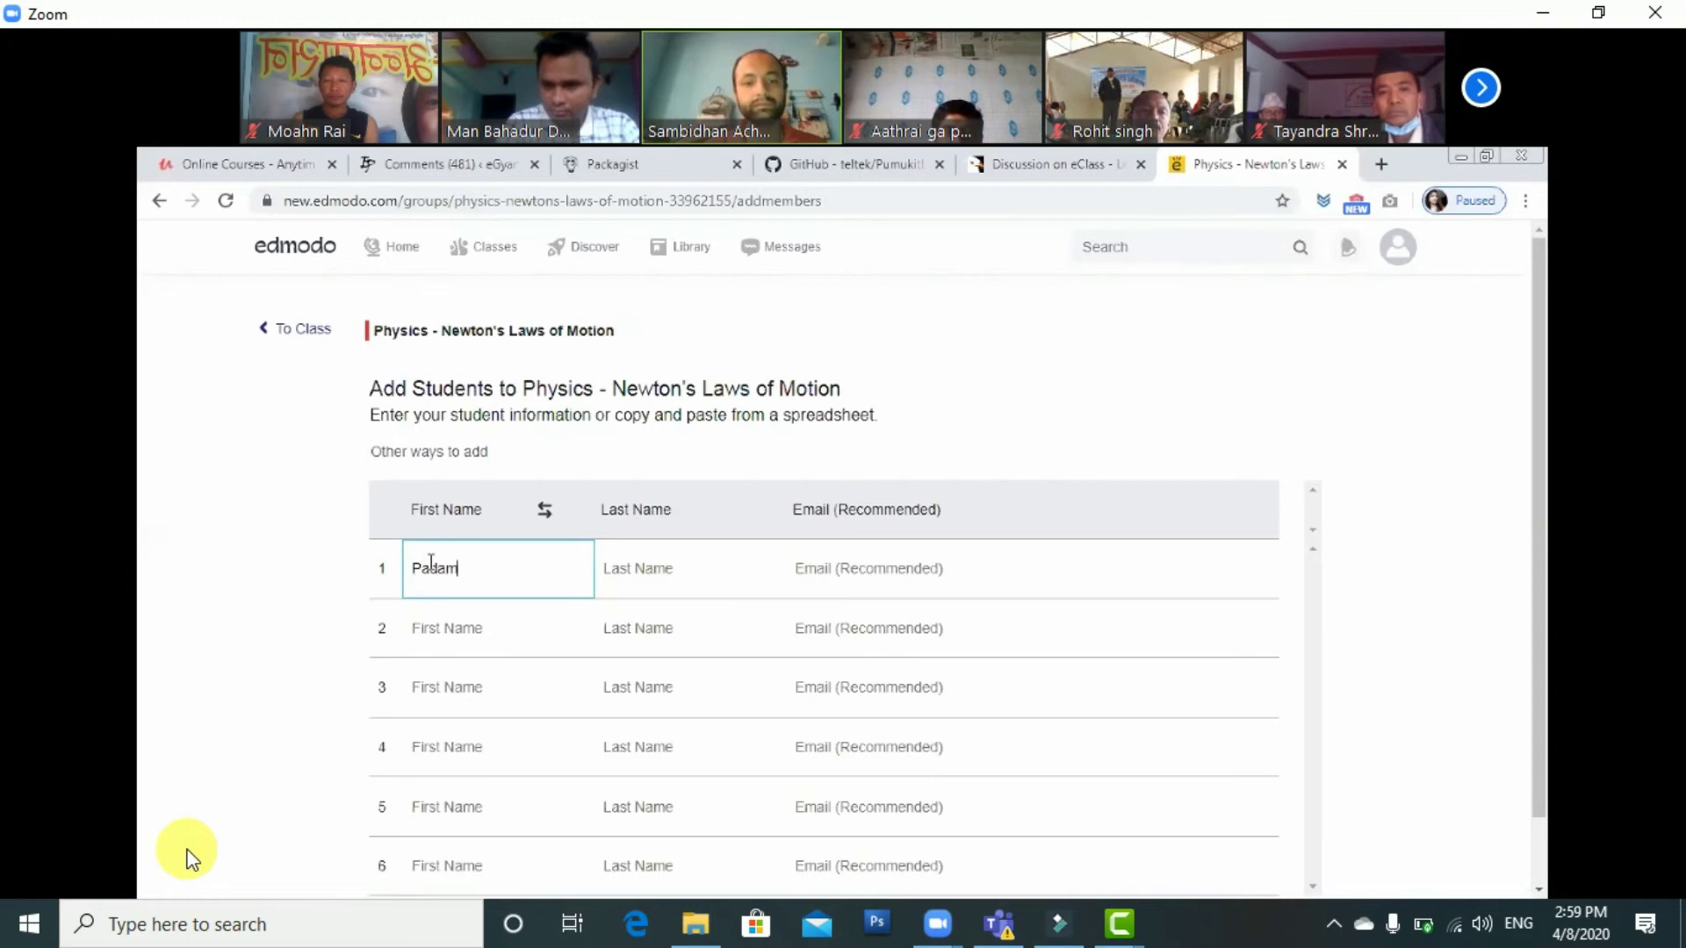
pyautogui.press('Tab')
pyautogui.press('Tab')
pyautogui.write('p')
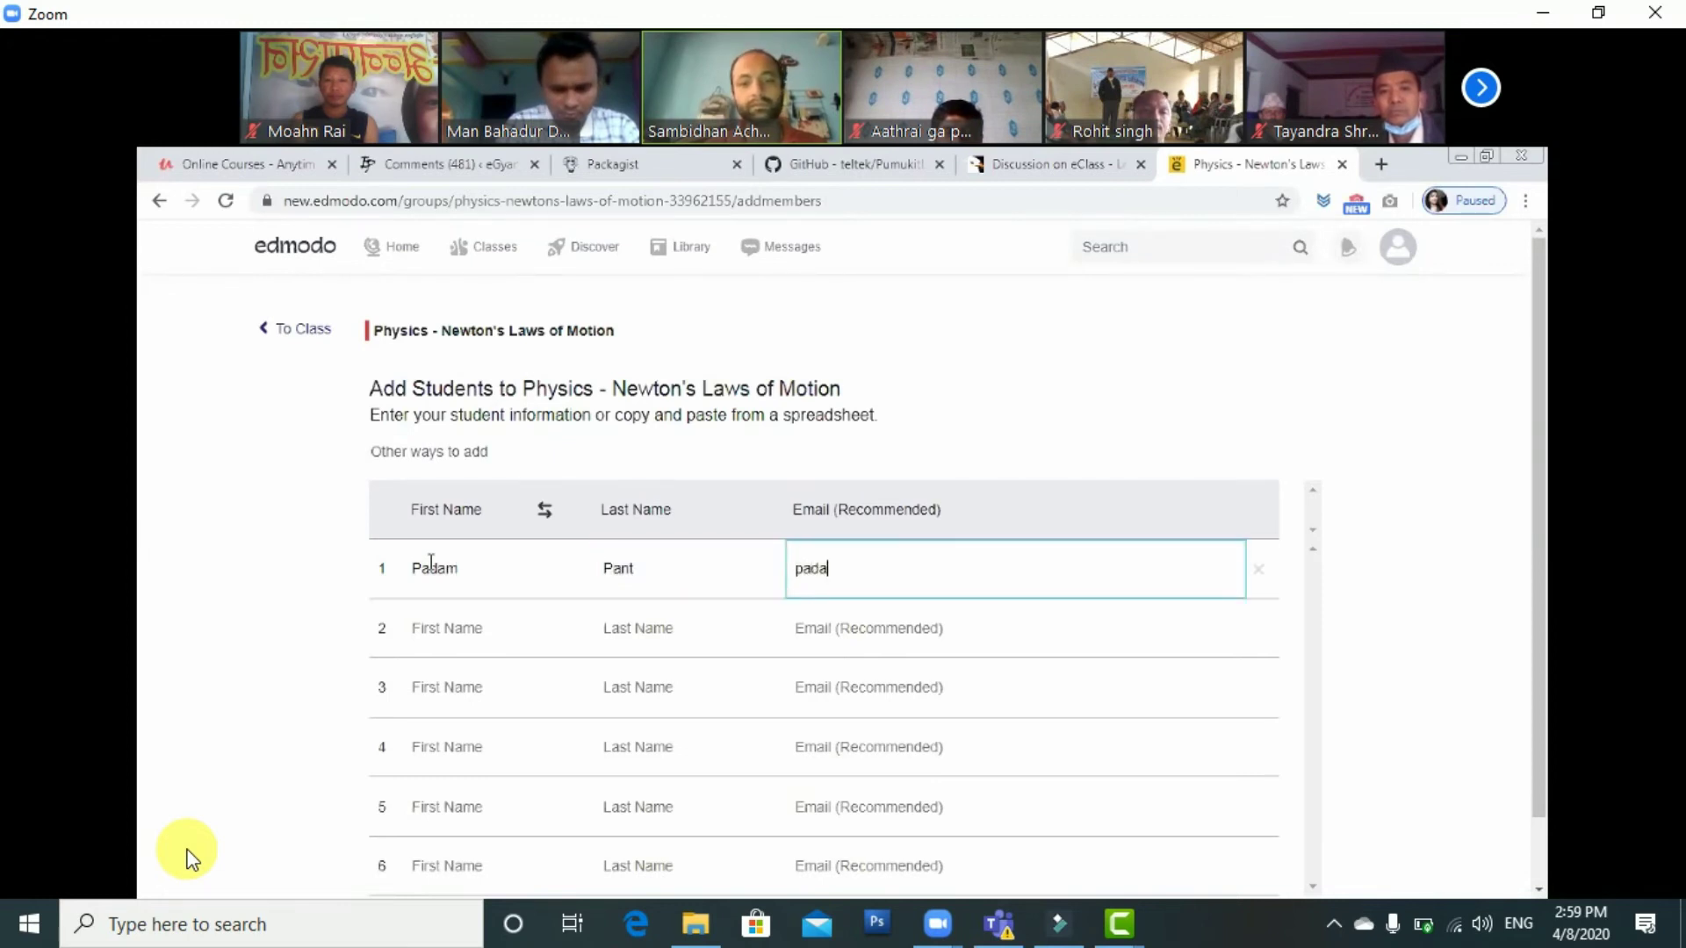
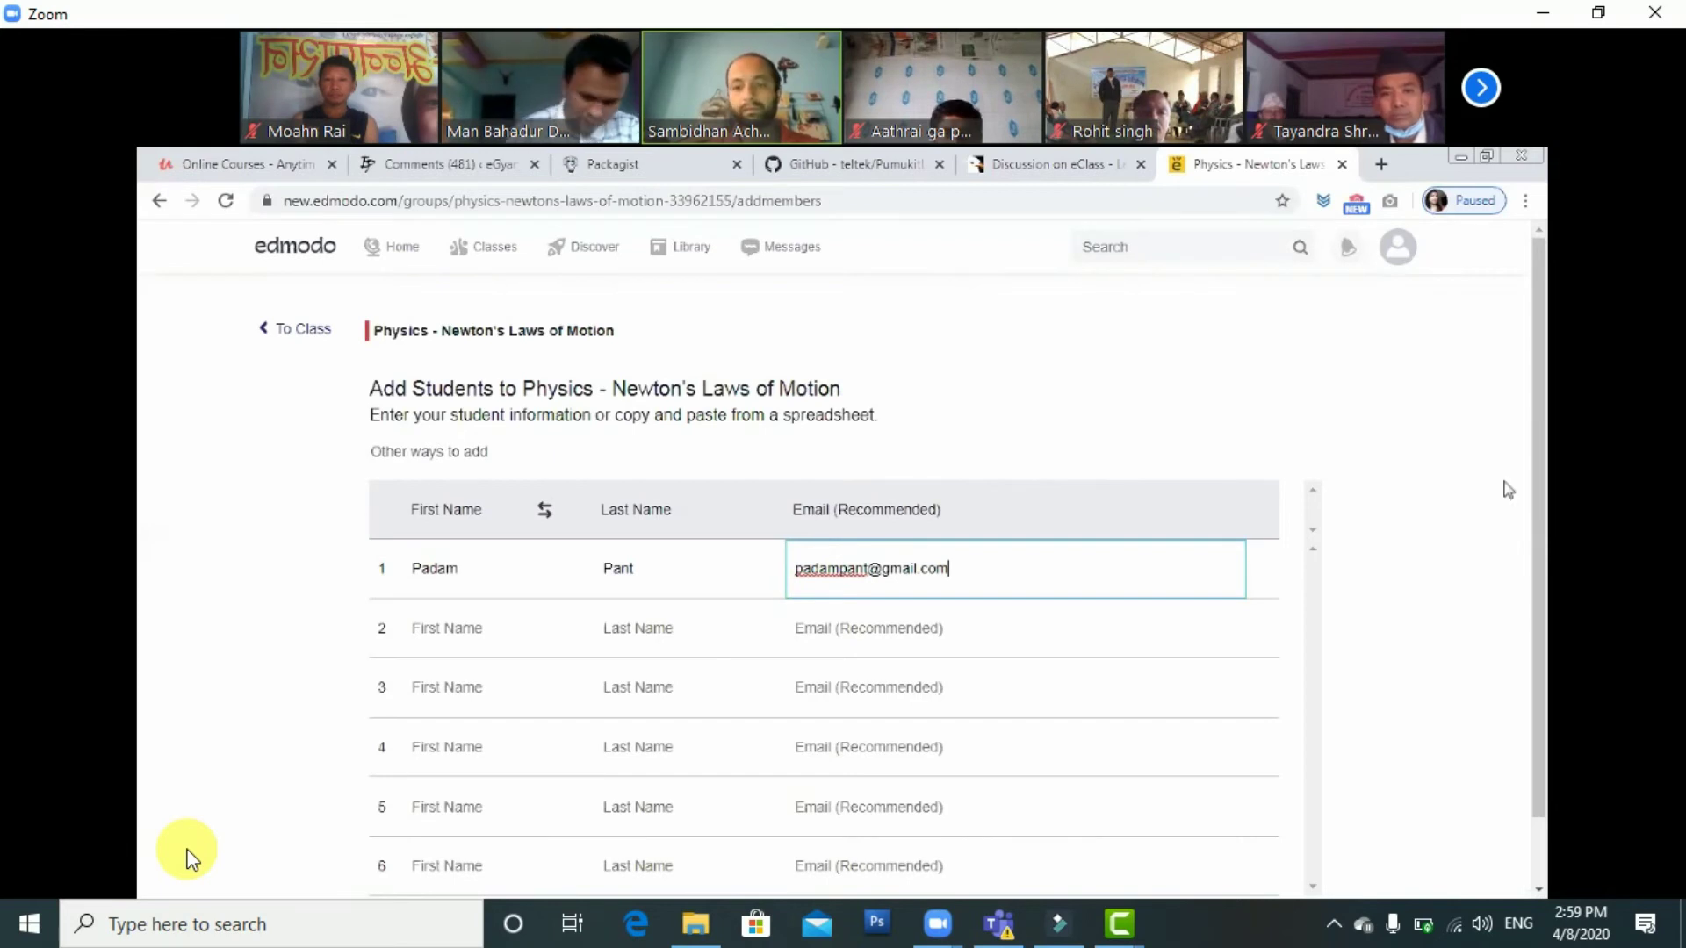
pyautogui.scroll(-1, 1508, 489)
pyautogui.click(416, 852)
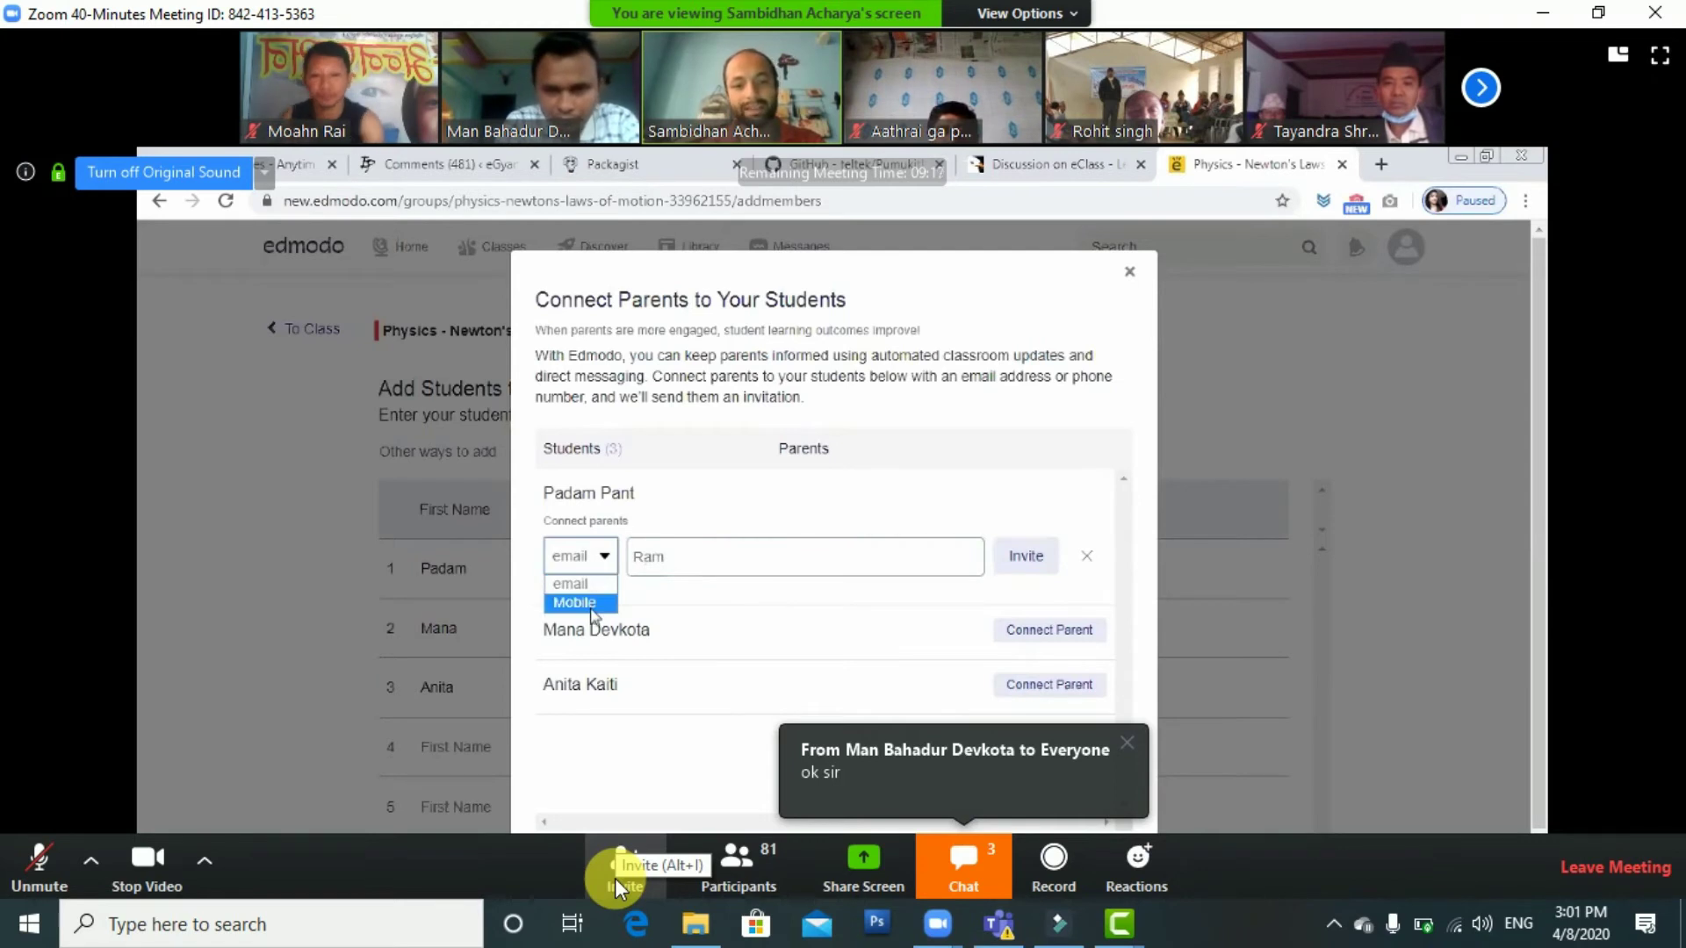
# Open and close the Zoom group chat, then send a thumbs-up reaction to the meeting
pyautogui.click(966, 877)
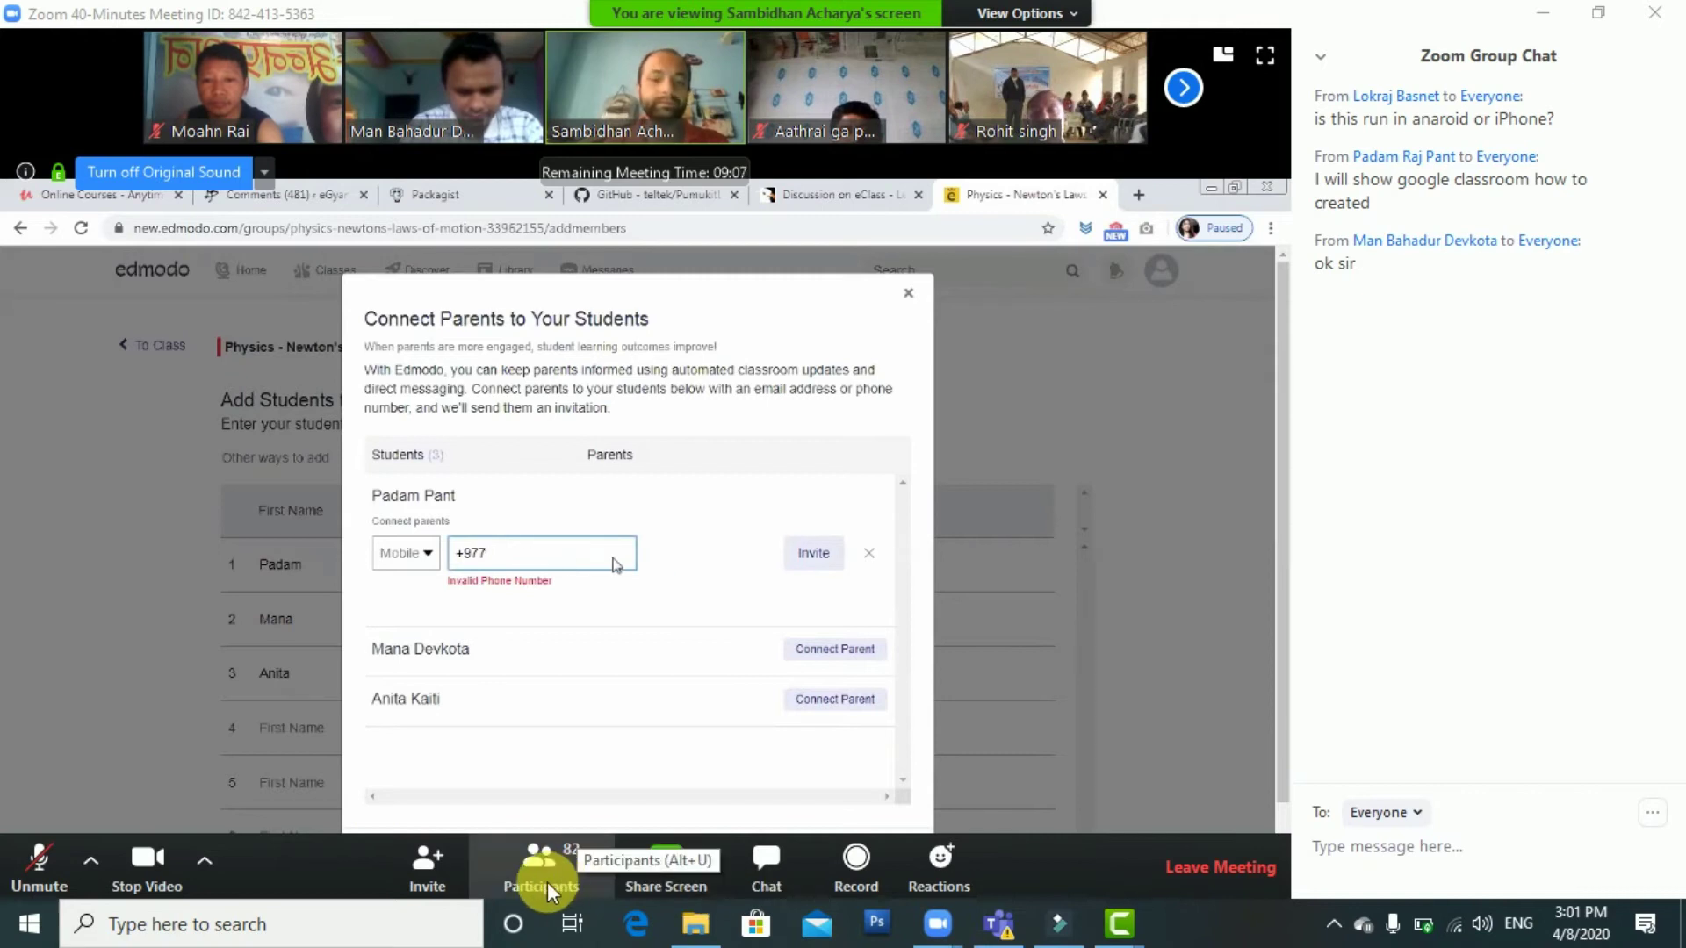
pyautogui.click(752, 872)
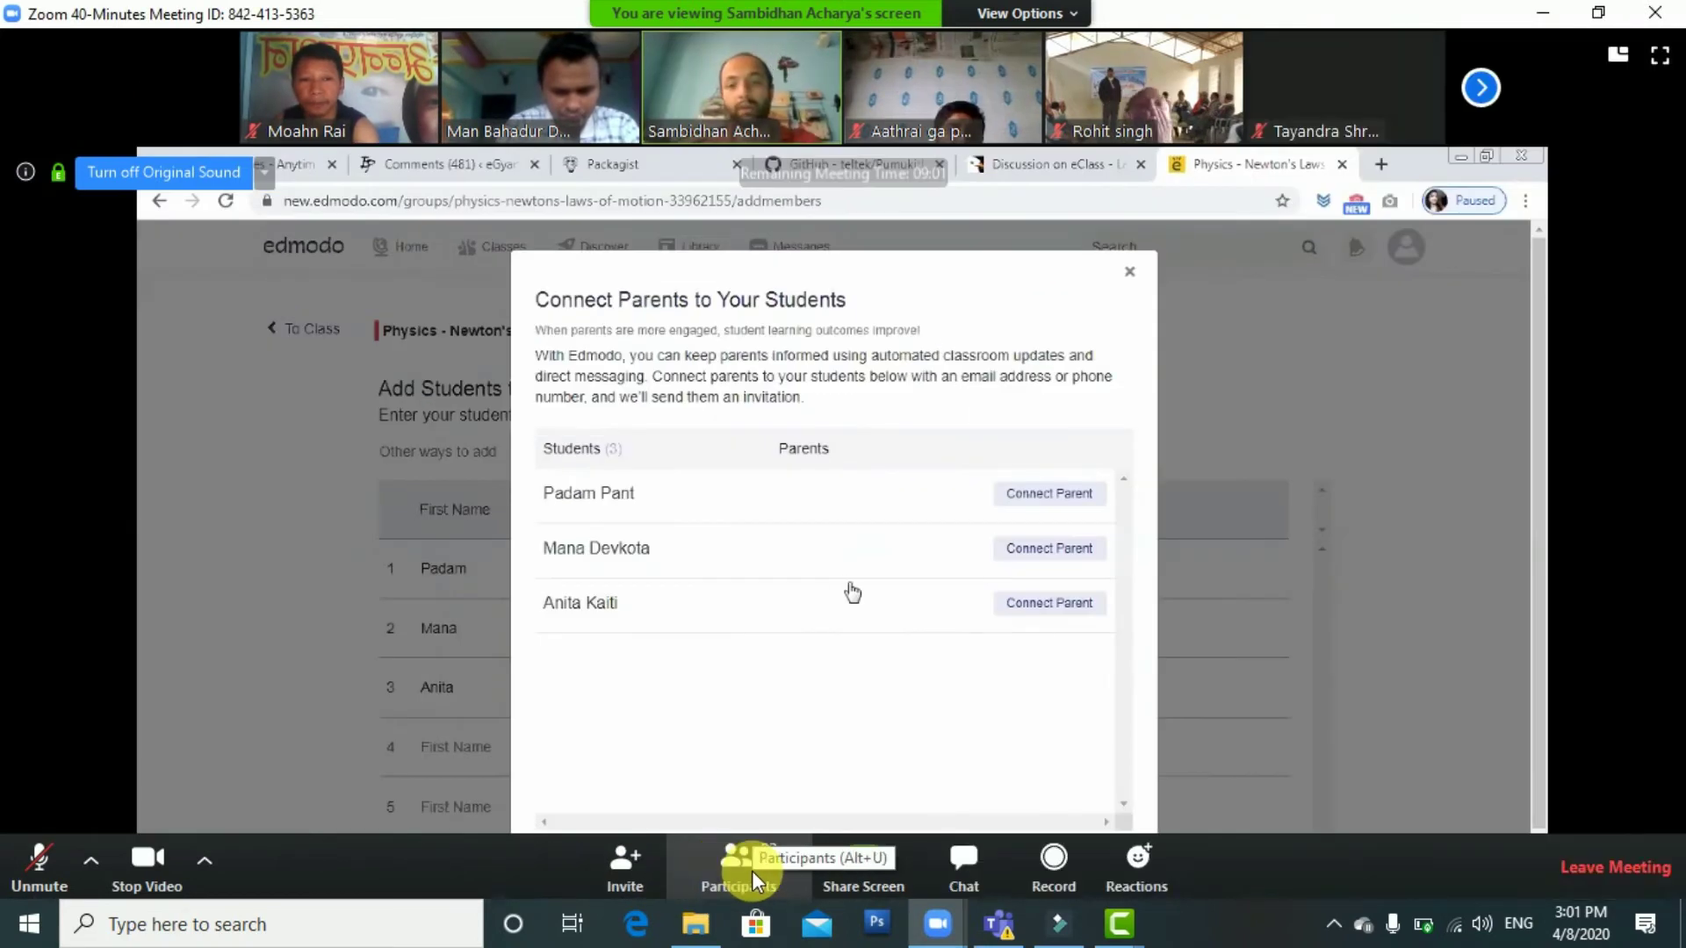
pyautogui.click(1110, 889)
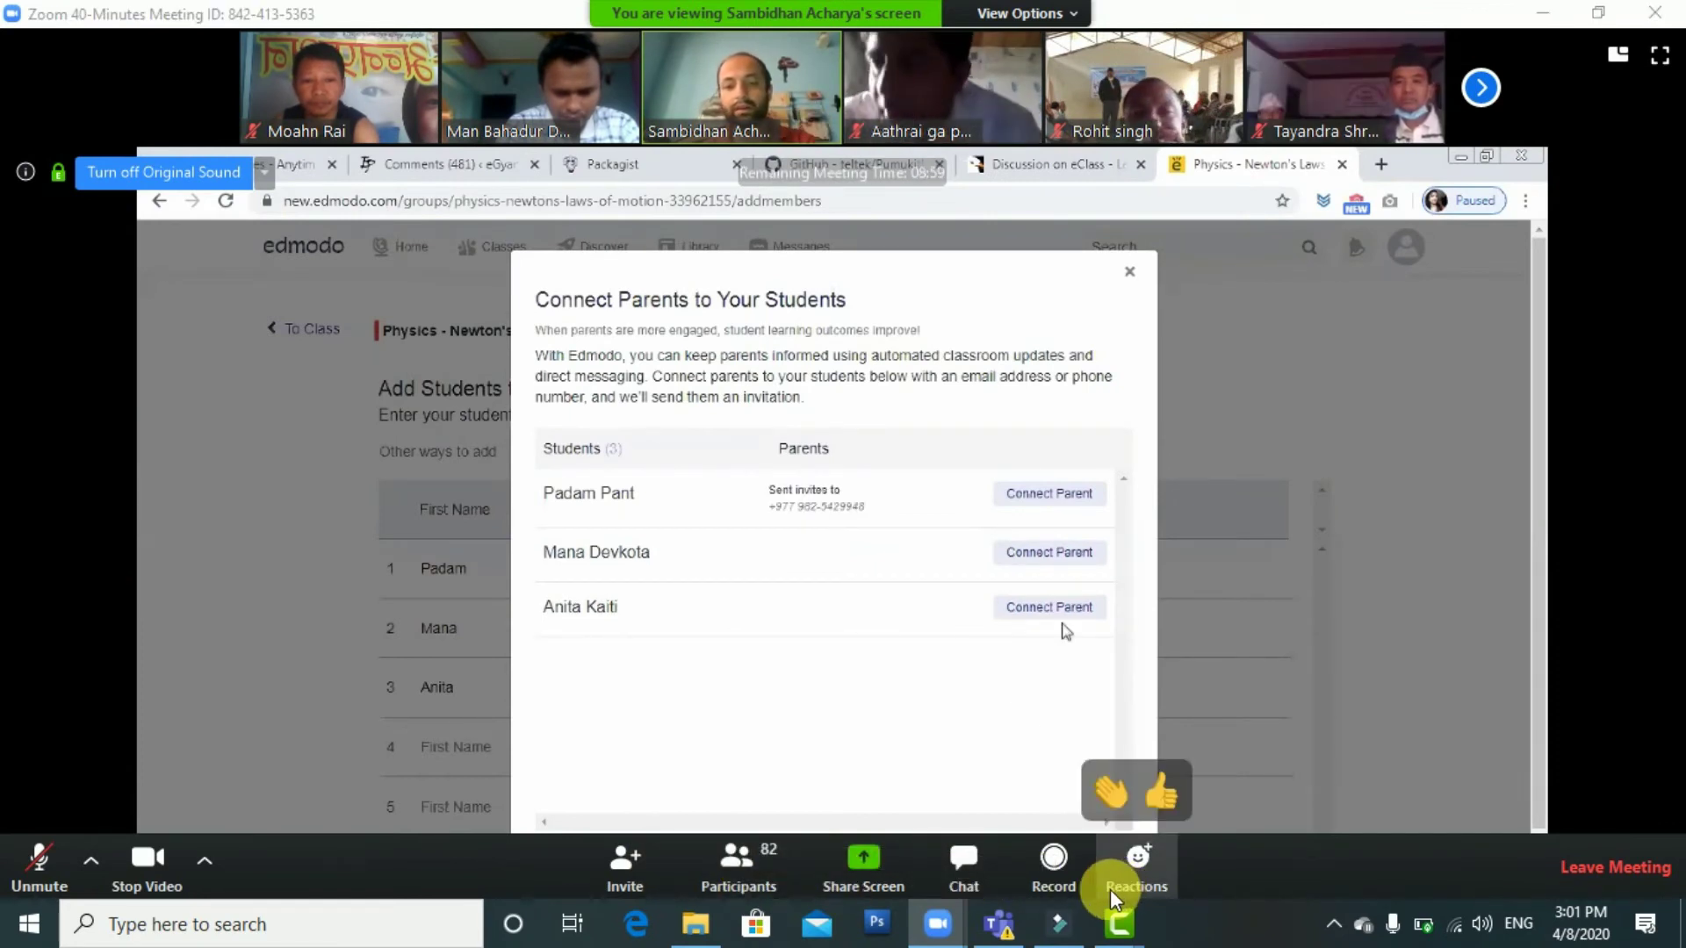
pyautogui.click(1159, 797)
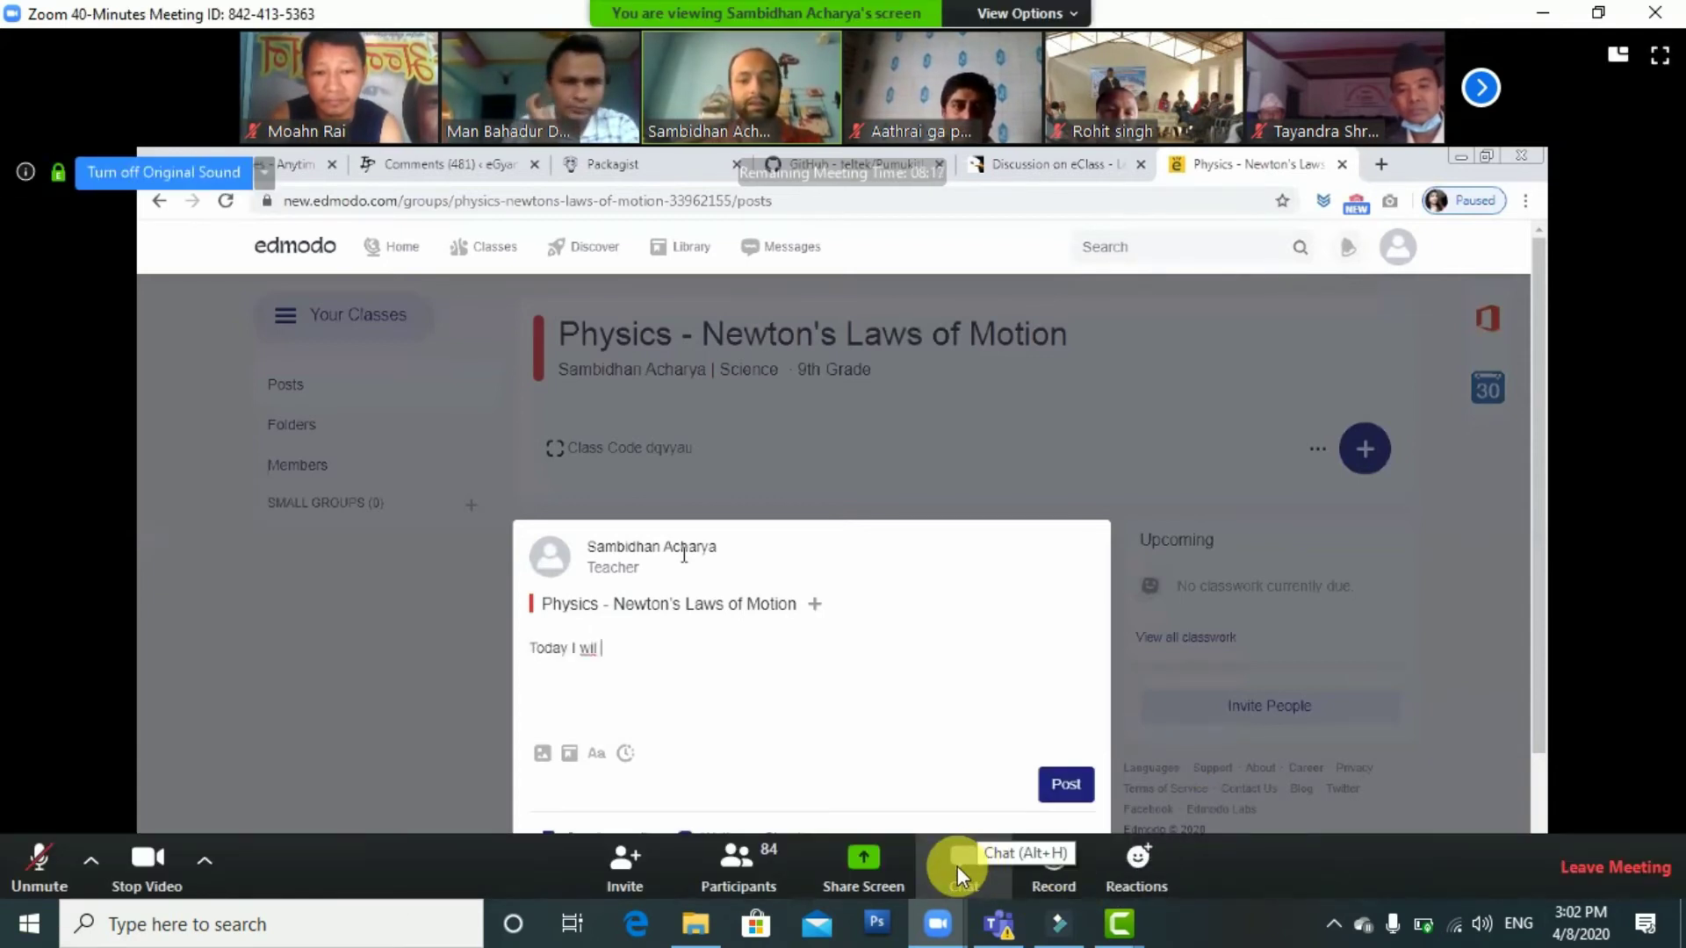
# Draft a mixed Nepali-English message in the Zoom group chat about the number of students
pyautogui.click(957, 866)
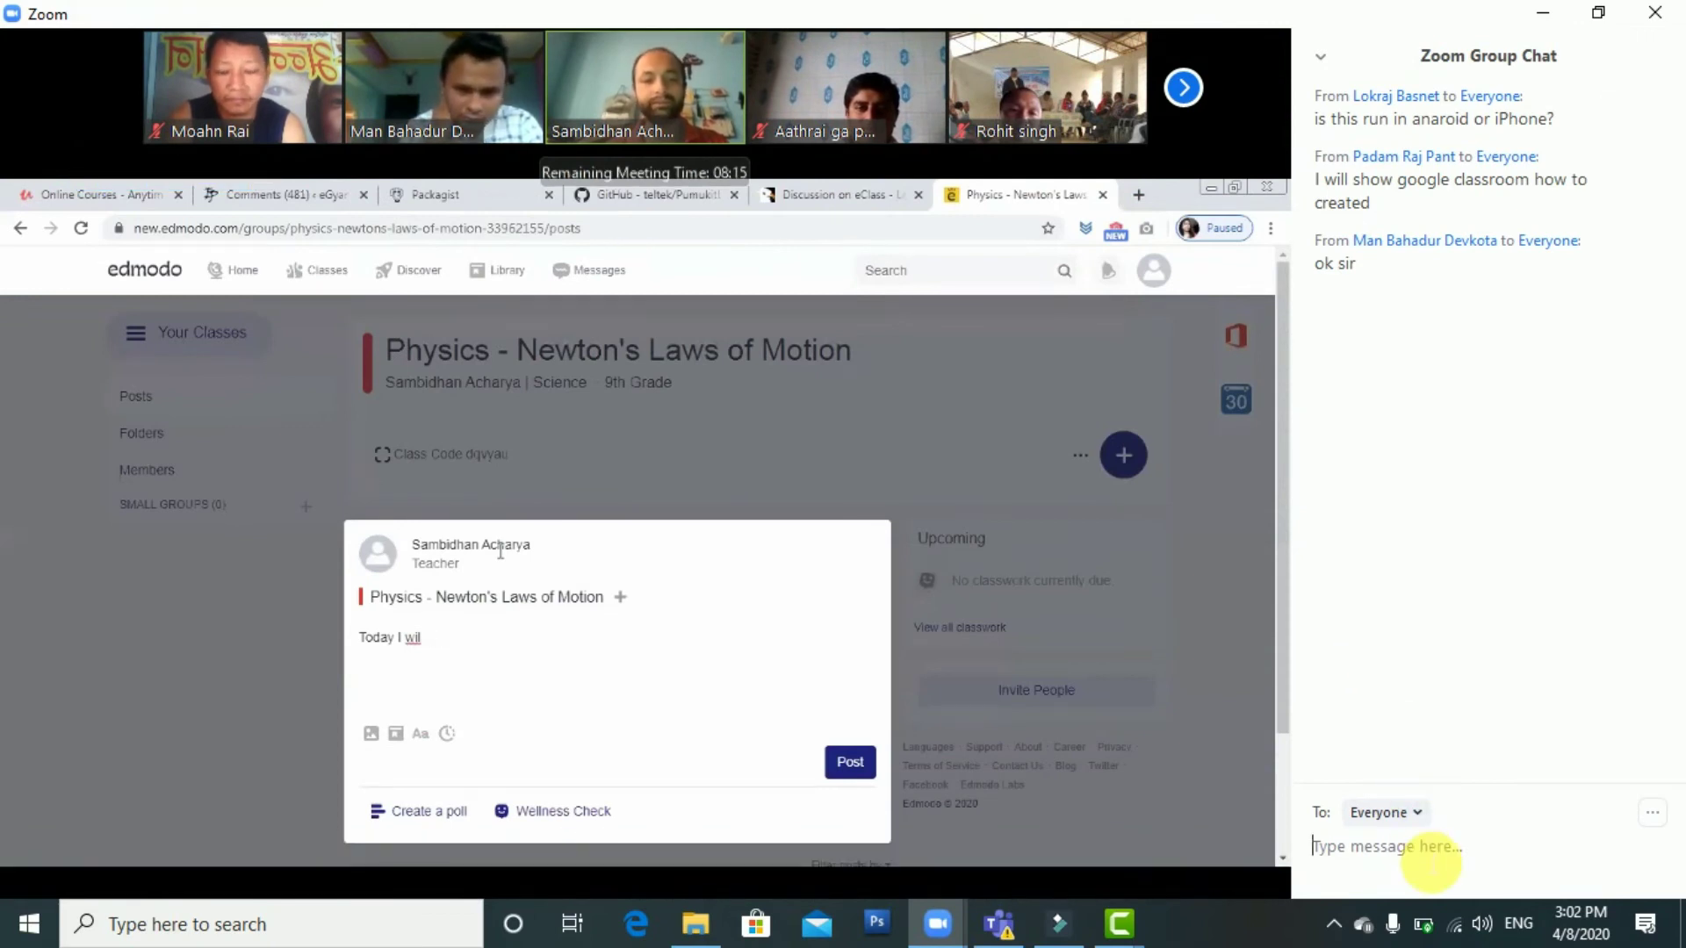
pyautogui.write('Students ko')
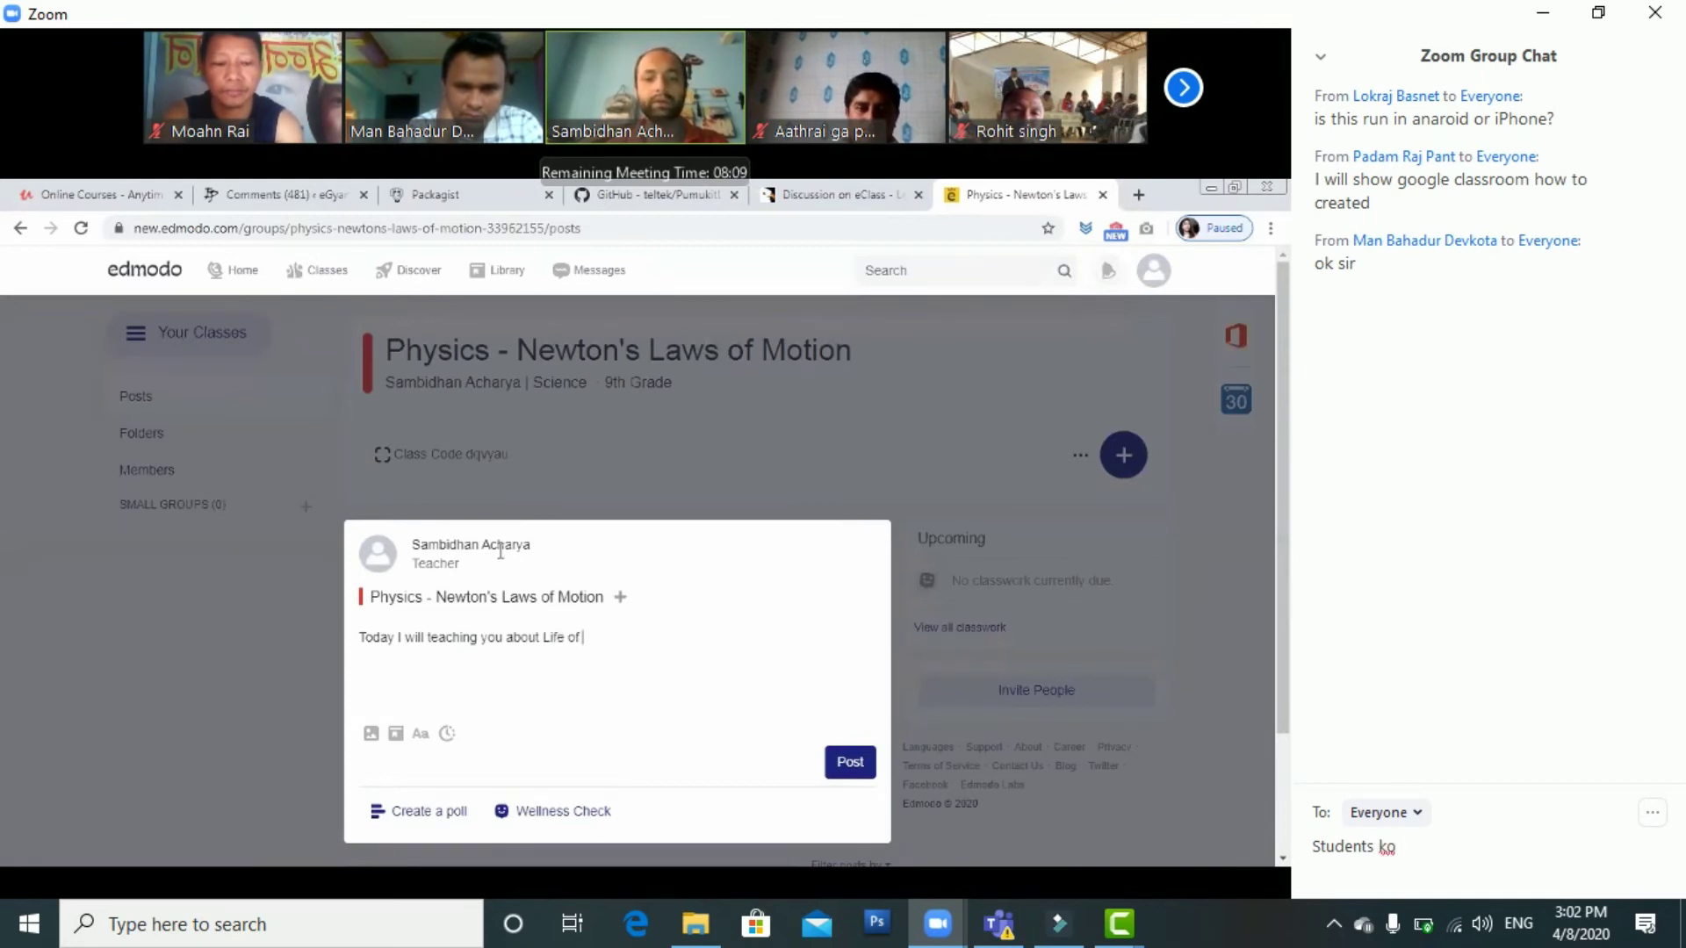
pyautogui.press('BackSpace')
pyautogui.press('BackSpace')
pyautogui.press('BackSpace')
pyautogui.press('BackSpace')
pyautogui.press('BackSpace')
pyautogui.press('BackSpace')
pyautogui.write('k')
pyautogui.press('BackSpace')
pyautogui.press('BackSpace')
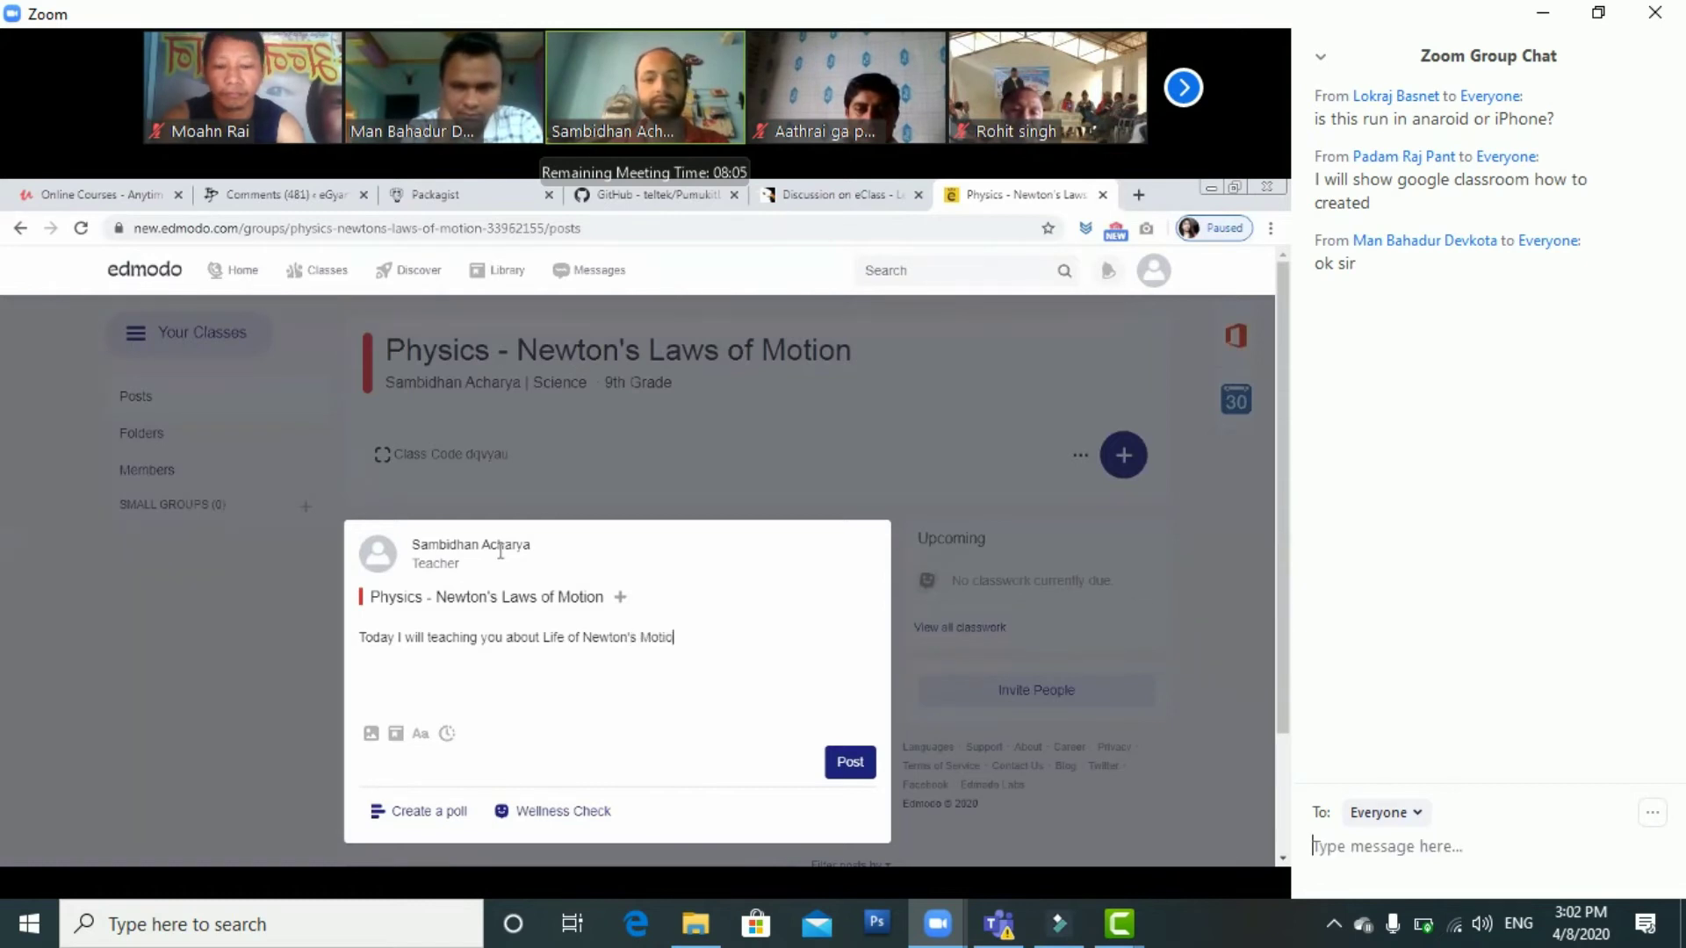
pyautogui.hotkey('alt', 'shift')
pyautogui.write('का')
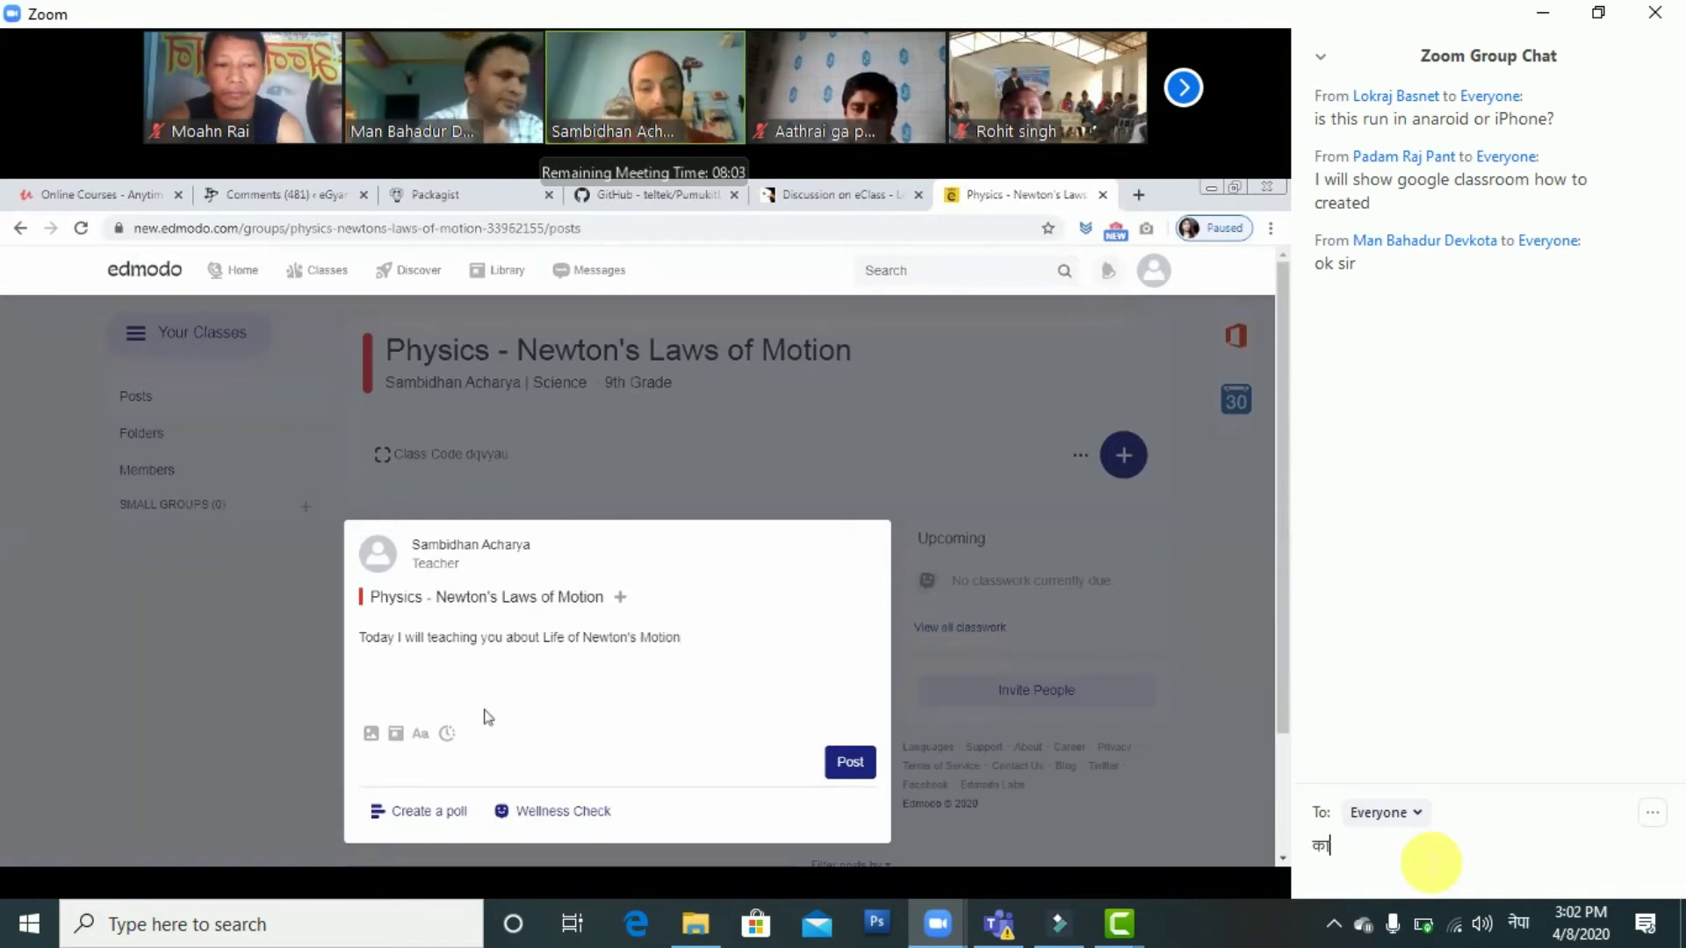
pyautogui.write('त')
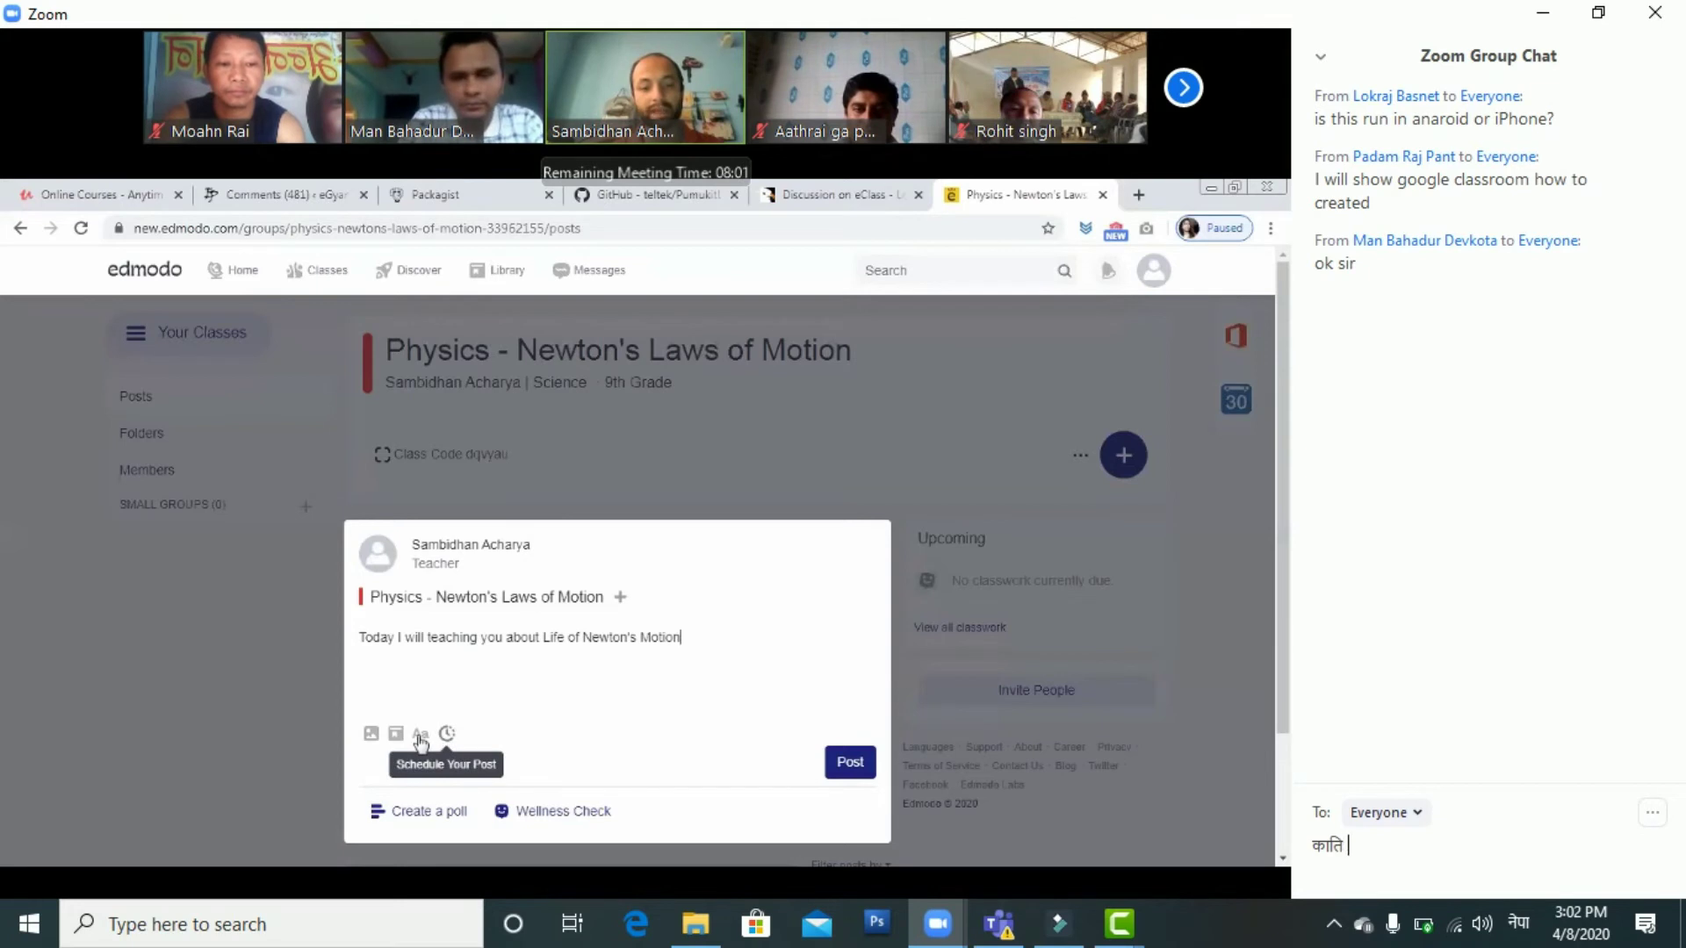
pyautogui.write('ि जा')
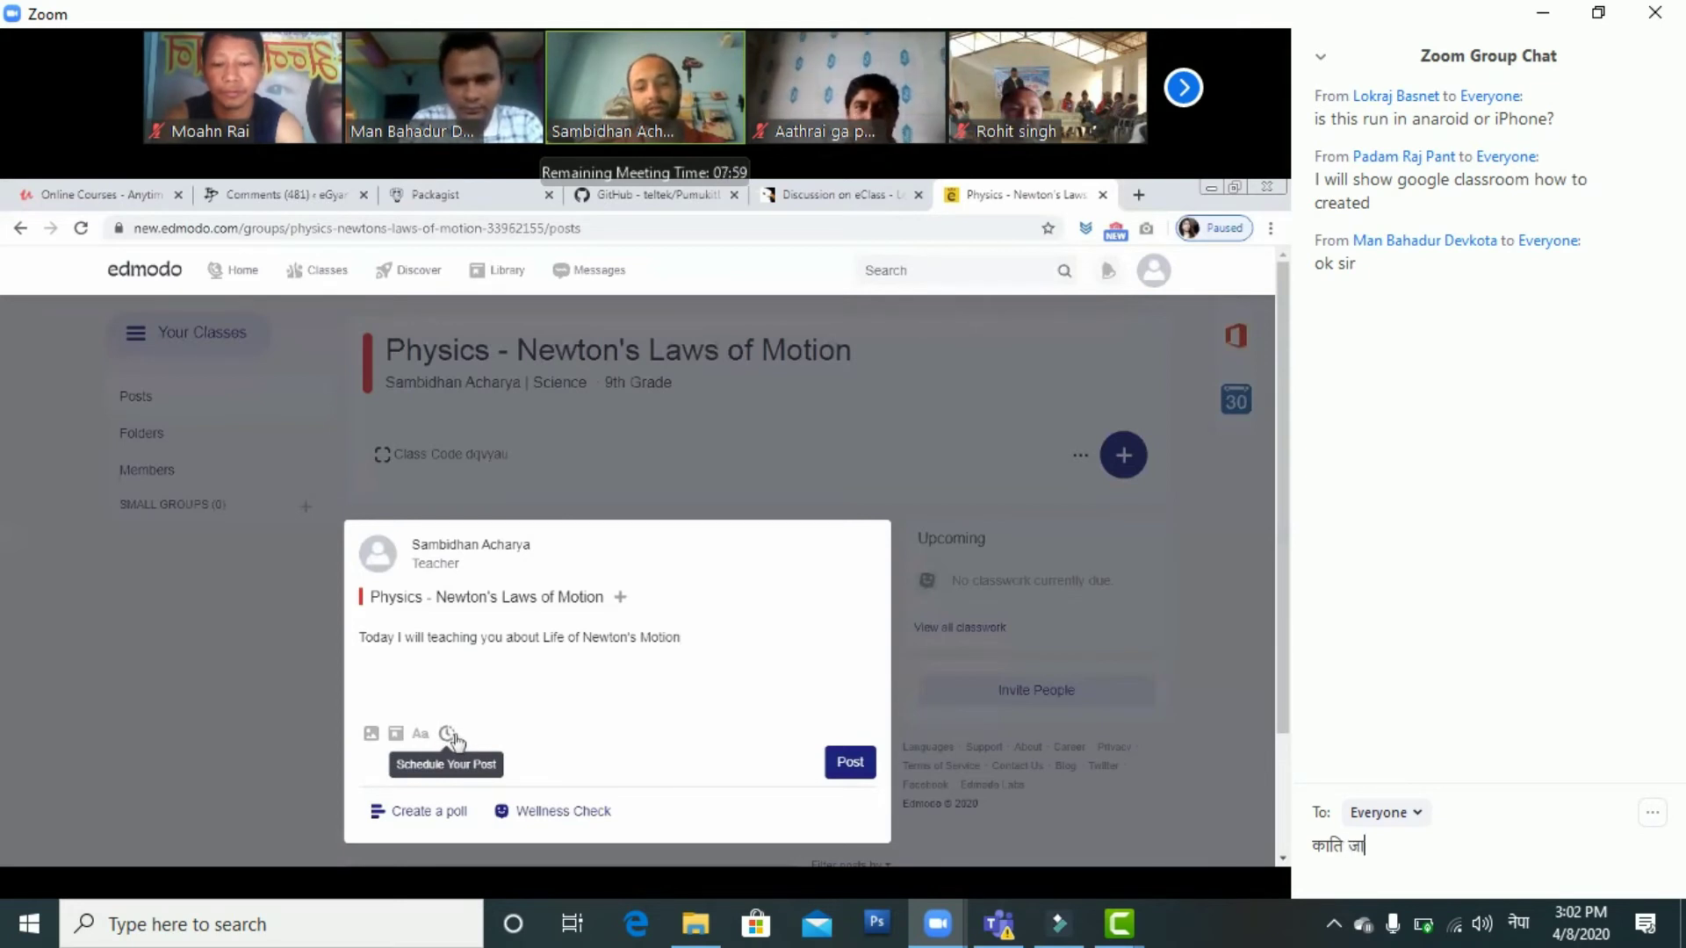
pyautogui.press('BackSpace')
pyautogui.write('ना')
pyautogui.click(1421, 852)
pyautogui.hotkey('alt', 'shift')
pyautogui.write('stud')
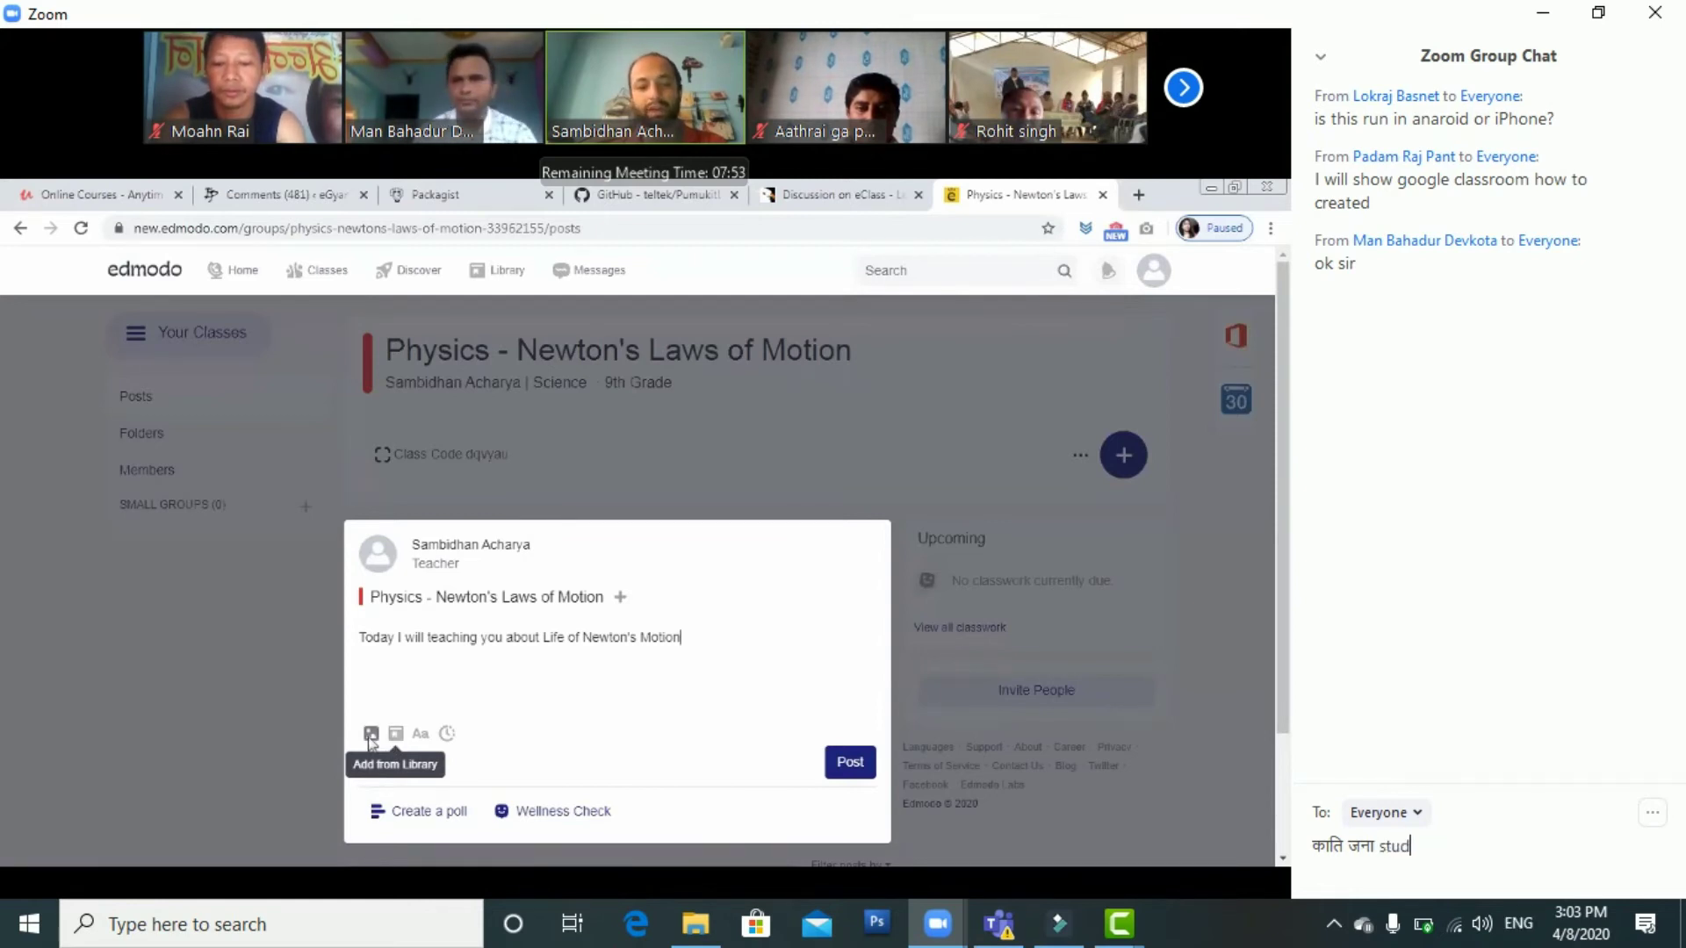
pyautogui.write('ents')
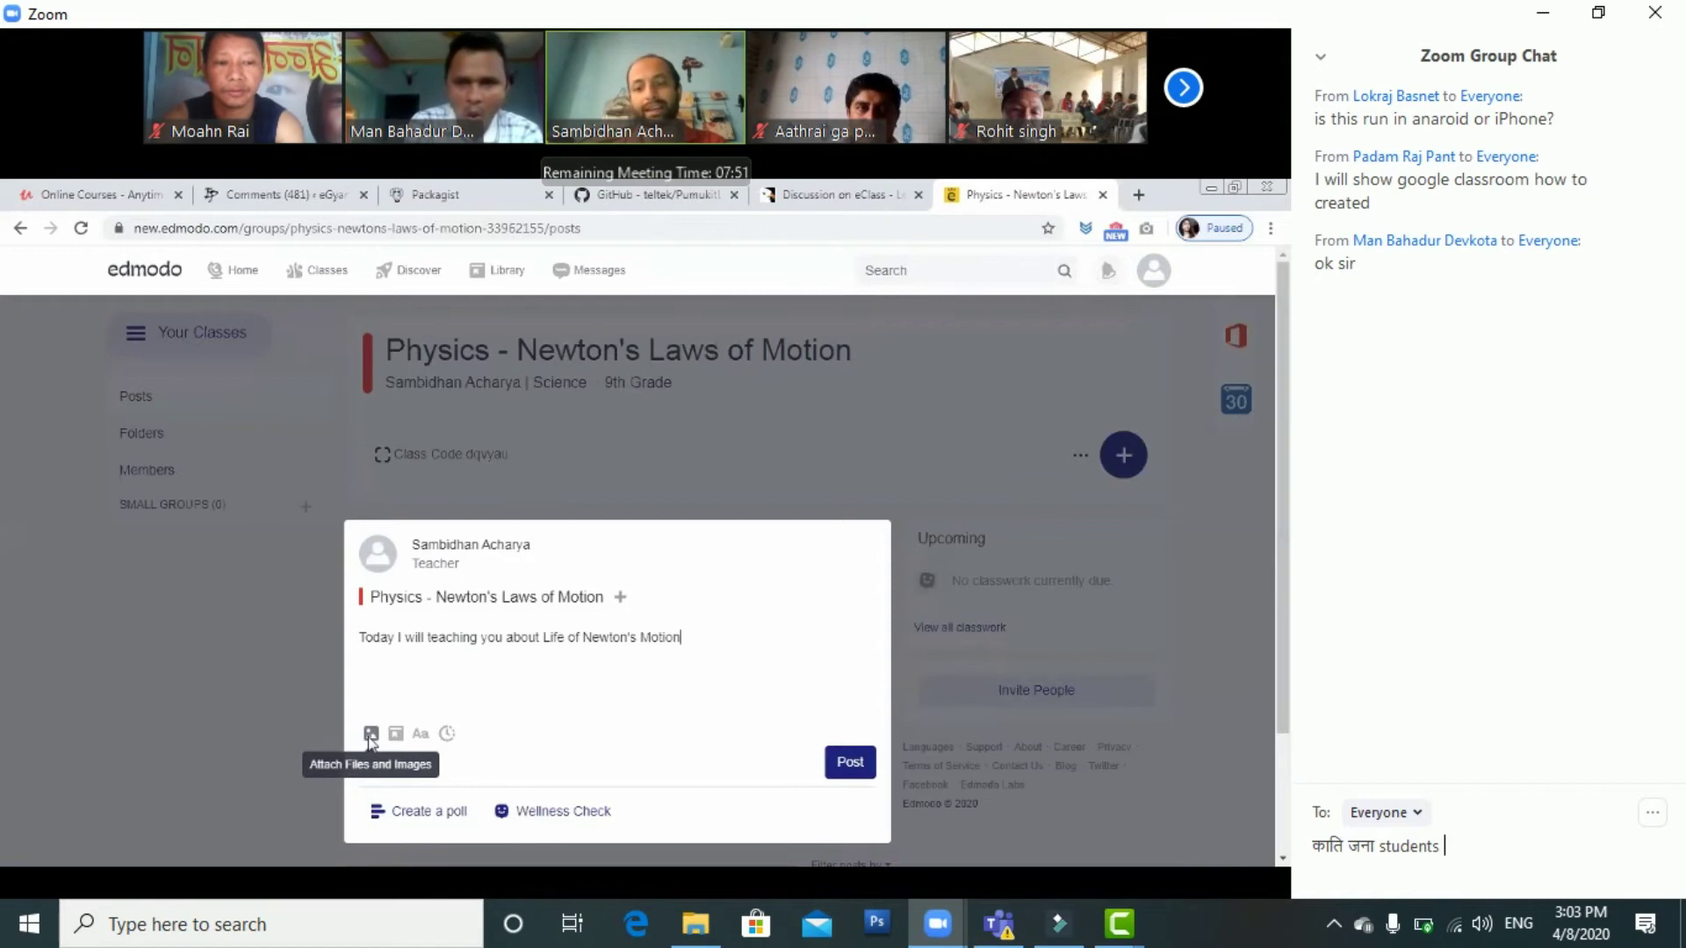
pyautogui.click(1427, 849)
pyautogui.hotkey('alt', 'shift')
pyautogui.write('ला')
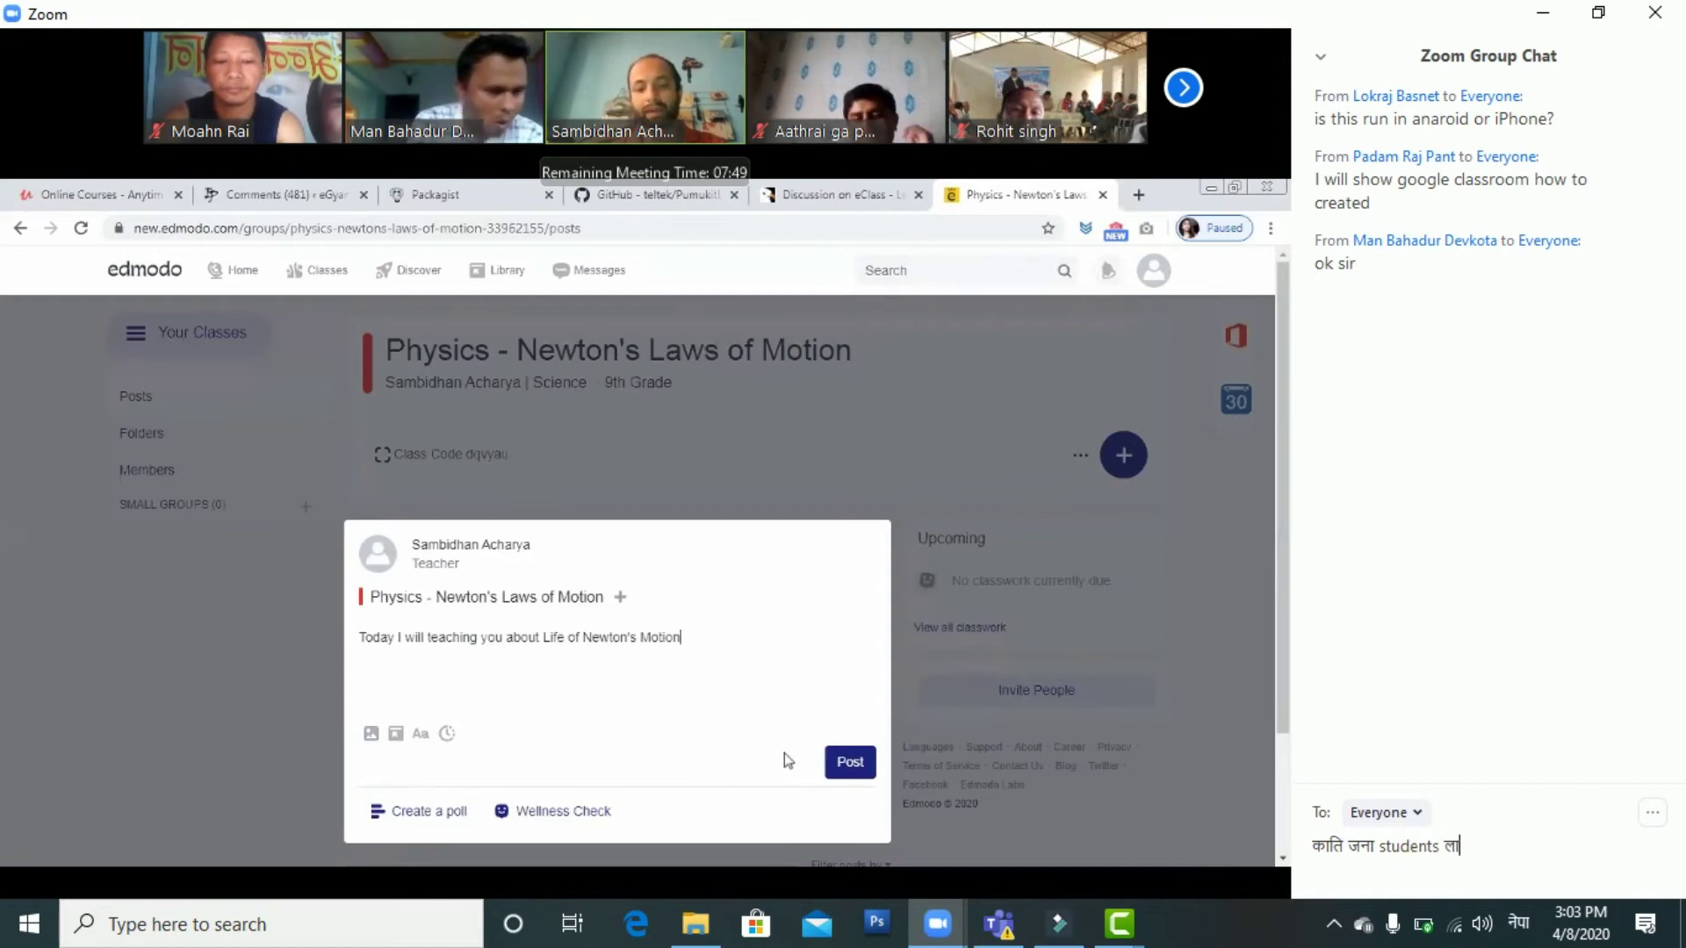
pyautogui.click(1434, 859)
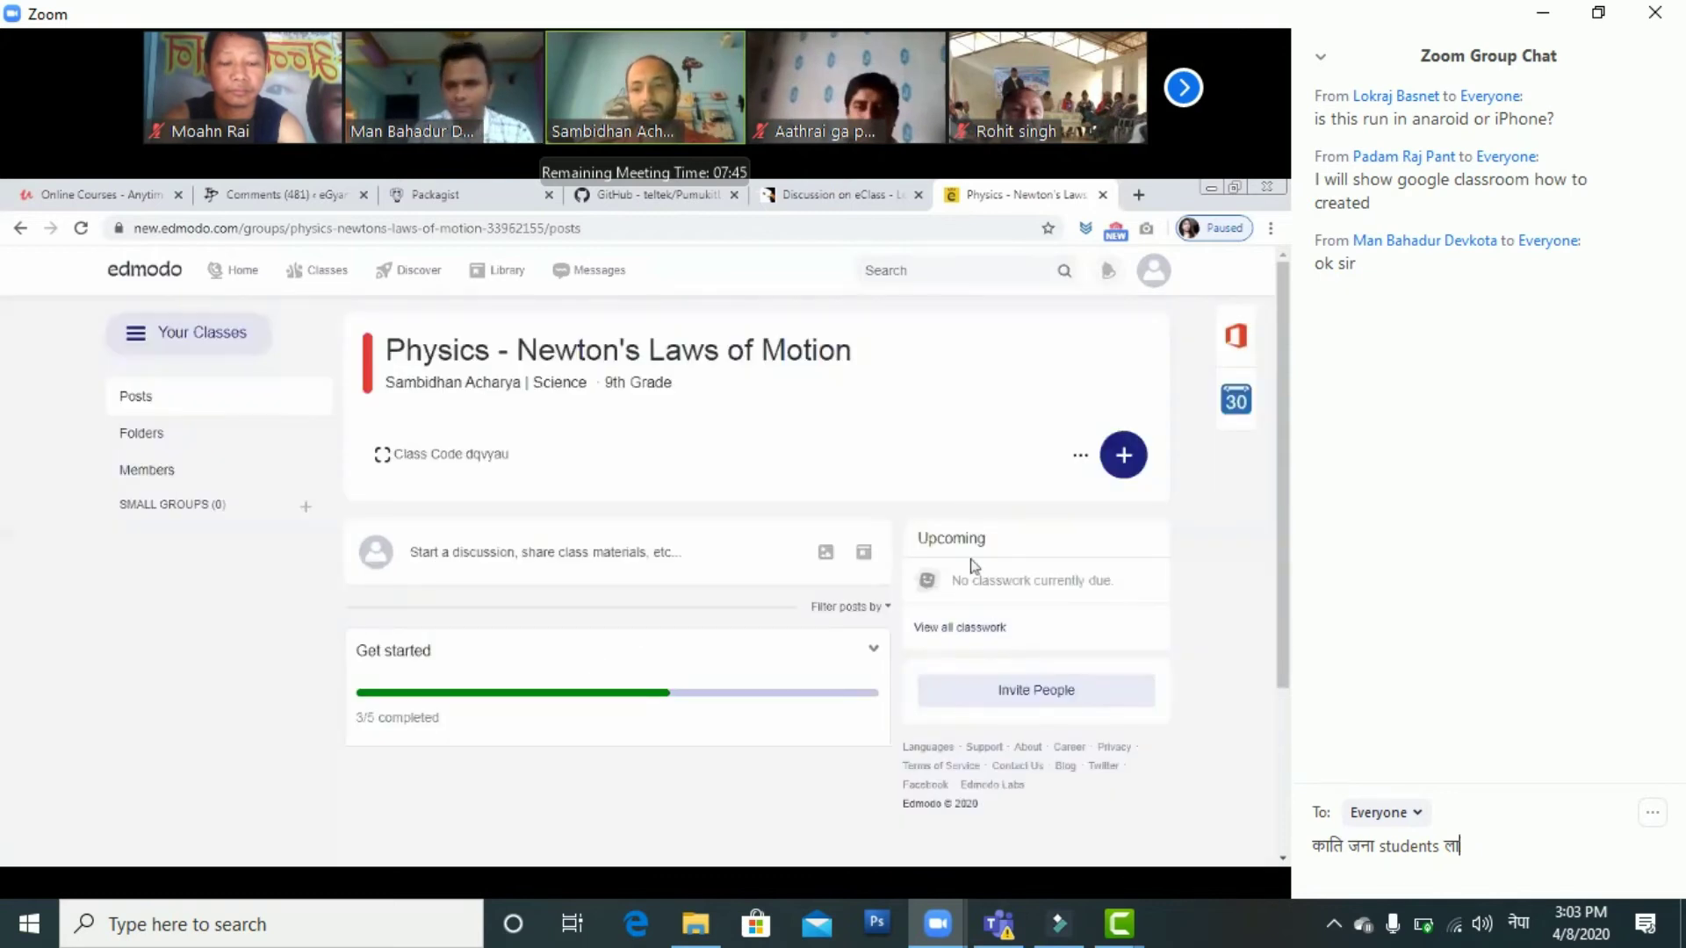
# Finish the Nepali student-limit question in the Zoom chat and send it to everyone
pyautogui.write('इ')
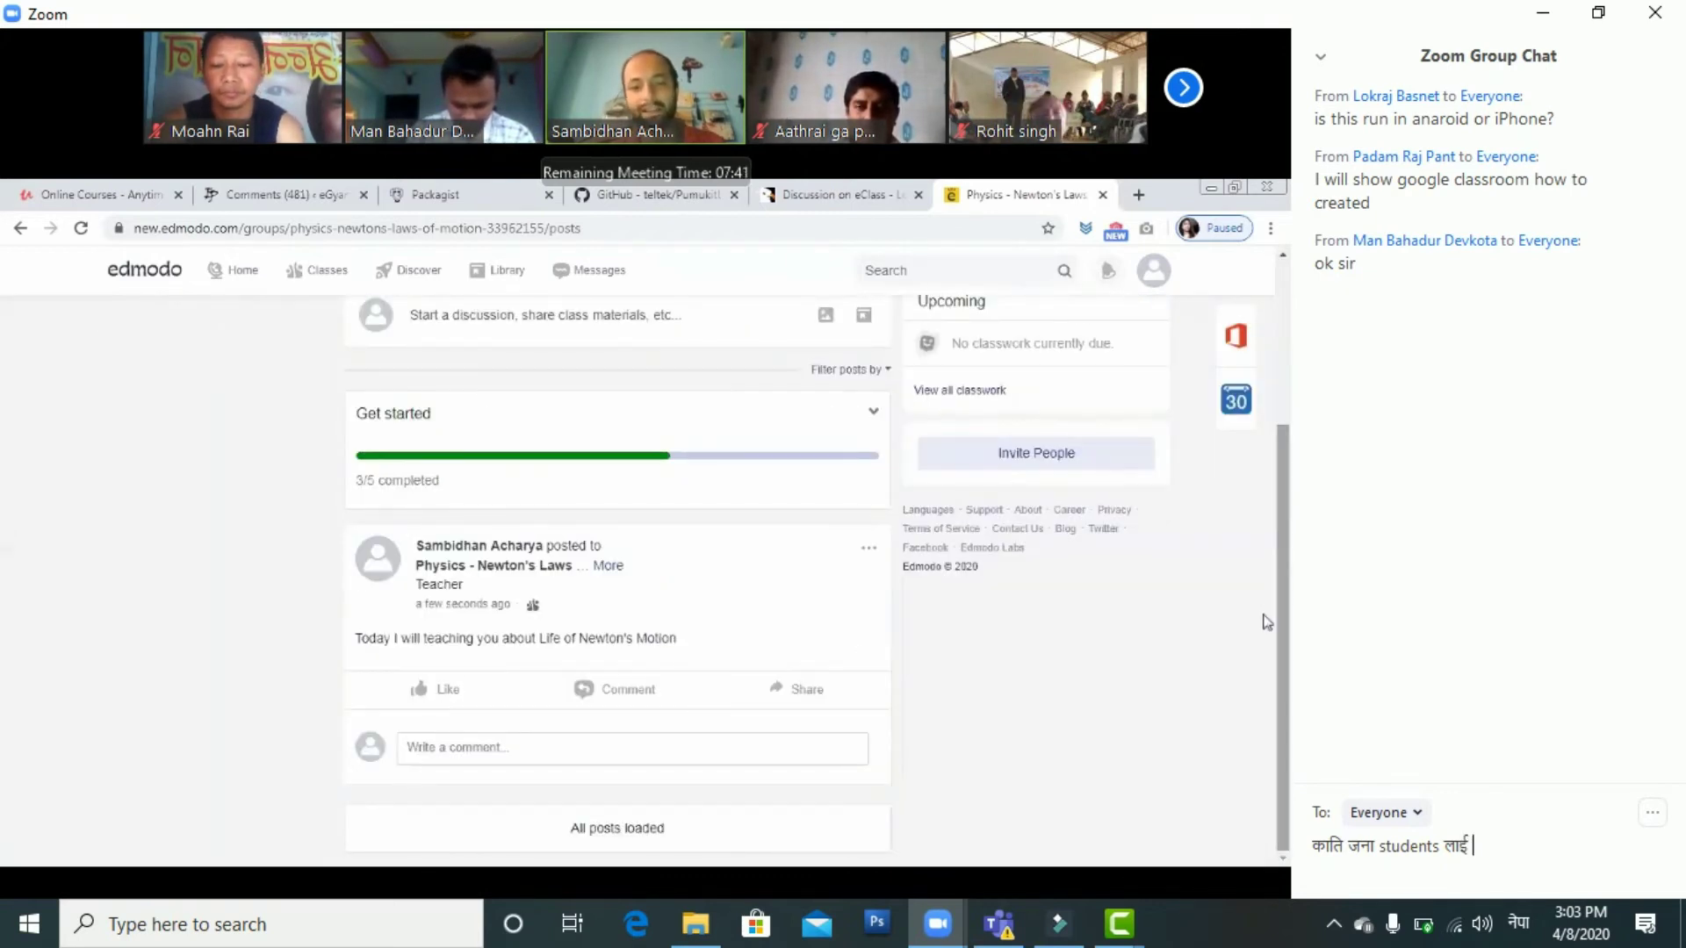
pyautogui.hotkey('alt', 'shift')
pyautogui.write('jion')
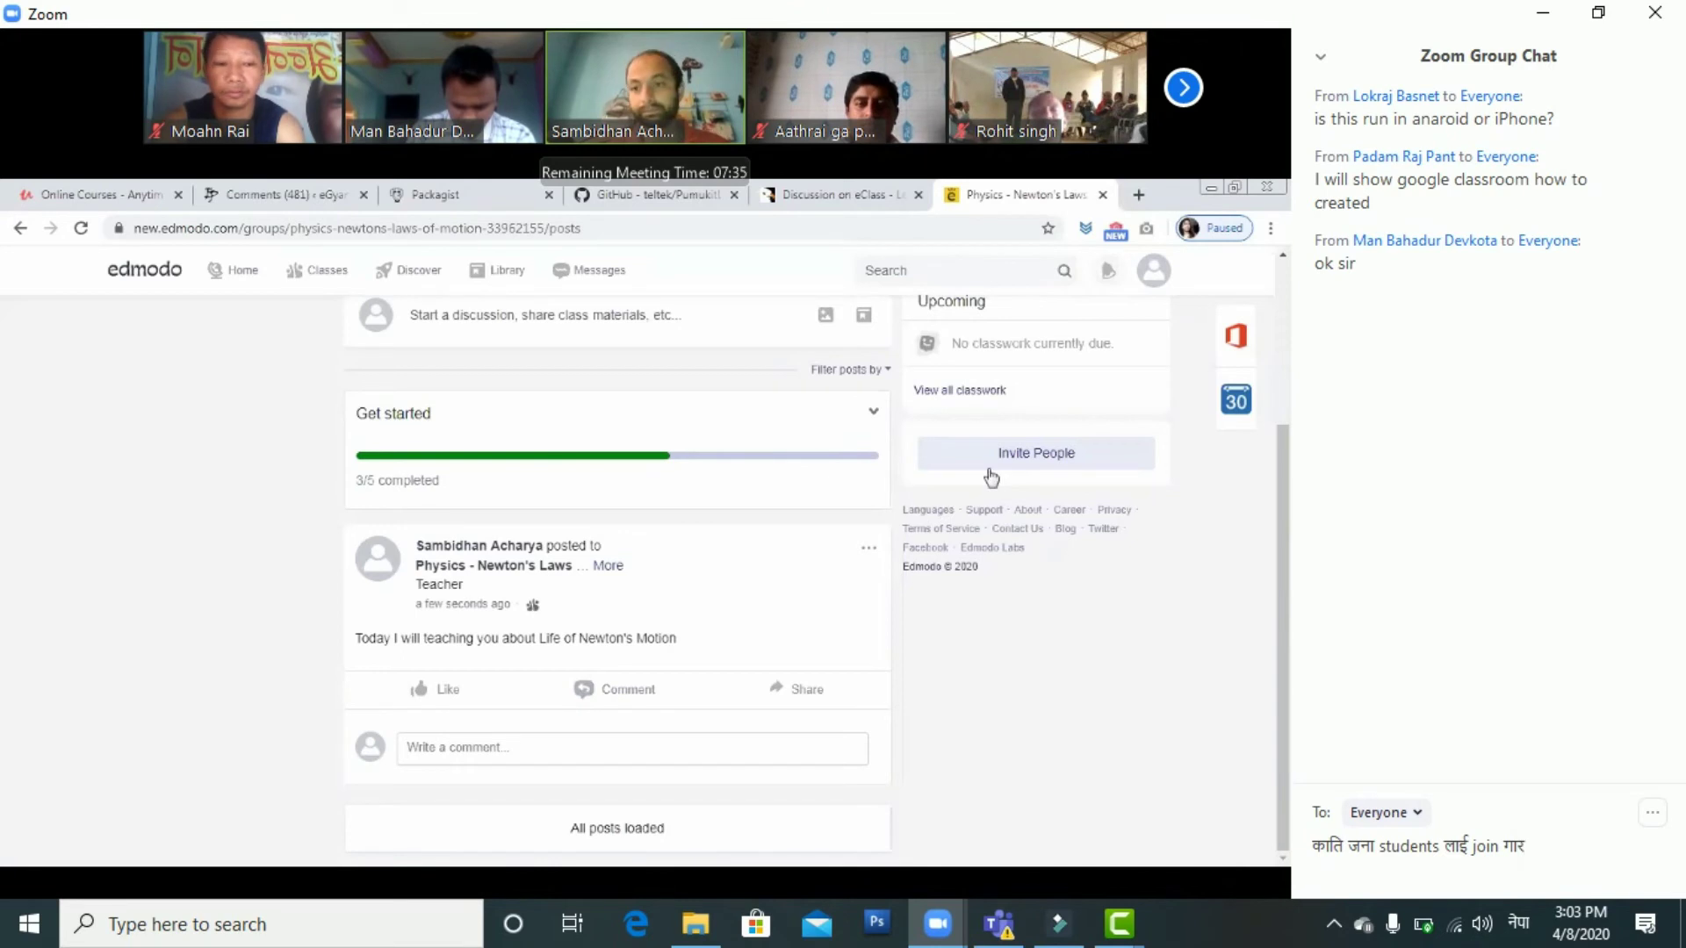
pyautogui.write('्न स')
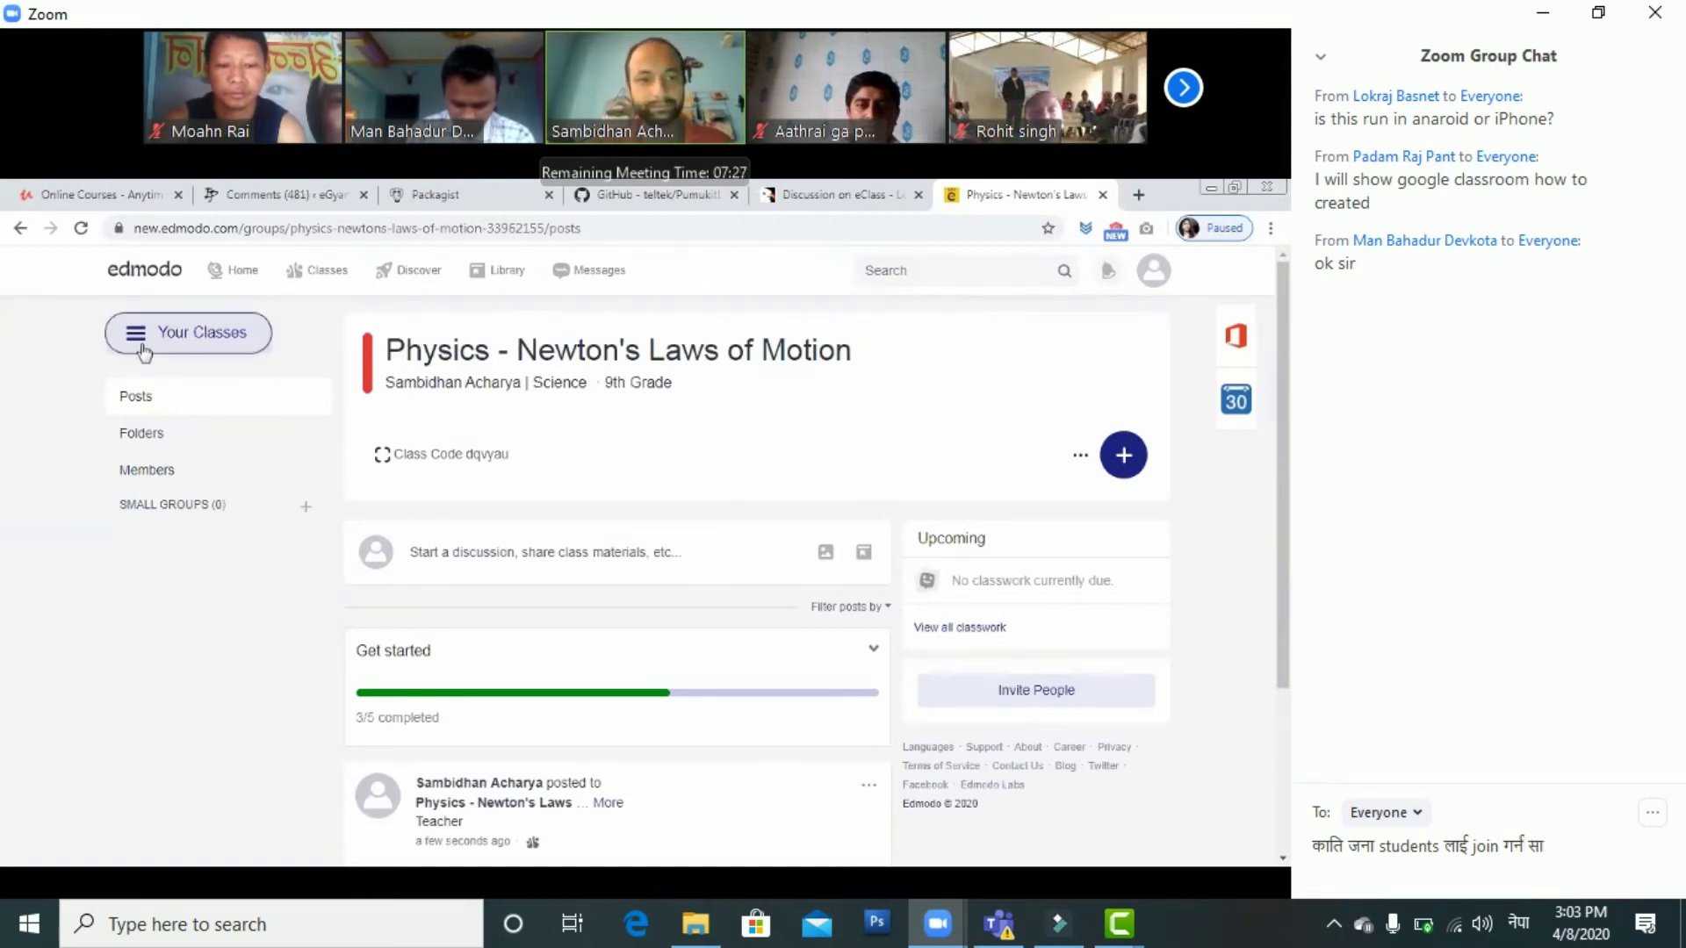
pyautogui.press('BackSpace')
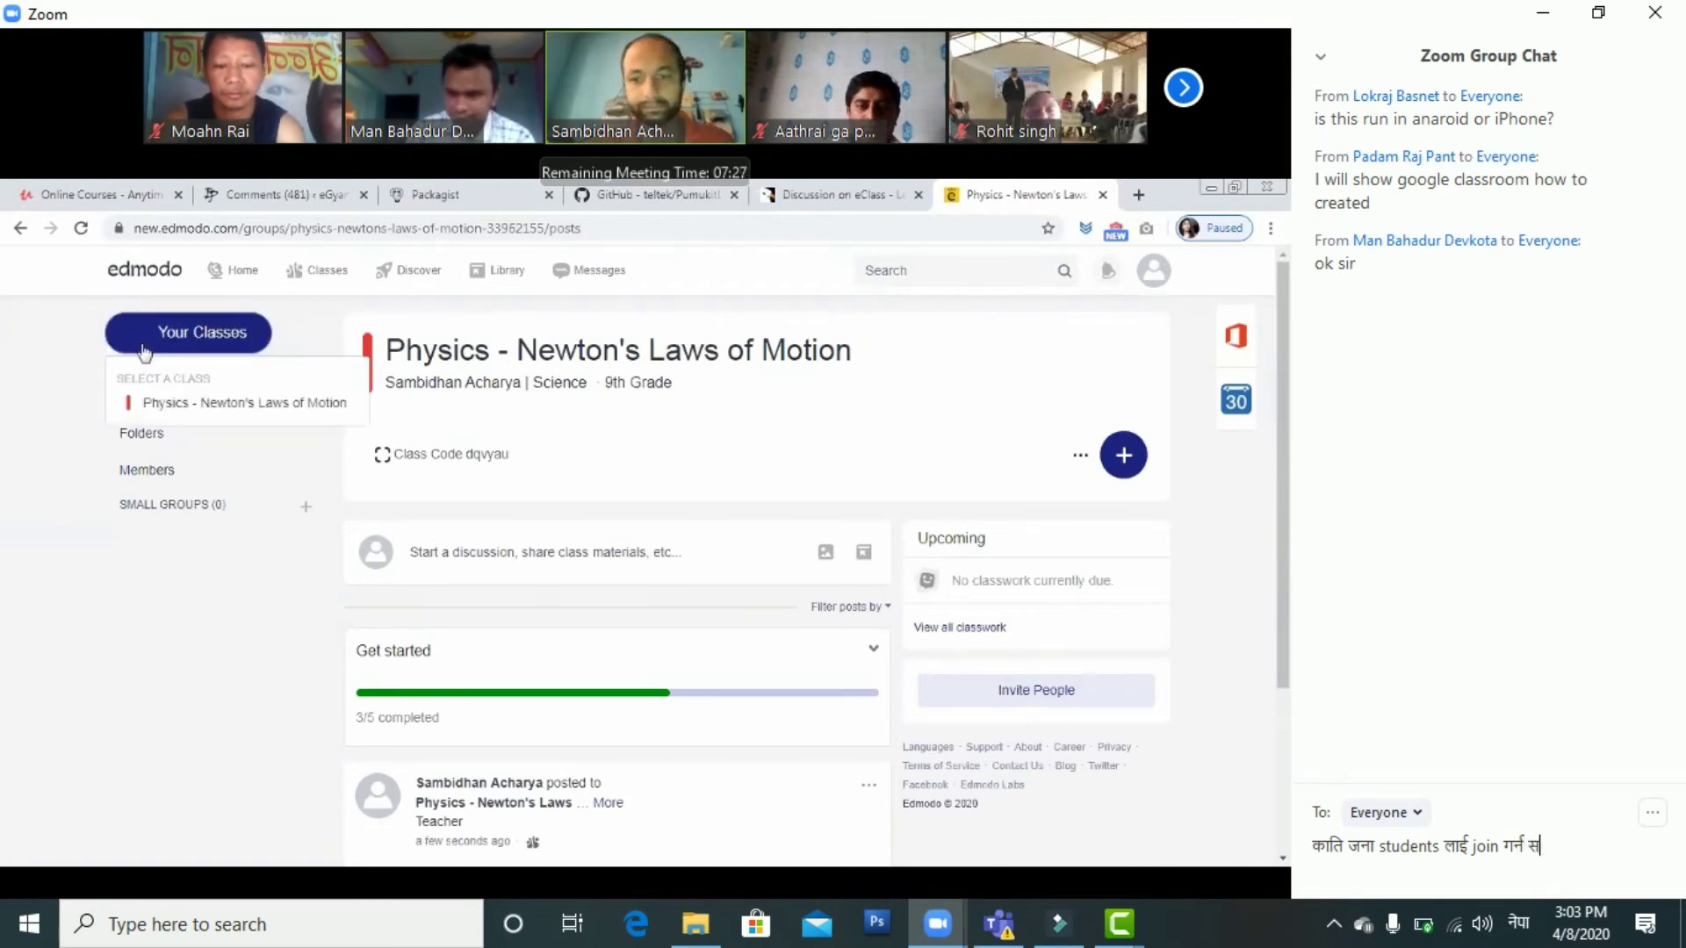
pyautogui.write('किन्')
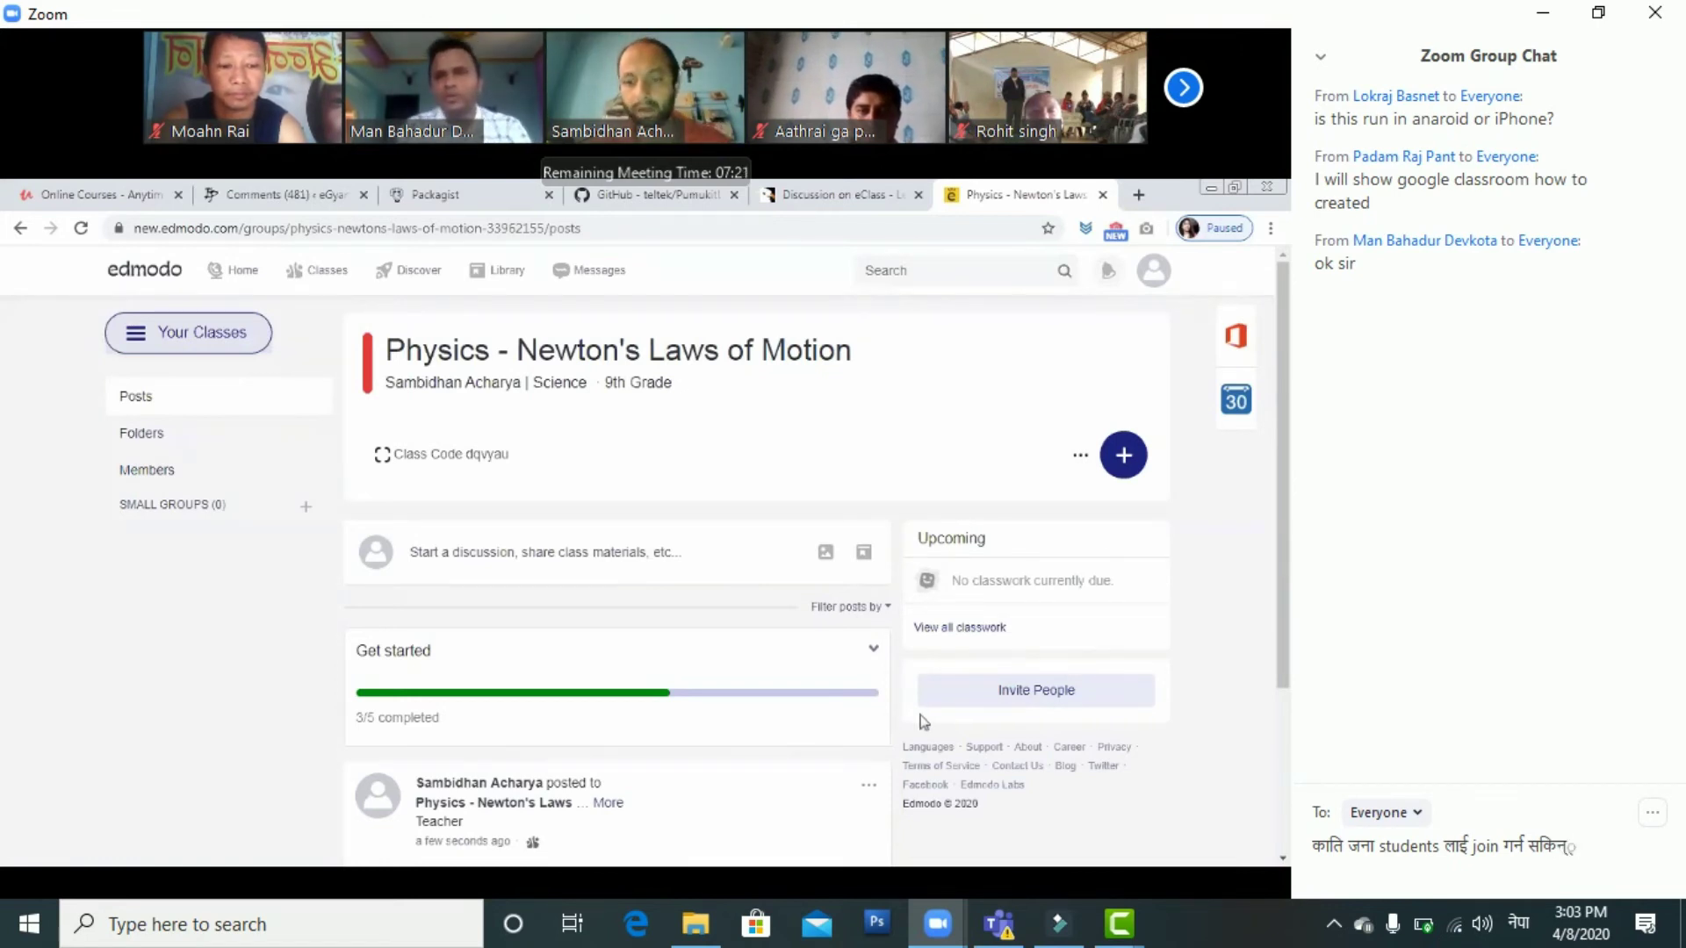
pyautogui.write('न्छ')
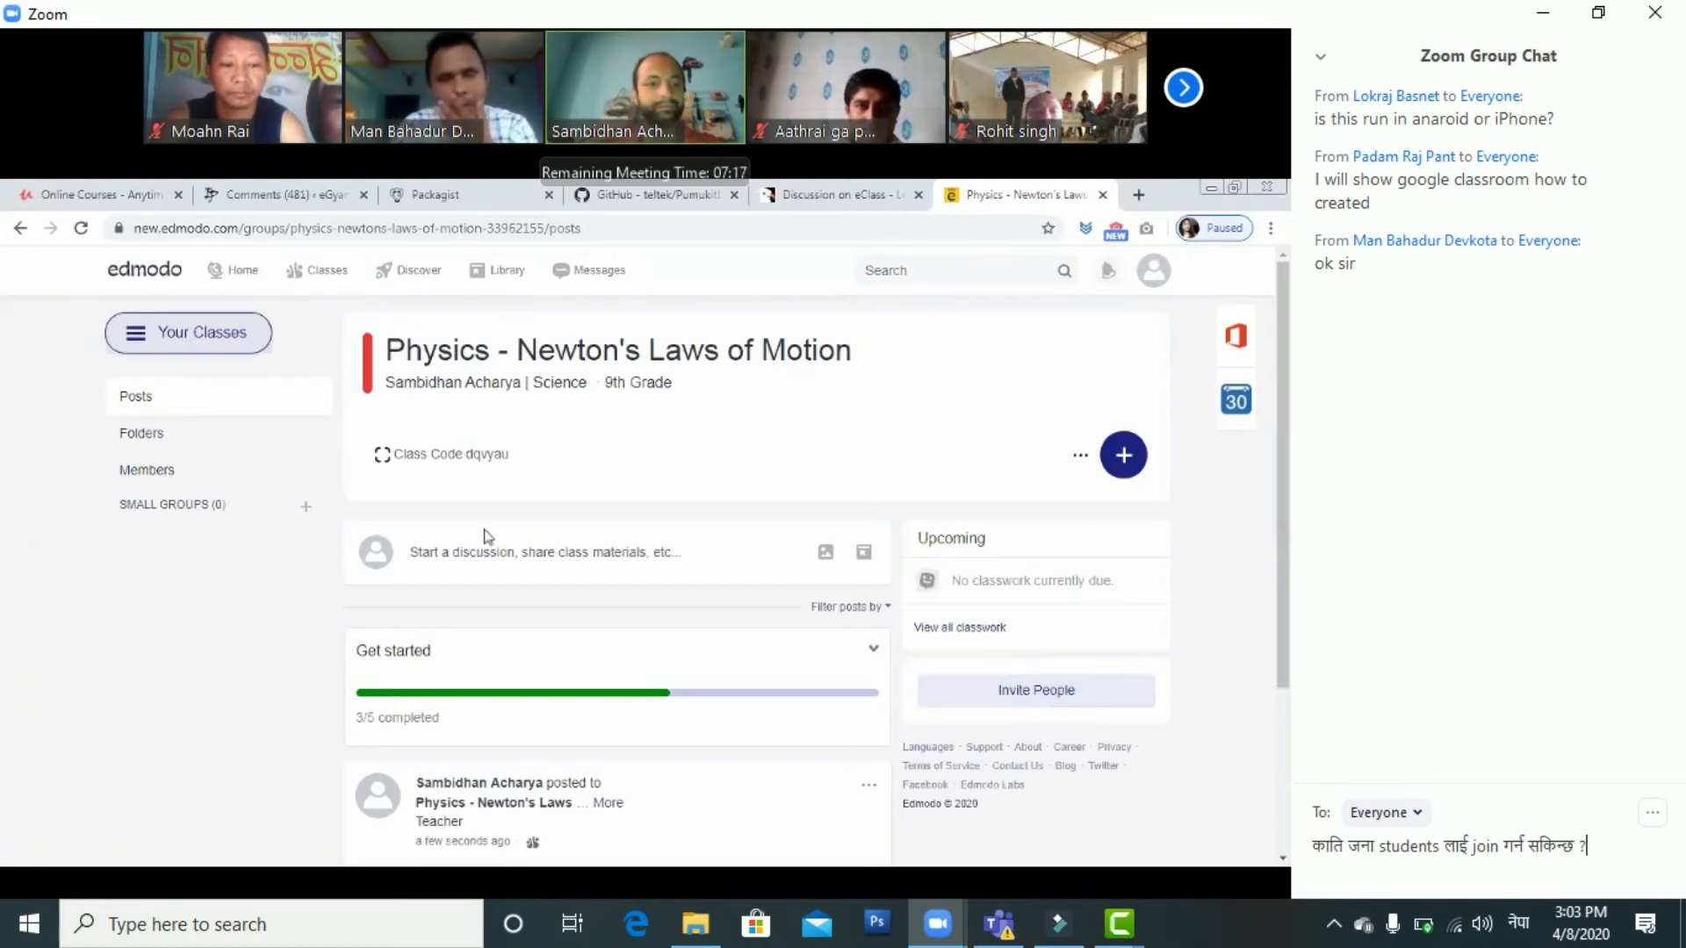
pyautogui.write(' ?')
pyautogui.press('Return')
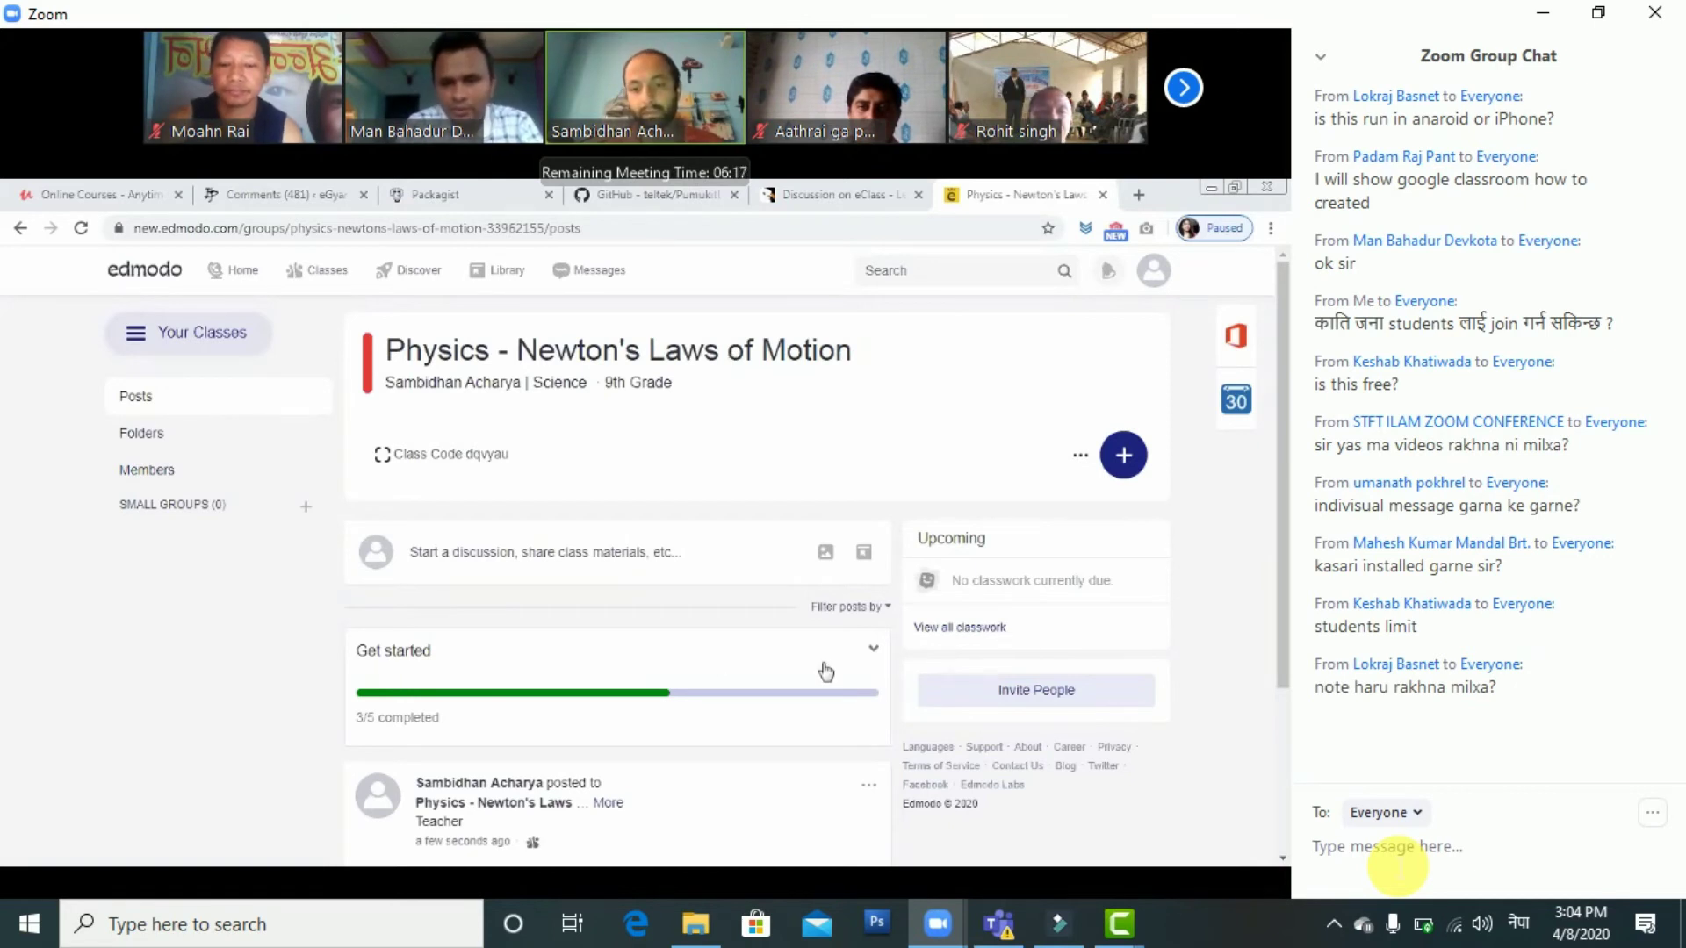
# Start another chat message, then open and close the empty Physics class post composer
pyautogui.click(1399, 867)
pyautogui.write('धहा')
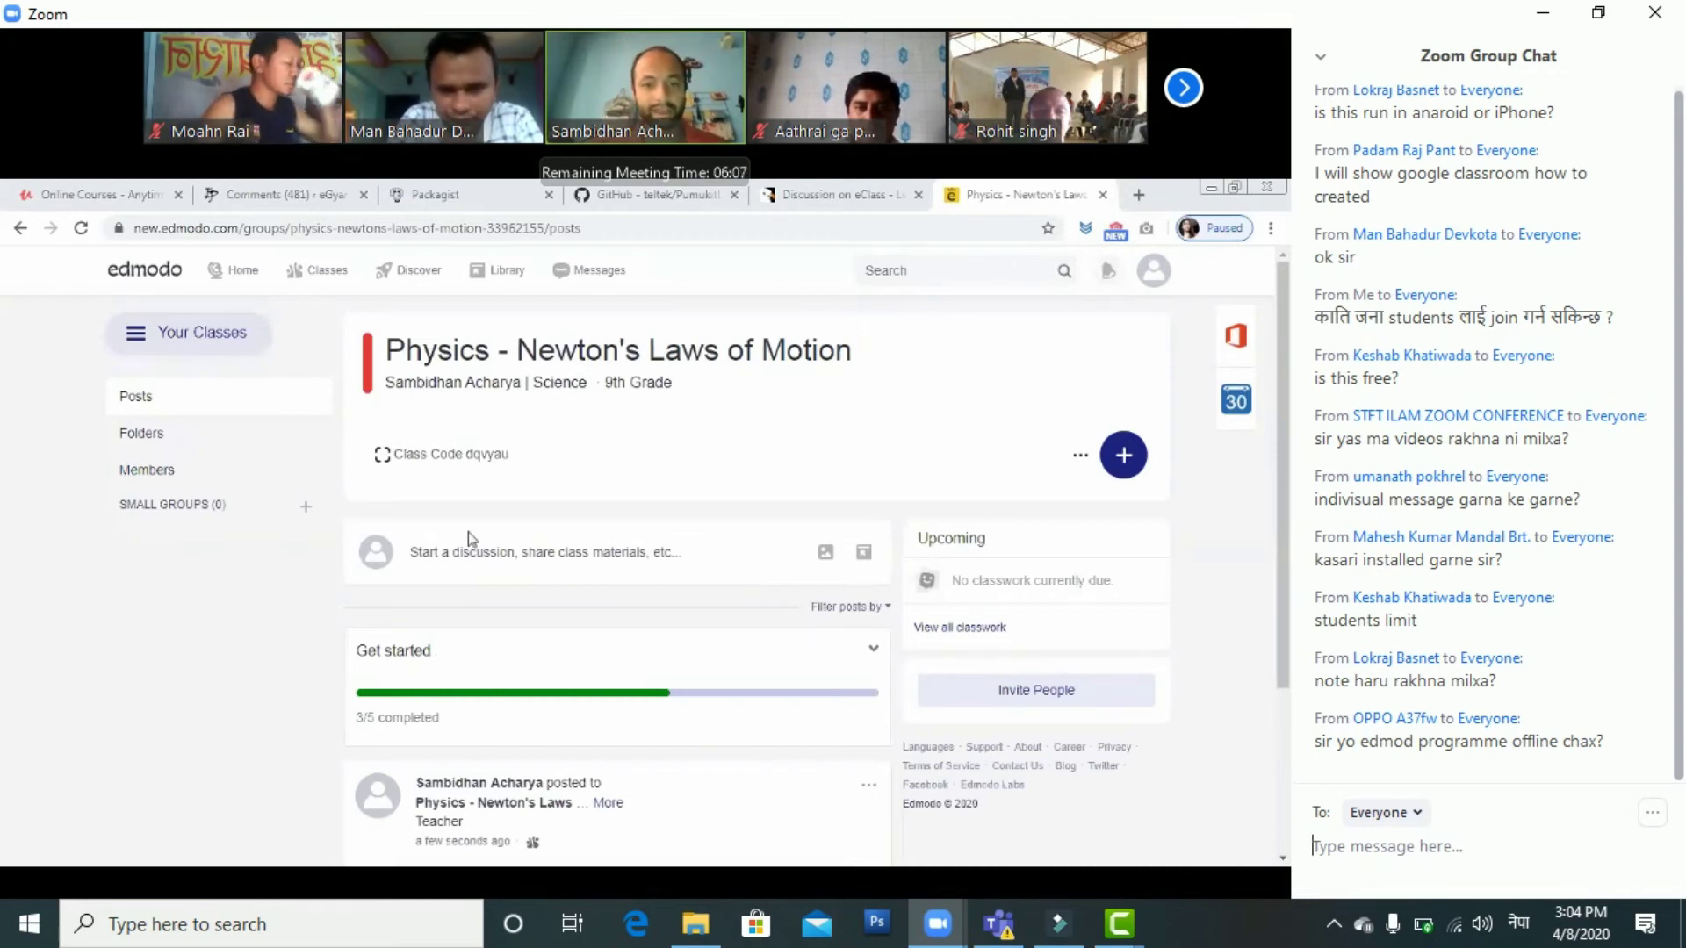
pyautogui.click(440, 575)
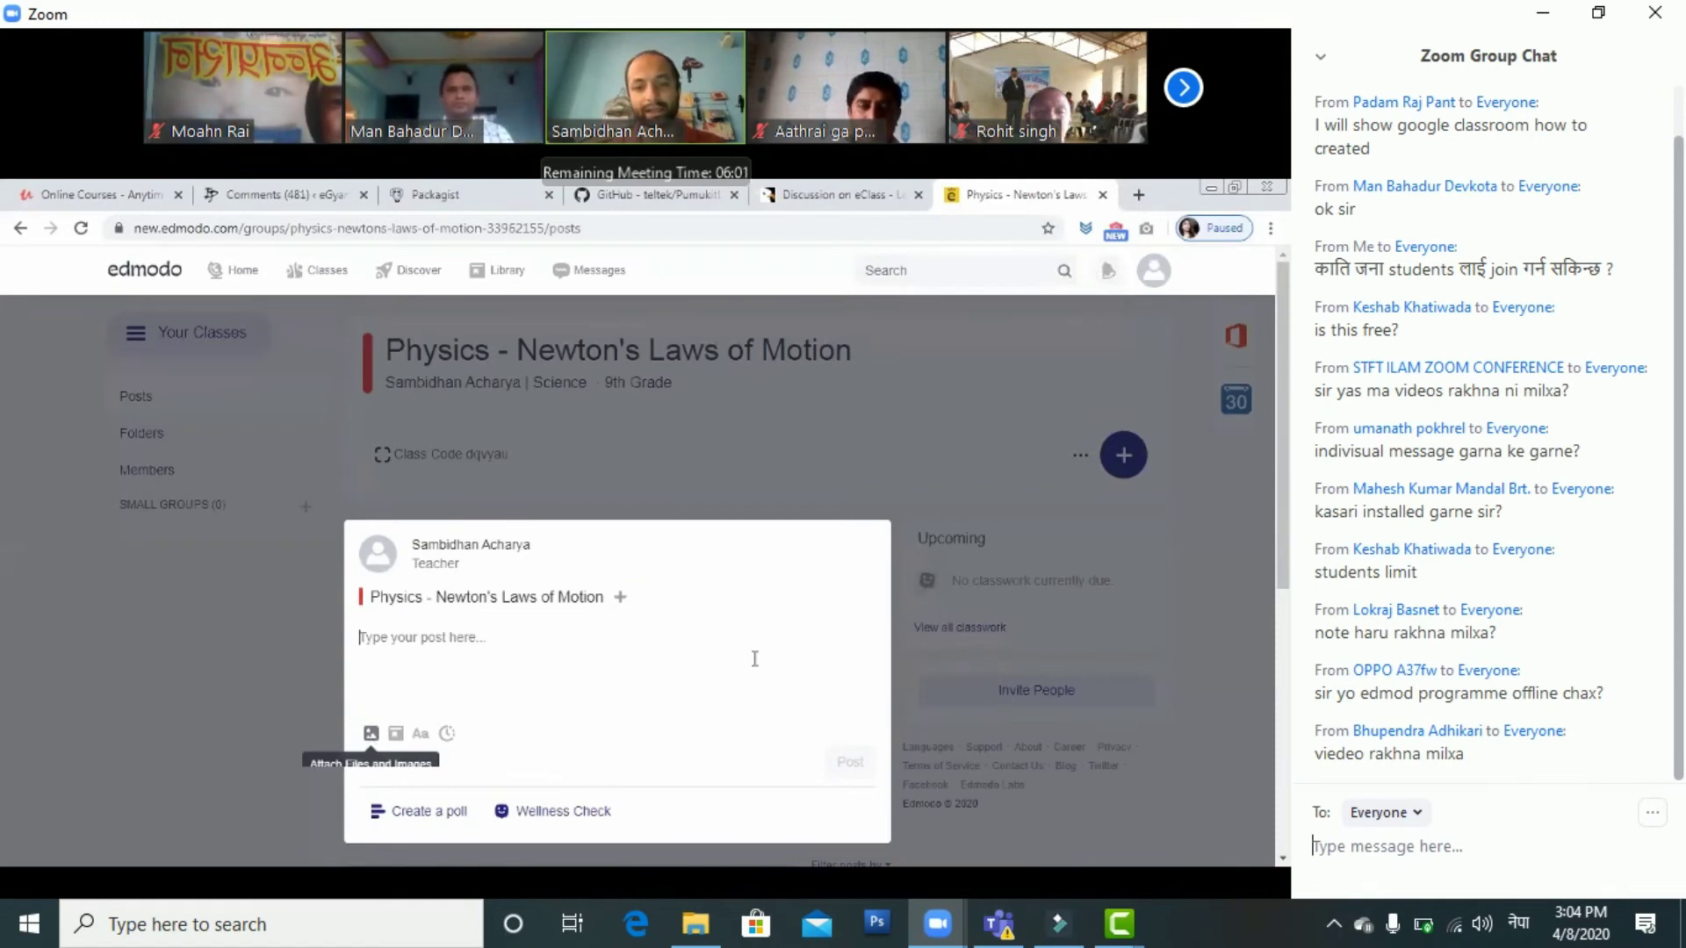
pyautogui.click(803, 462)
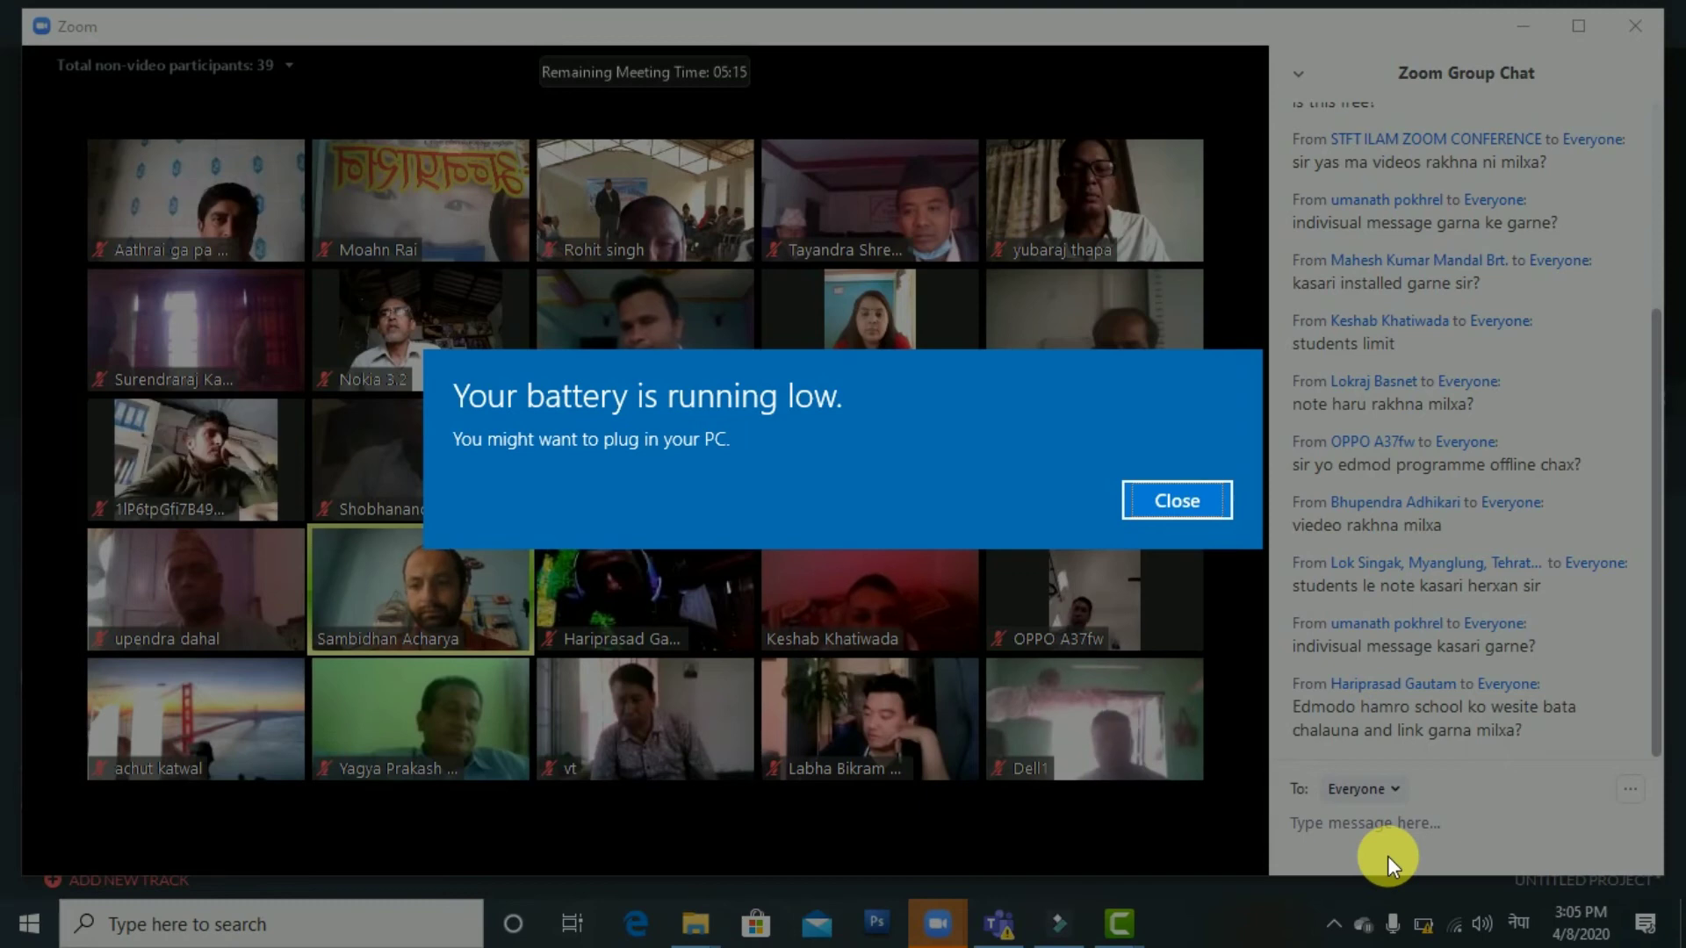
# Close the Windows low-battery notification covering the Zoom window
pyautogui.click(1387, 857)
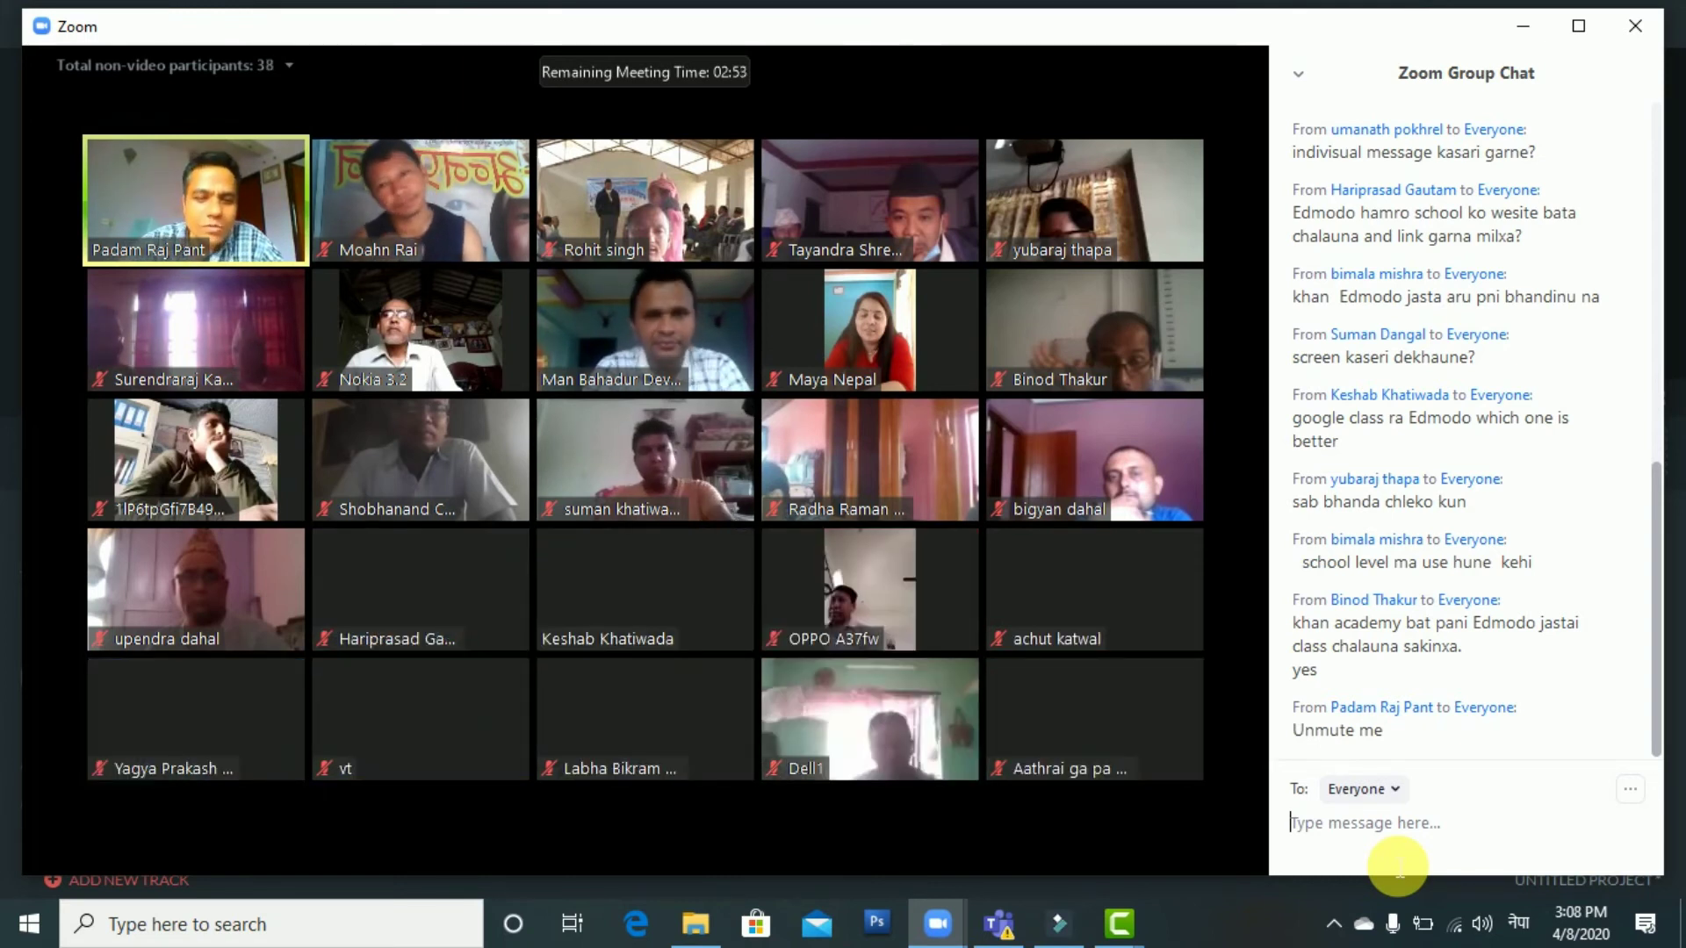
# React to the meeting with a thumbs-up from the toolbar's Reactions menu
pyautogui.moveTo(880, 803)
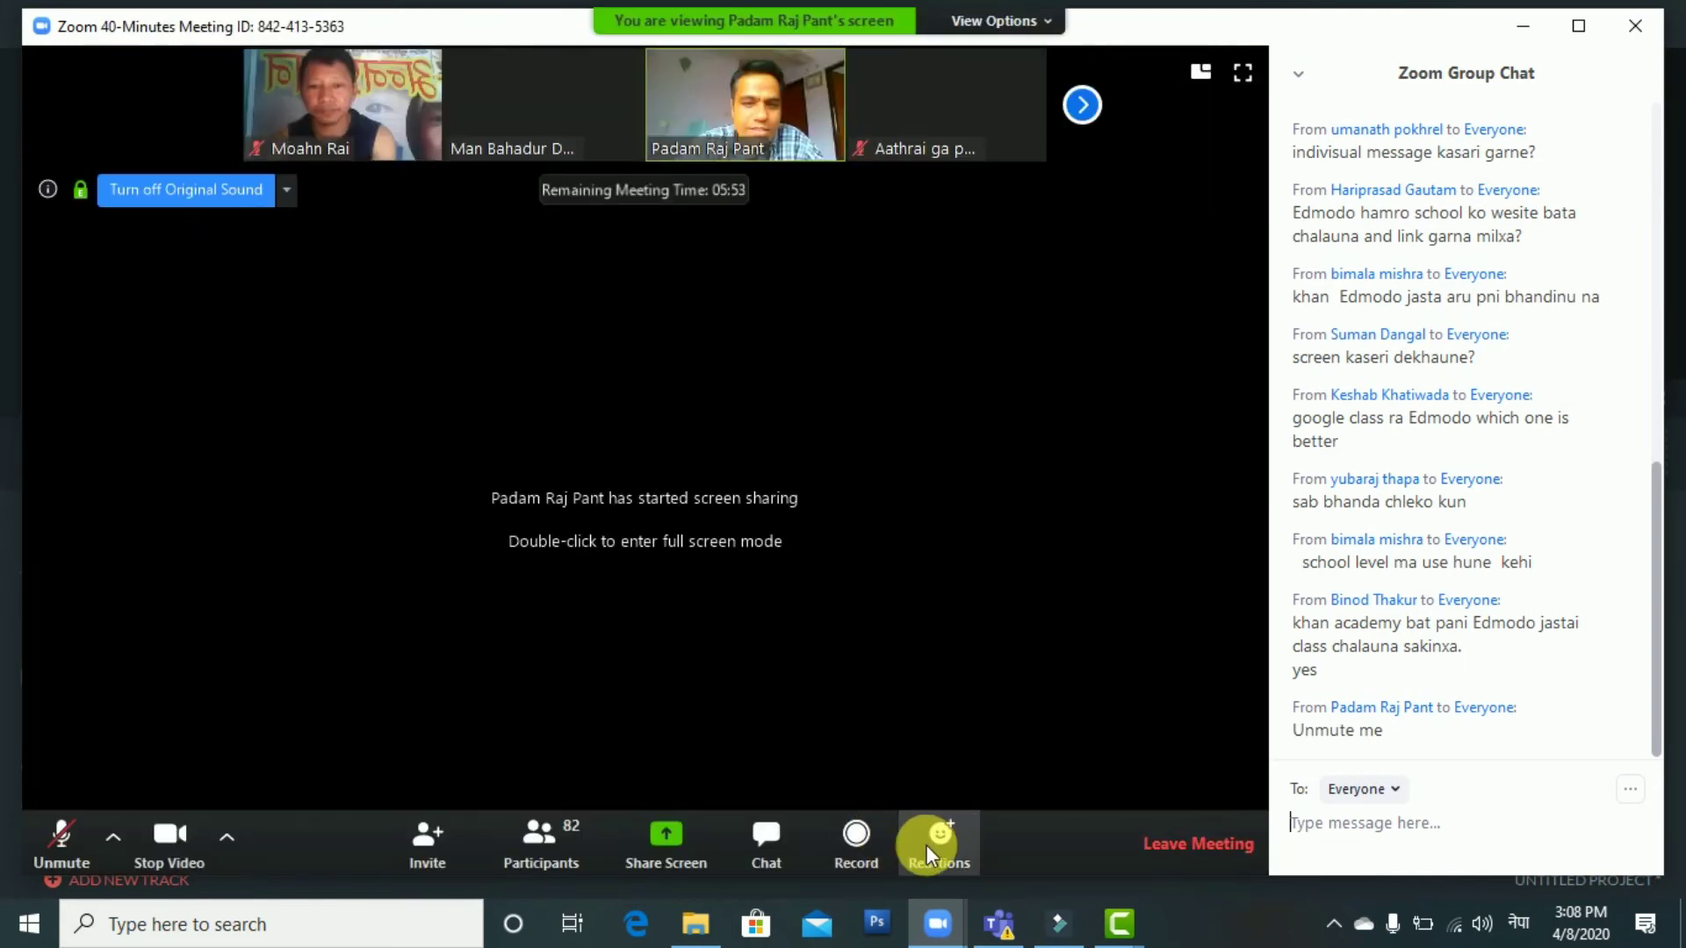
pyautogui.click(949, 845)
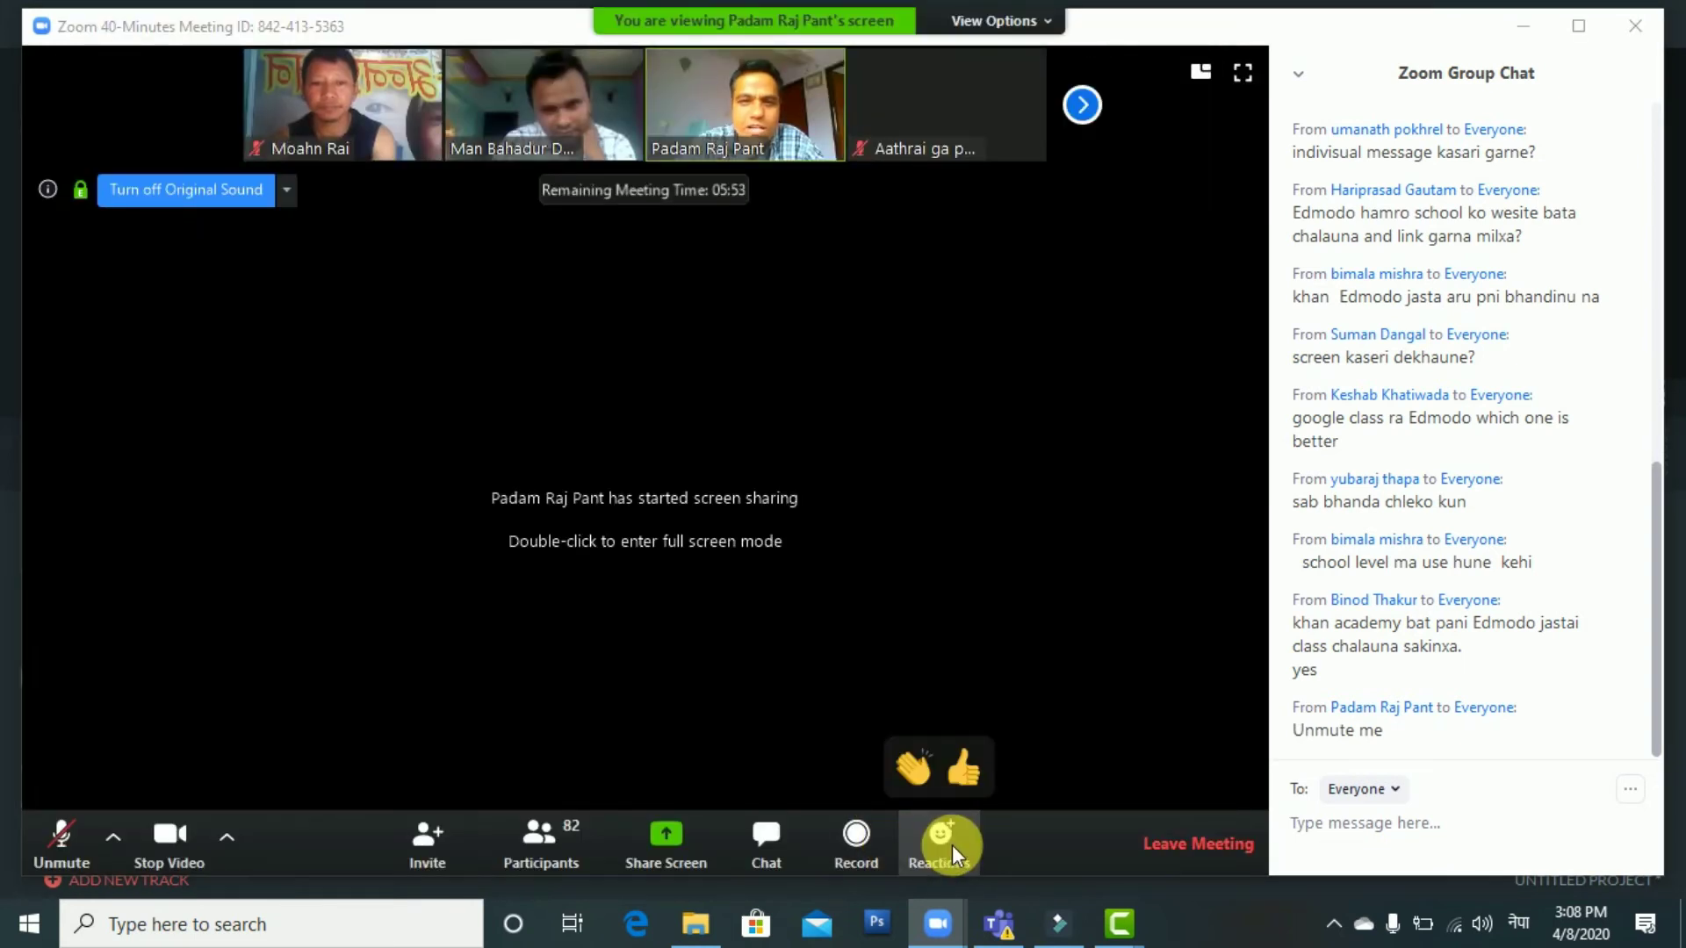
pyautogui.click(960, 782)
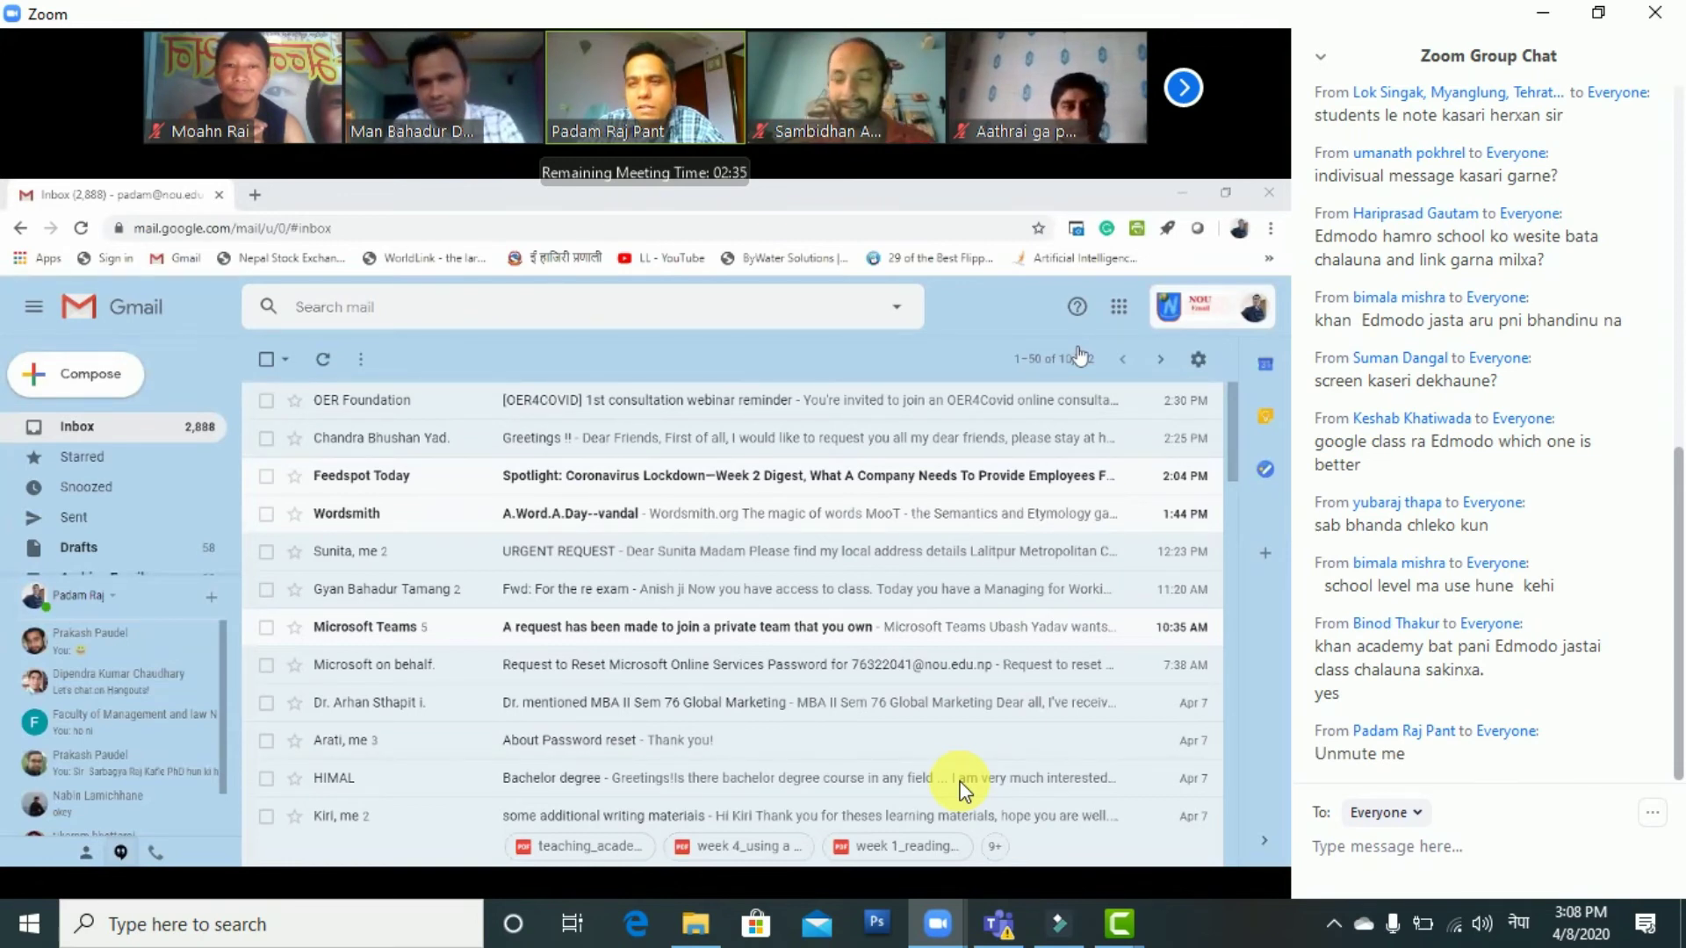
# Launch Google Classroom from Gmail's Google apps grid
pyautogui.click(1119, 307)
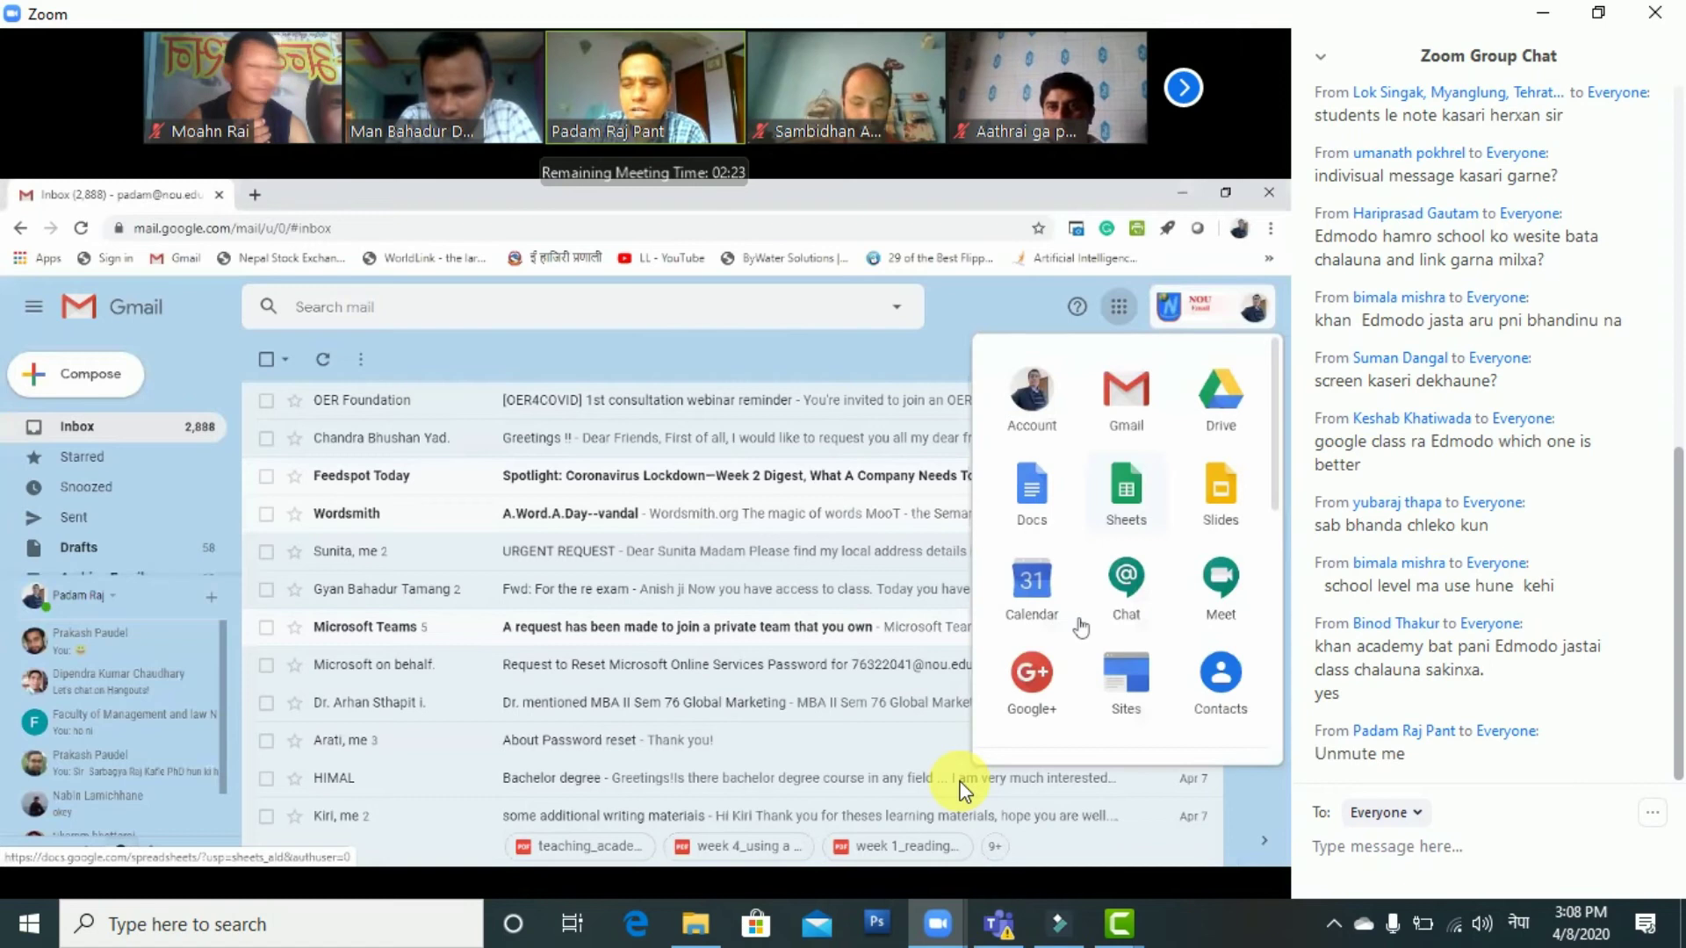
pyautogui.scroll(-3, 1021, 644)
pyautogui.scroll(-4, 1021, 643)
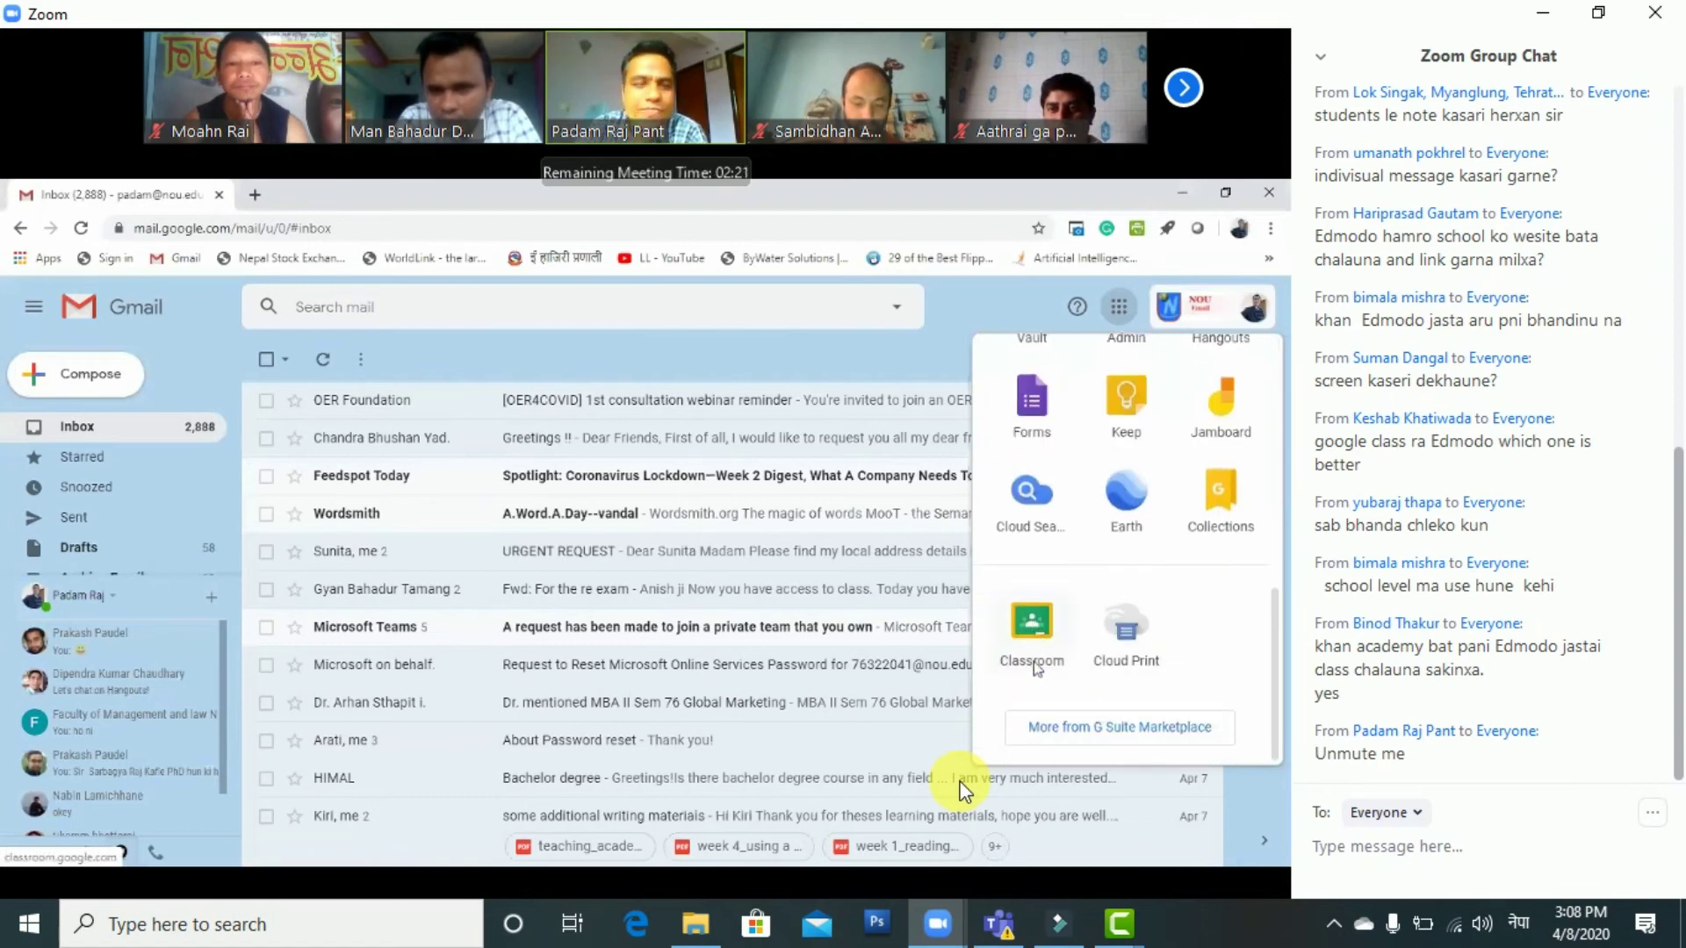
pyautogui.click(1039, 729)
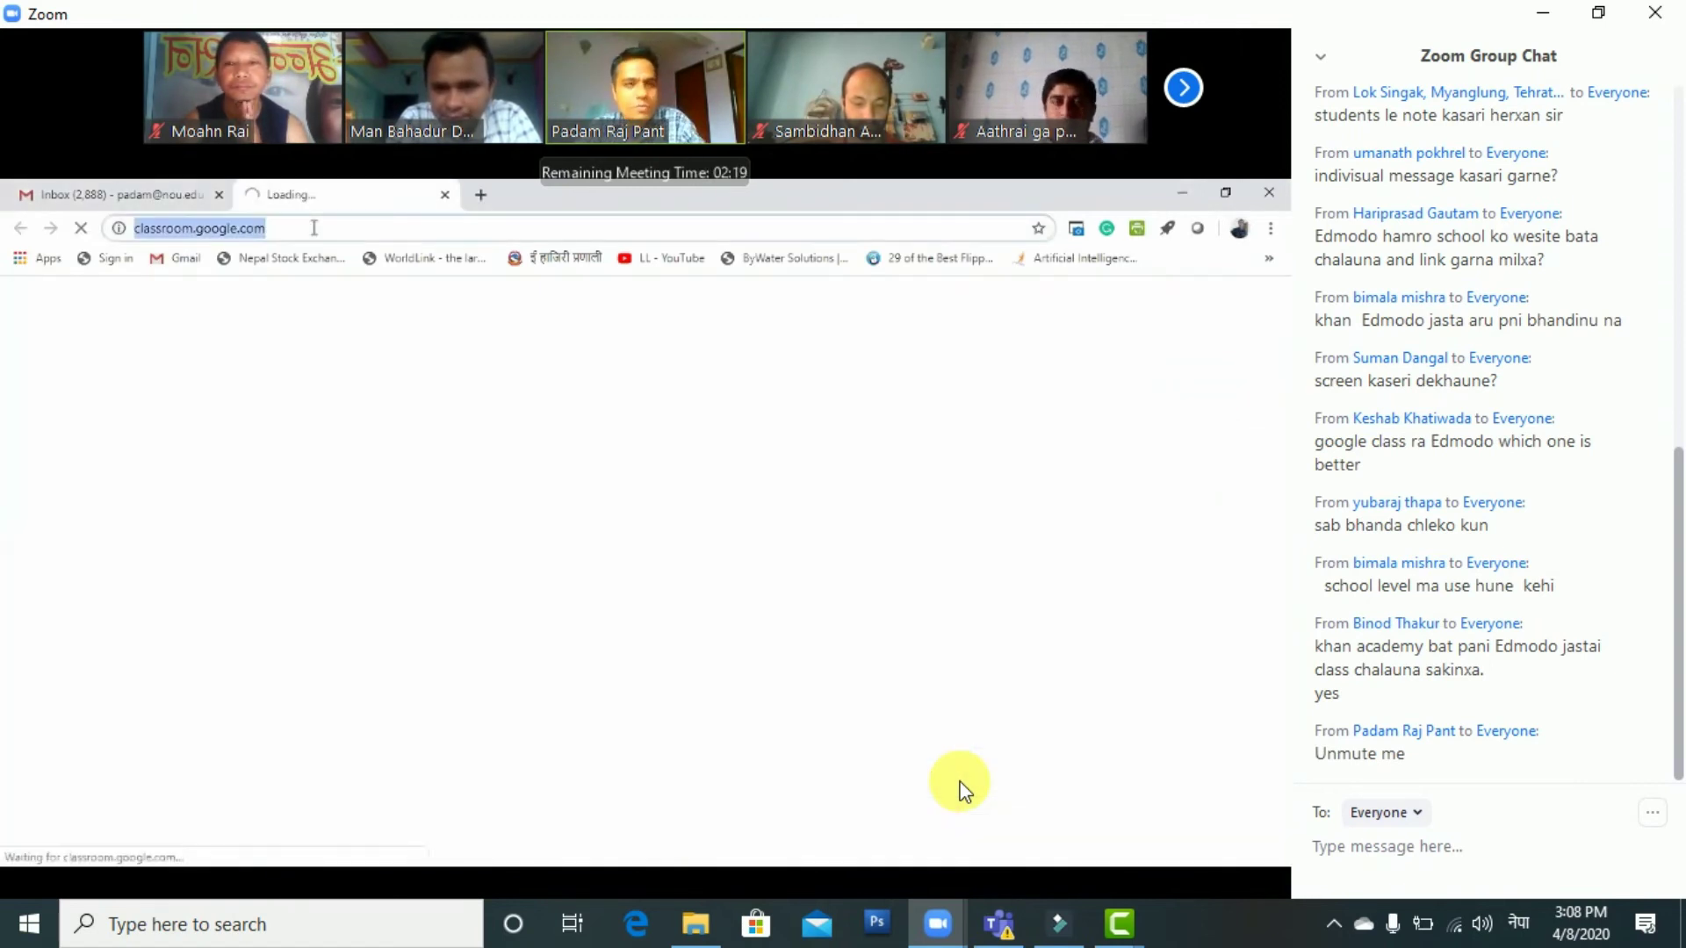
# Load the pasted Classroom address in a new tab, close the extra tabs and return to Classes
pyautogui.click(482, 196)
pyautogui.write('http://classroom.google.com/')
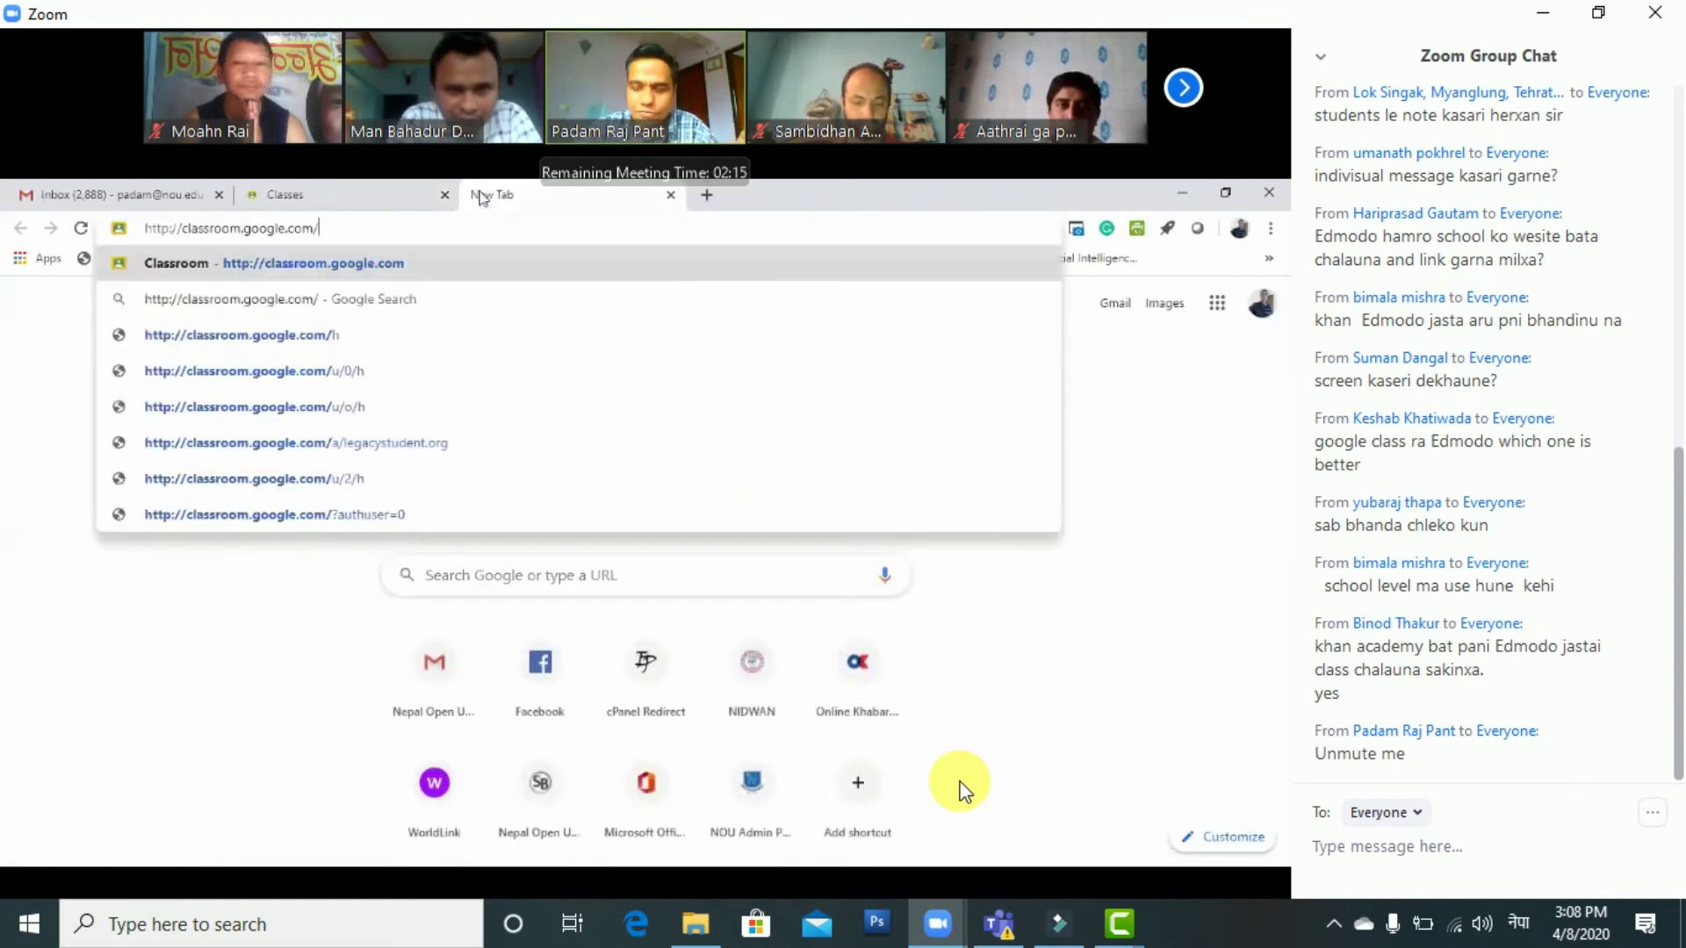
pyautogui.press('Return')
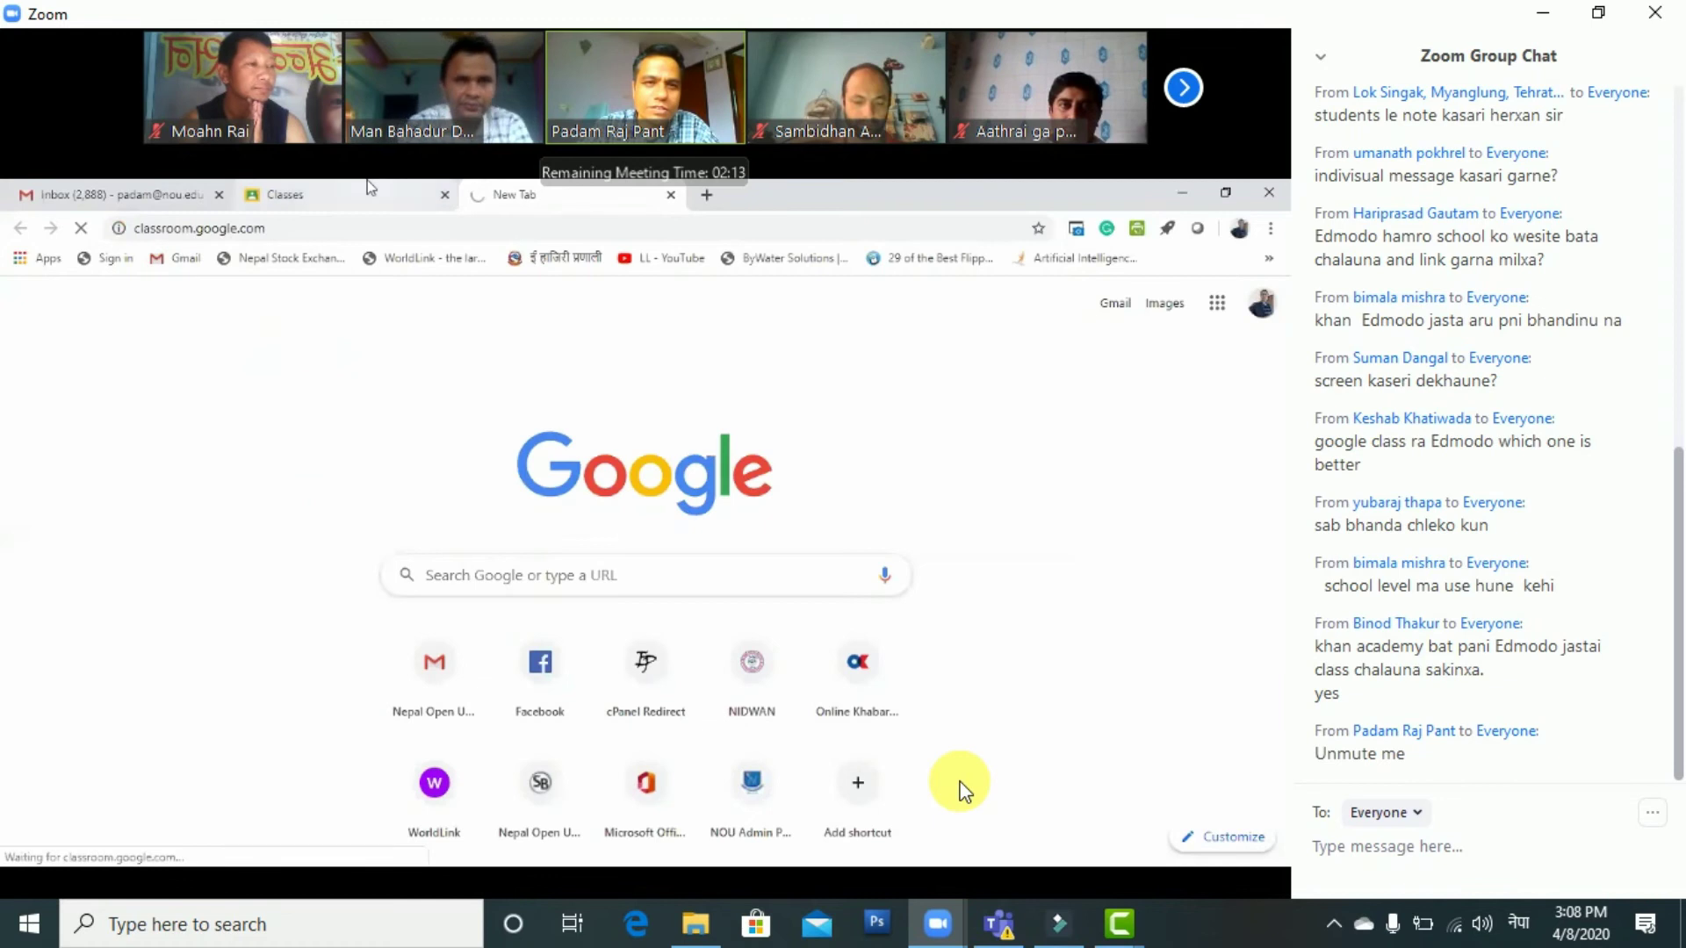
pyautogui.click(672, 195)
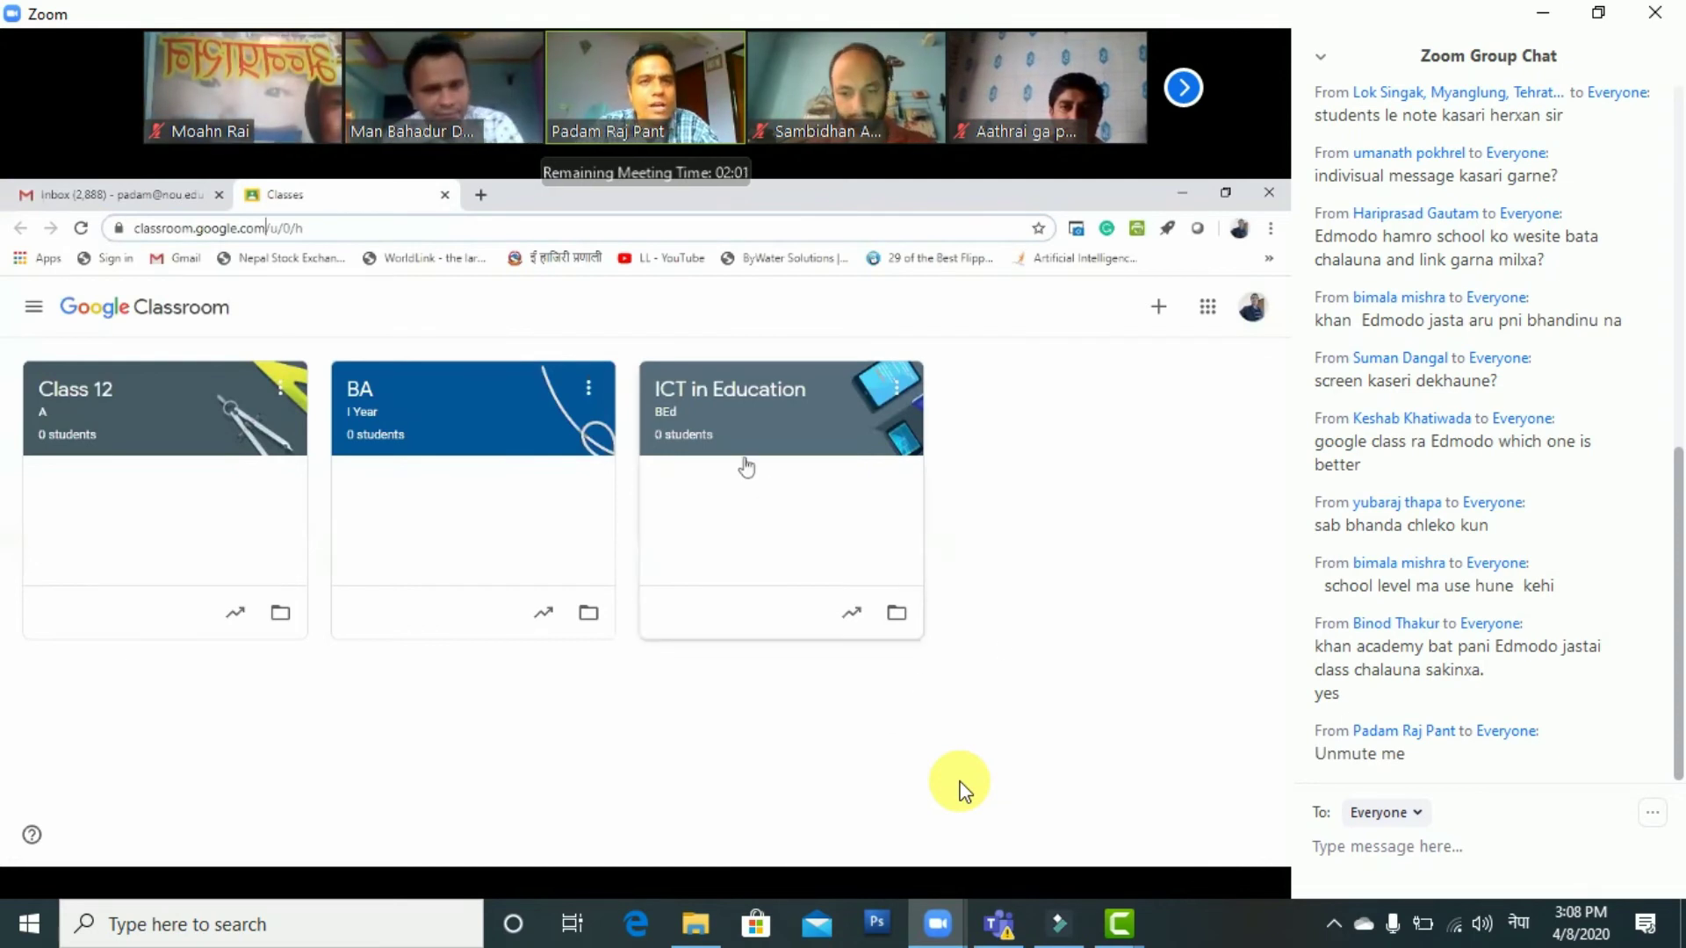
pyautogui.click(202, 194)
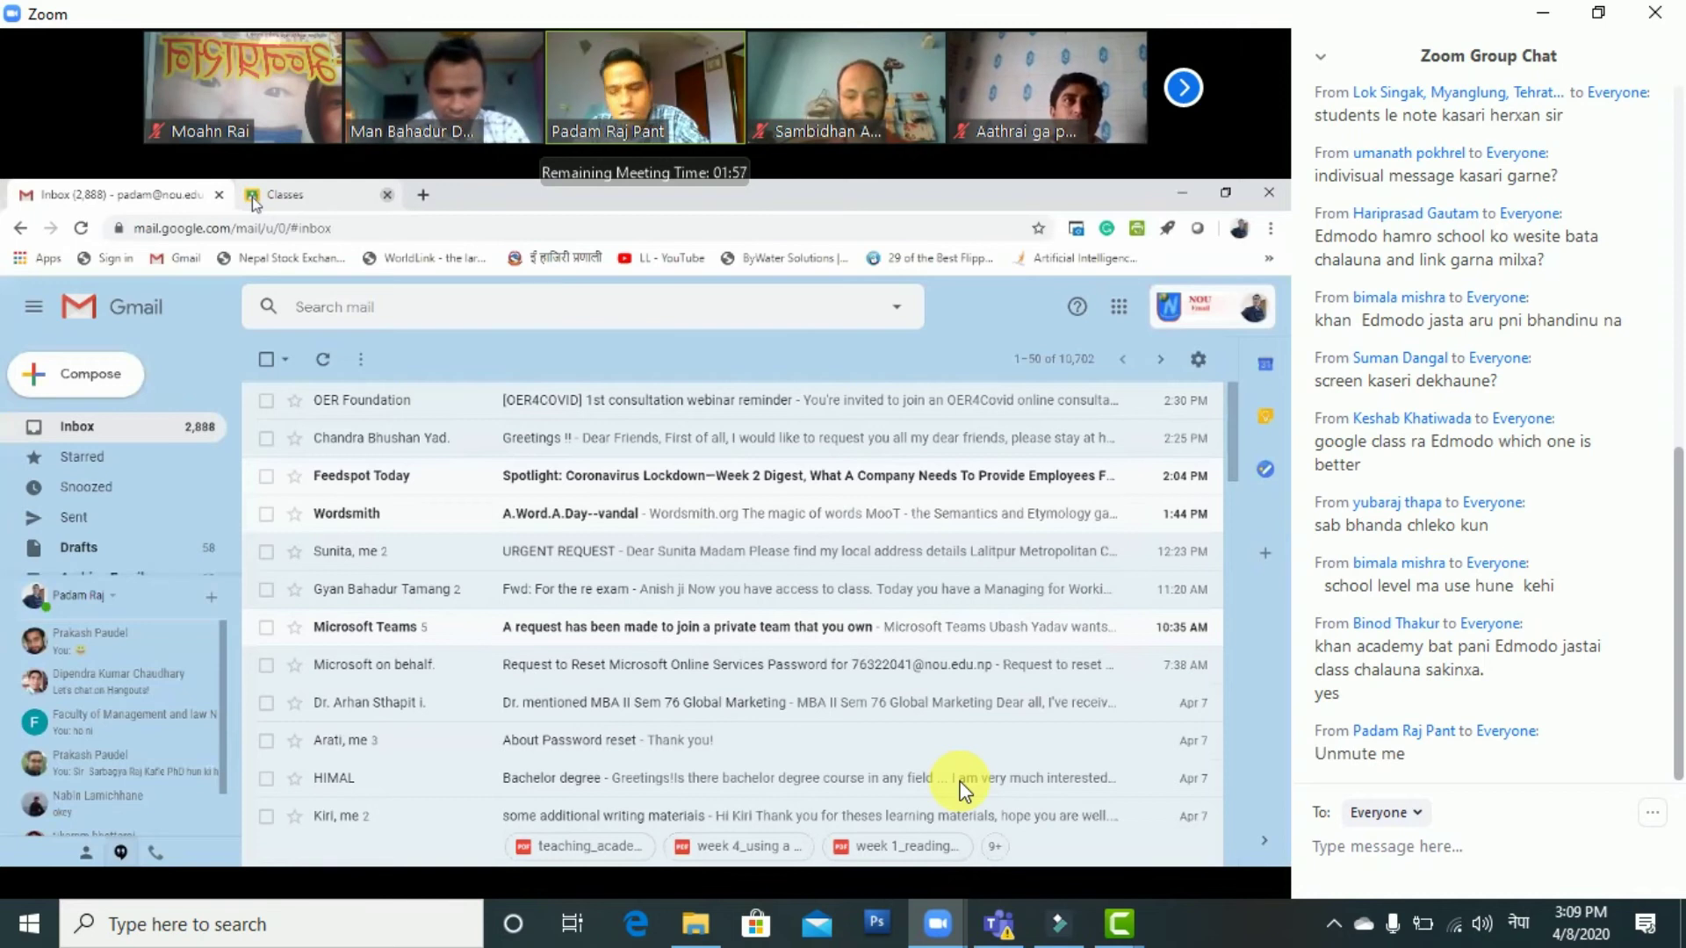
pyautogui.middleClick(254, 200)
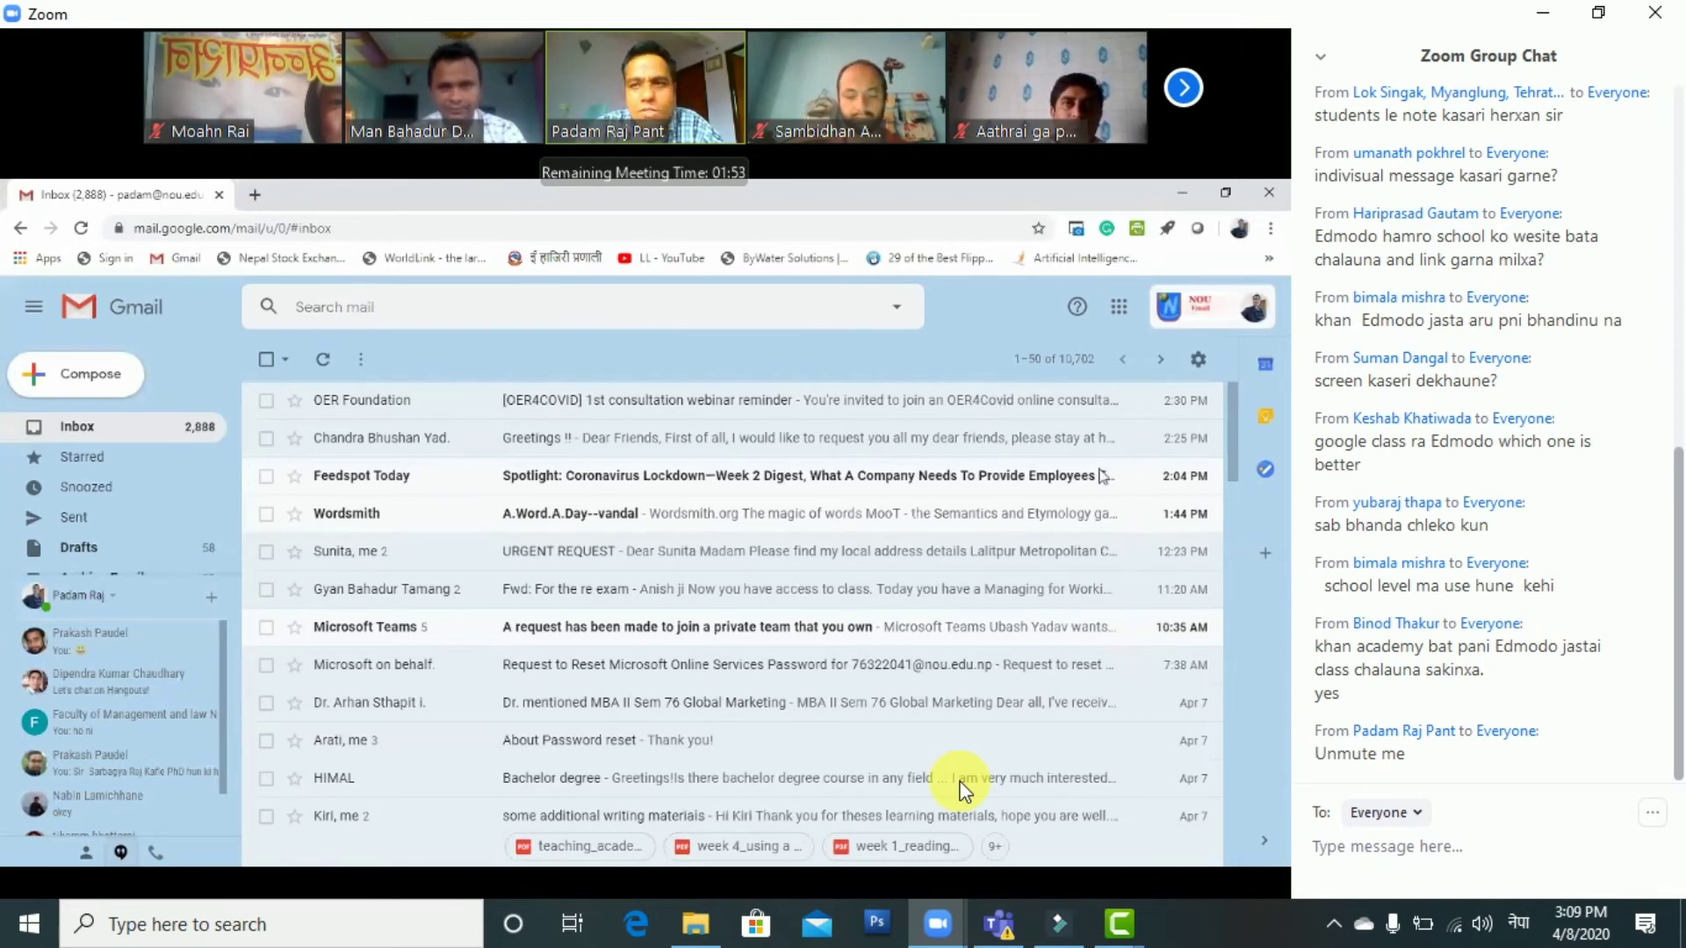
pyautogui.hotkey('ctrl', 'Tab')
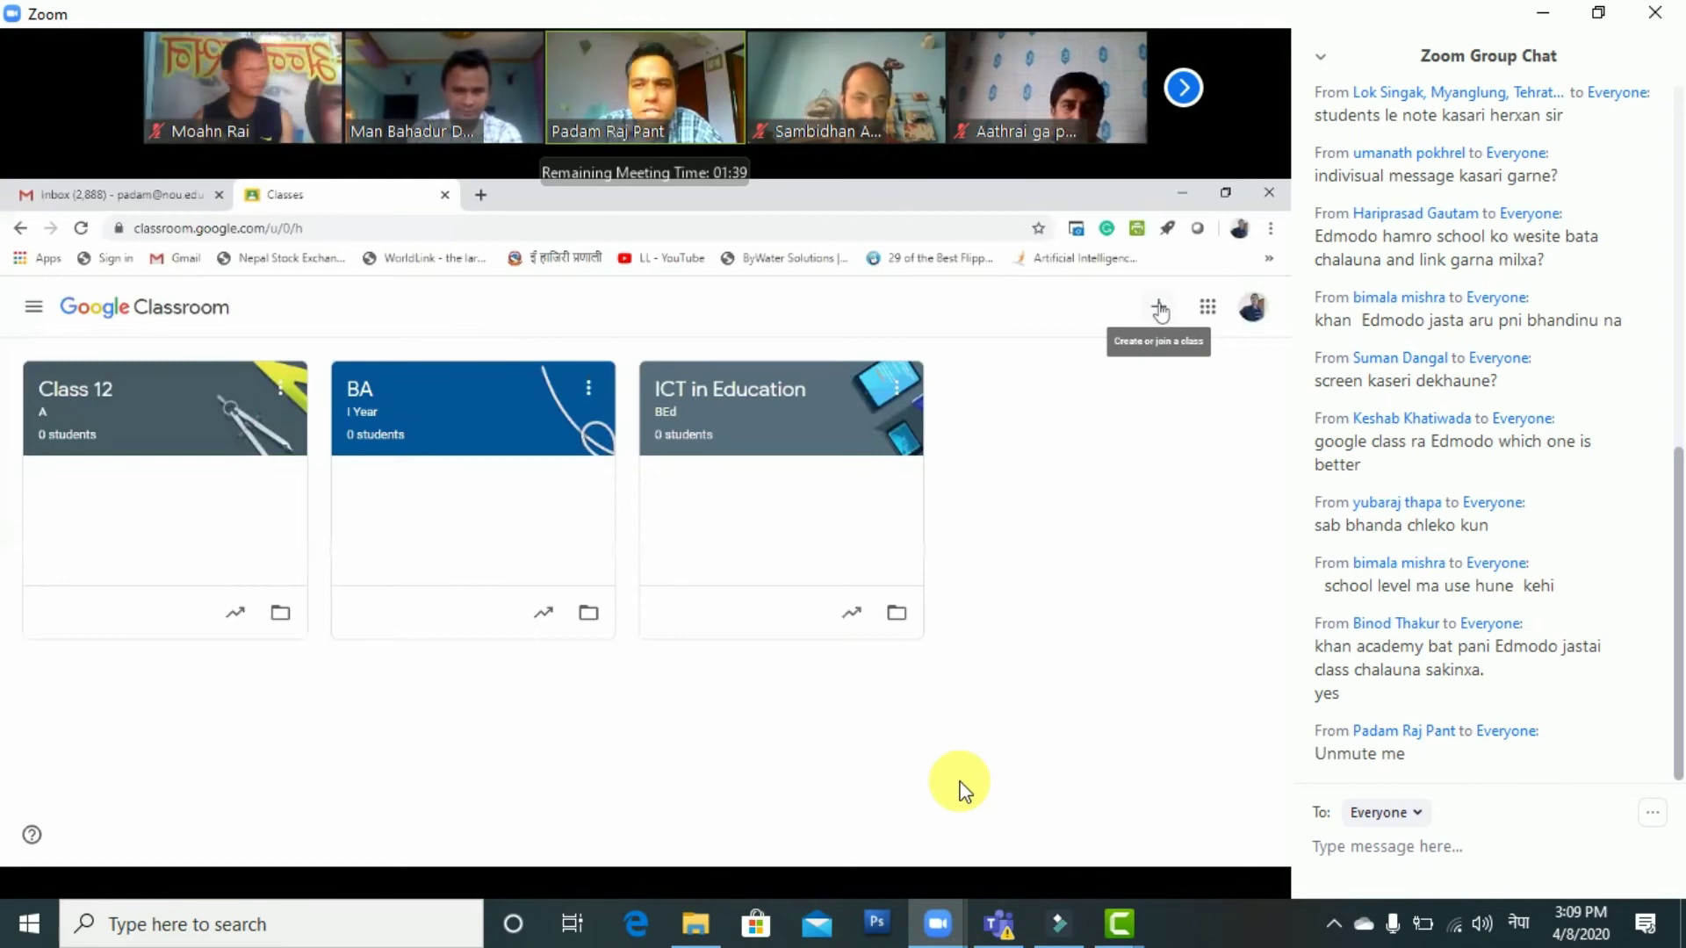
# Start a new class with class name SEE and section A
pyautogui.click(1160, 309)
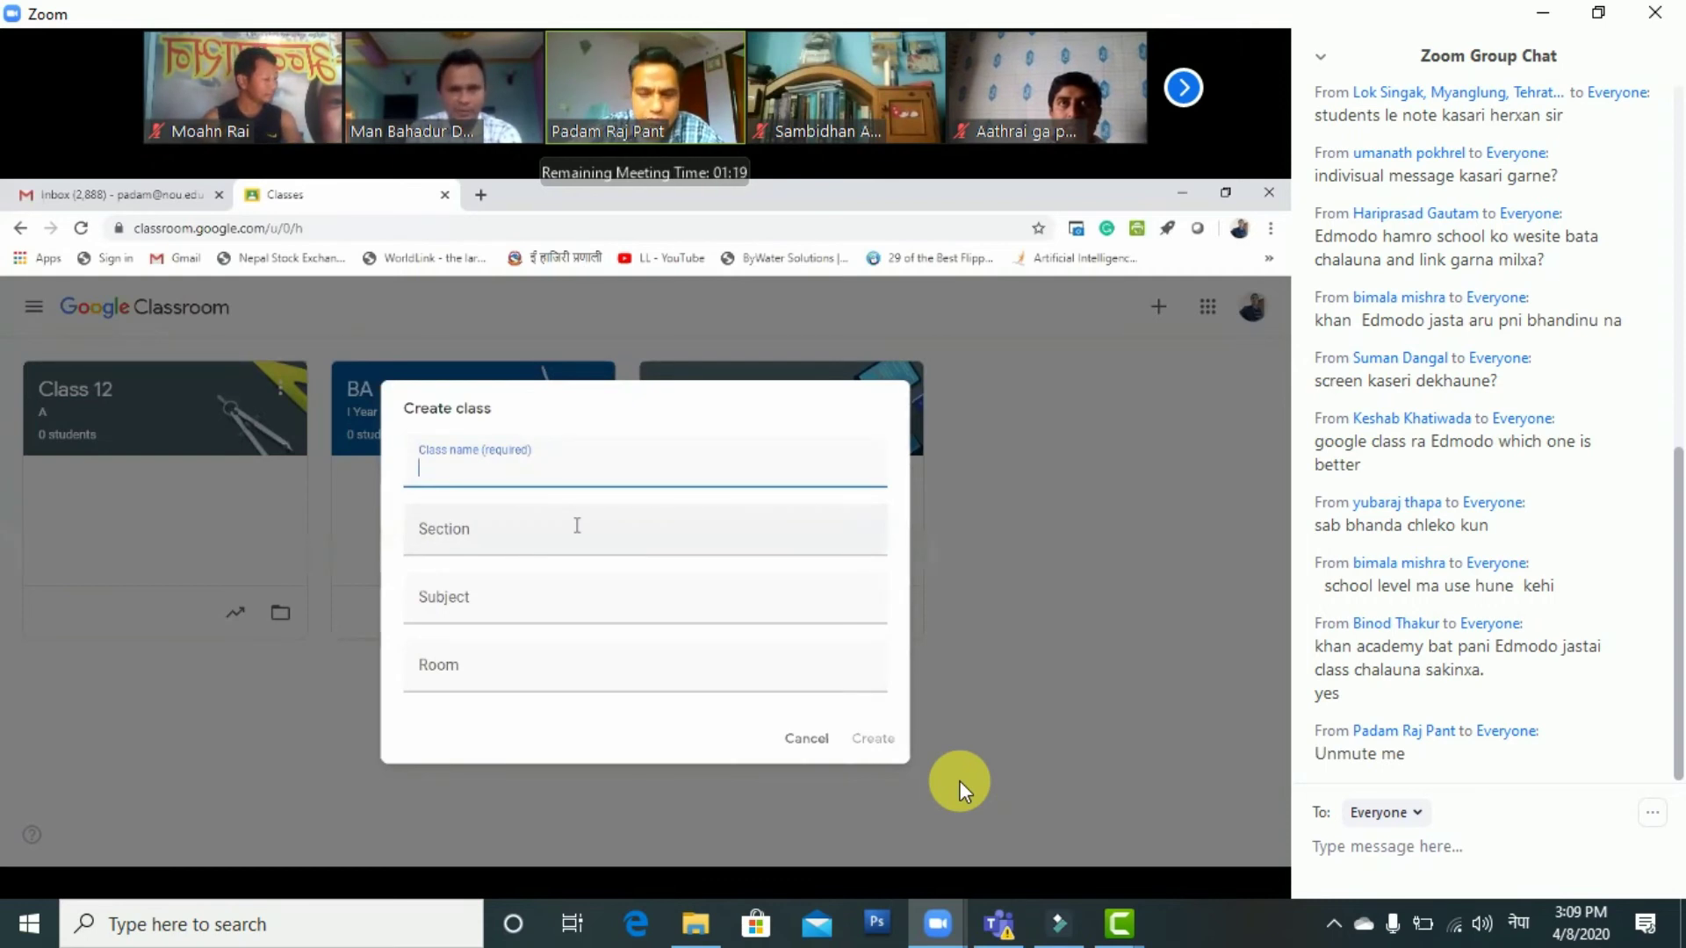
pyautogui.write('SEE')
pyautogui.click(569, 525)
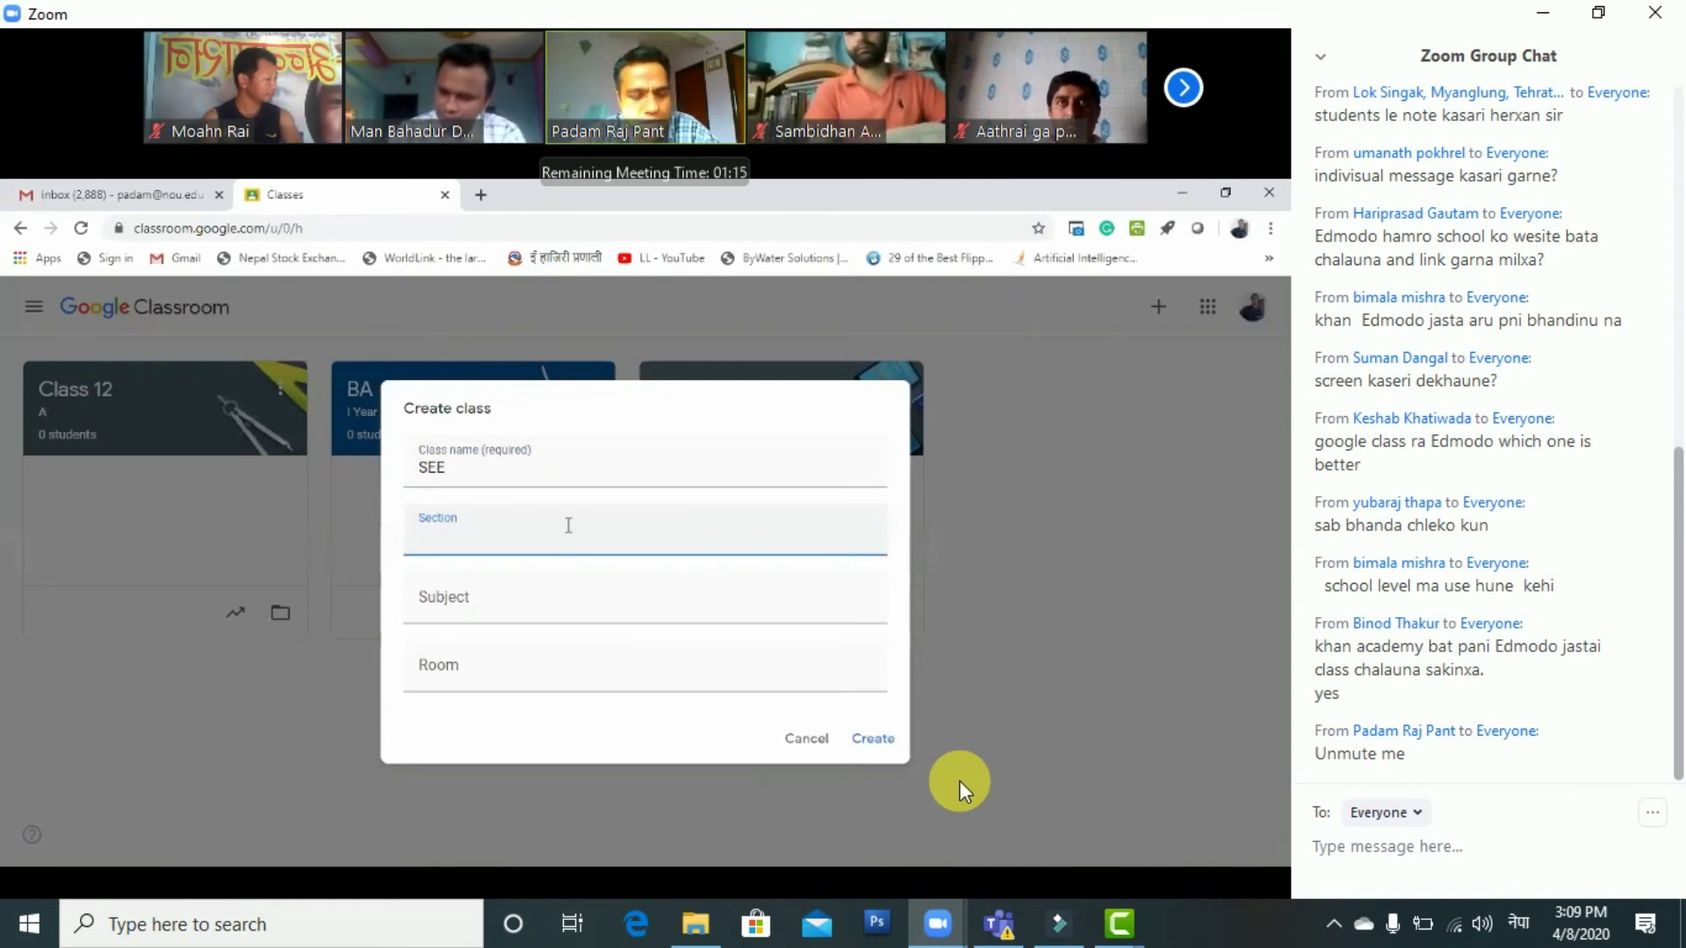
pyautogui.write('A')
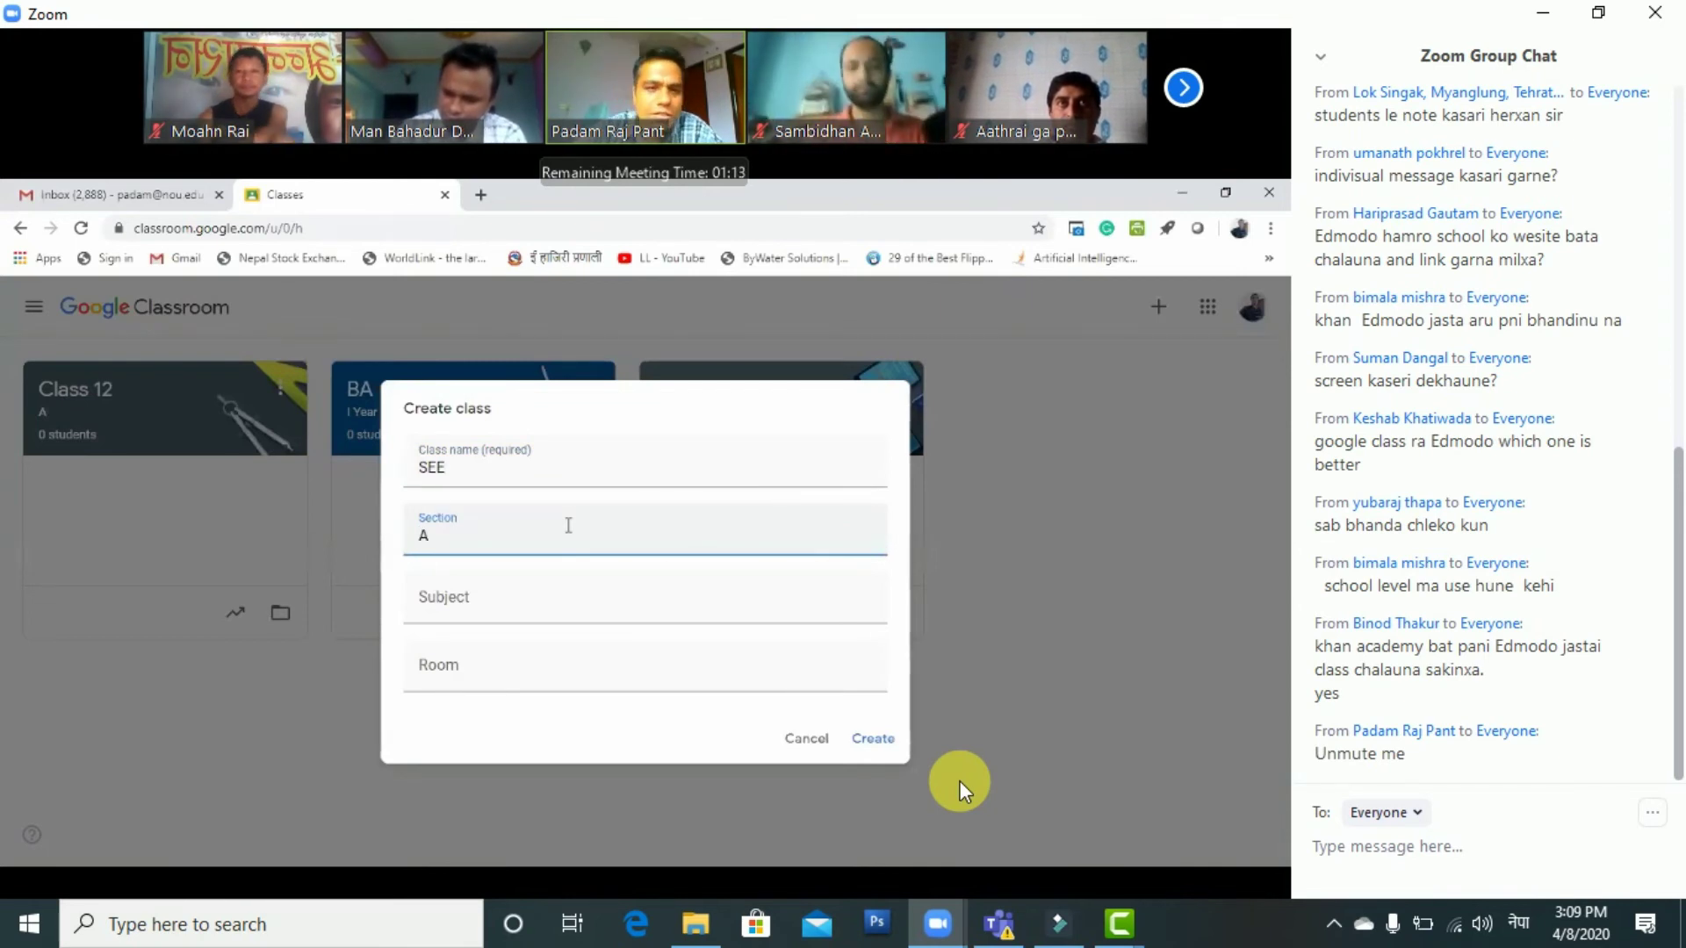
pyautogui.click(505, 615)
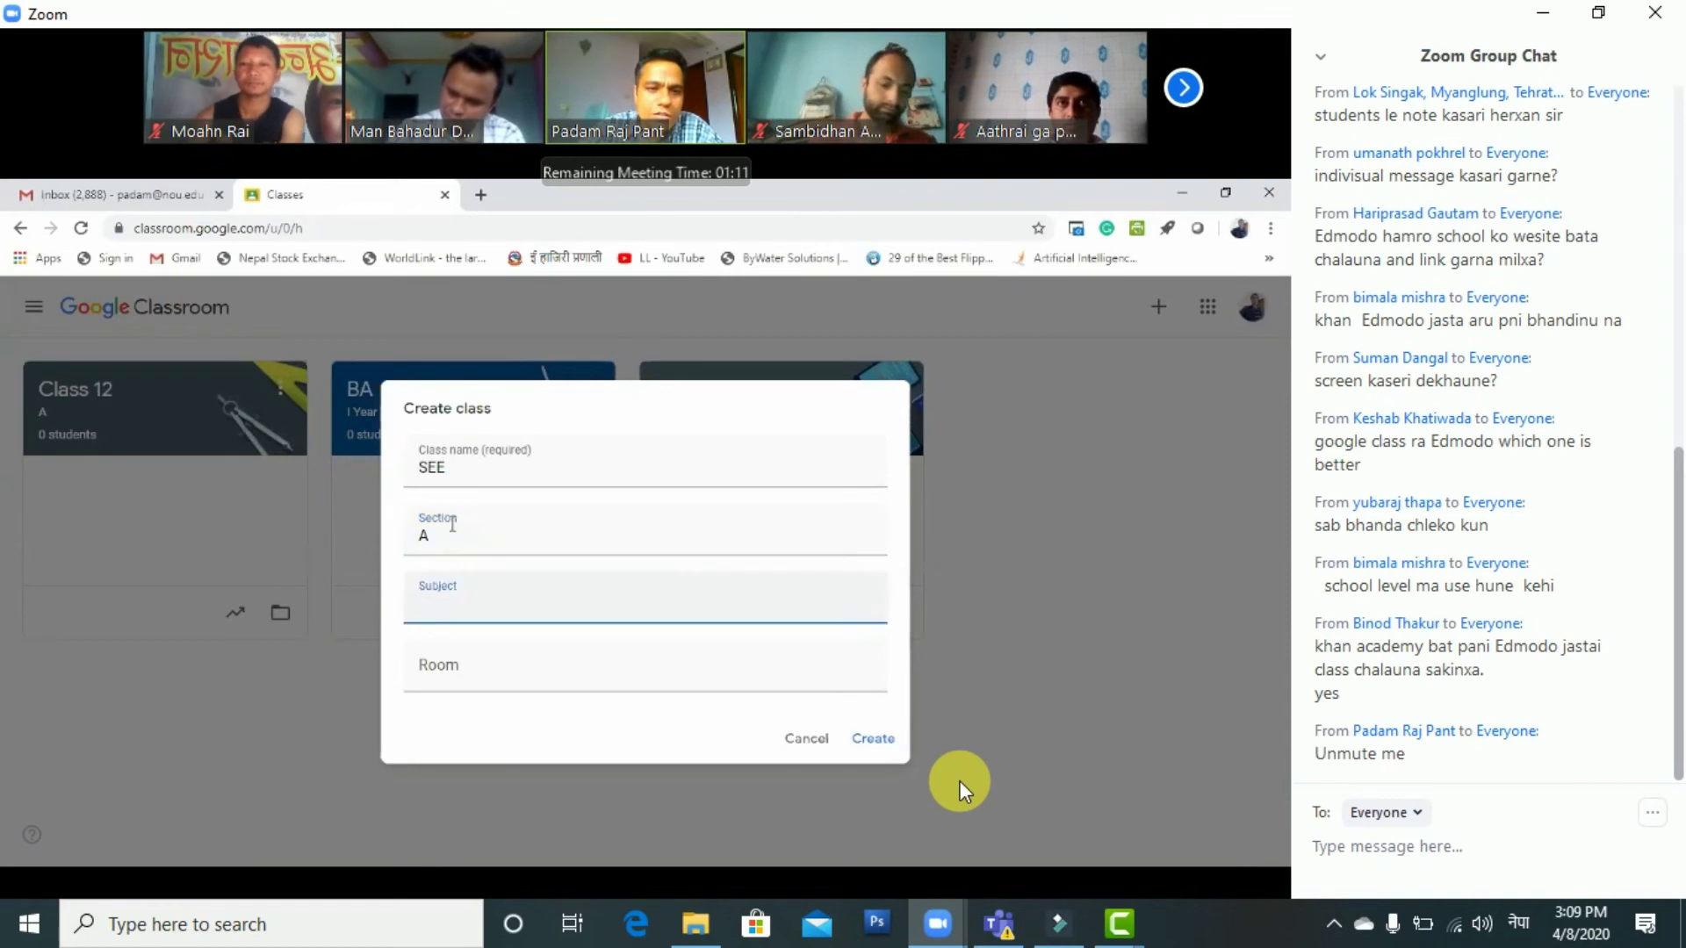
pyautogui.click(452, 525)
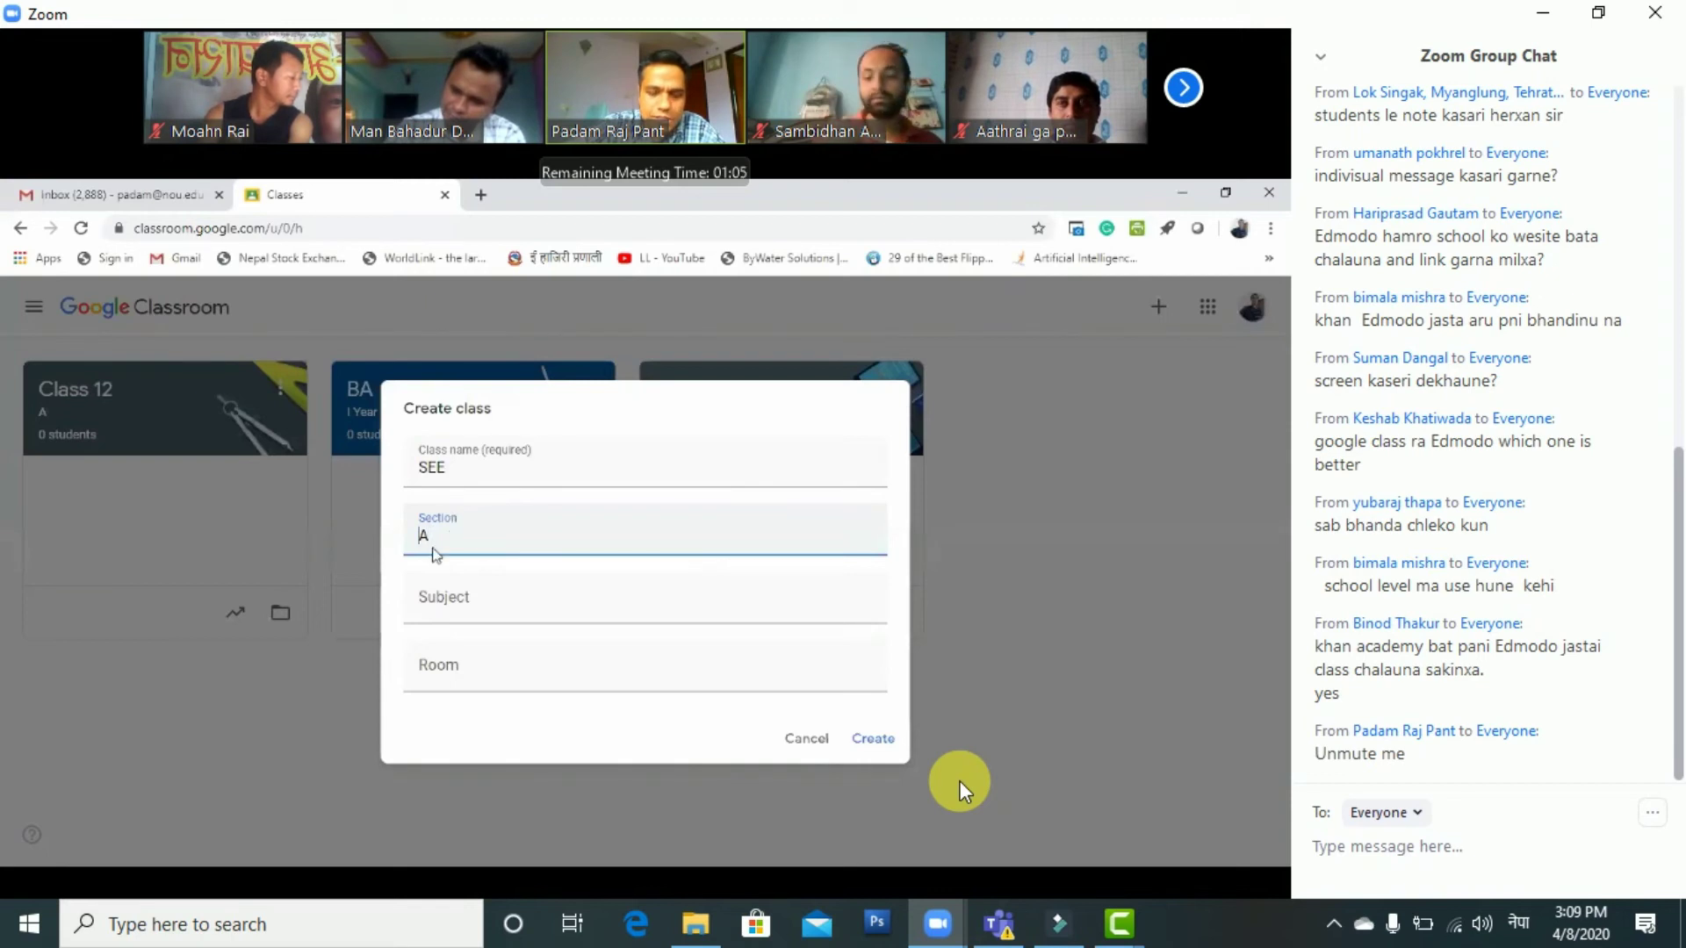
# Enter Math as the subject, recheck the name SEE, and create the class
pyautogui.click(438, 596)
pyautogui.write('Mat')
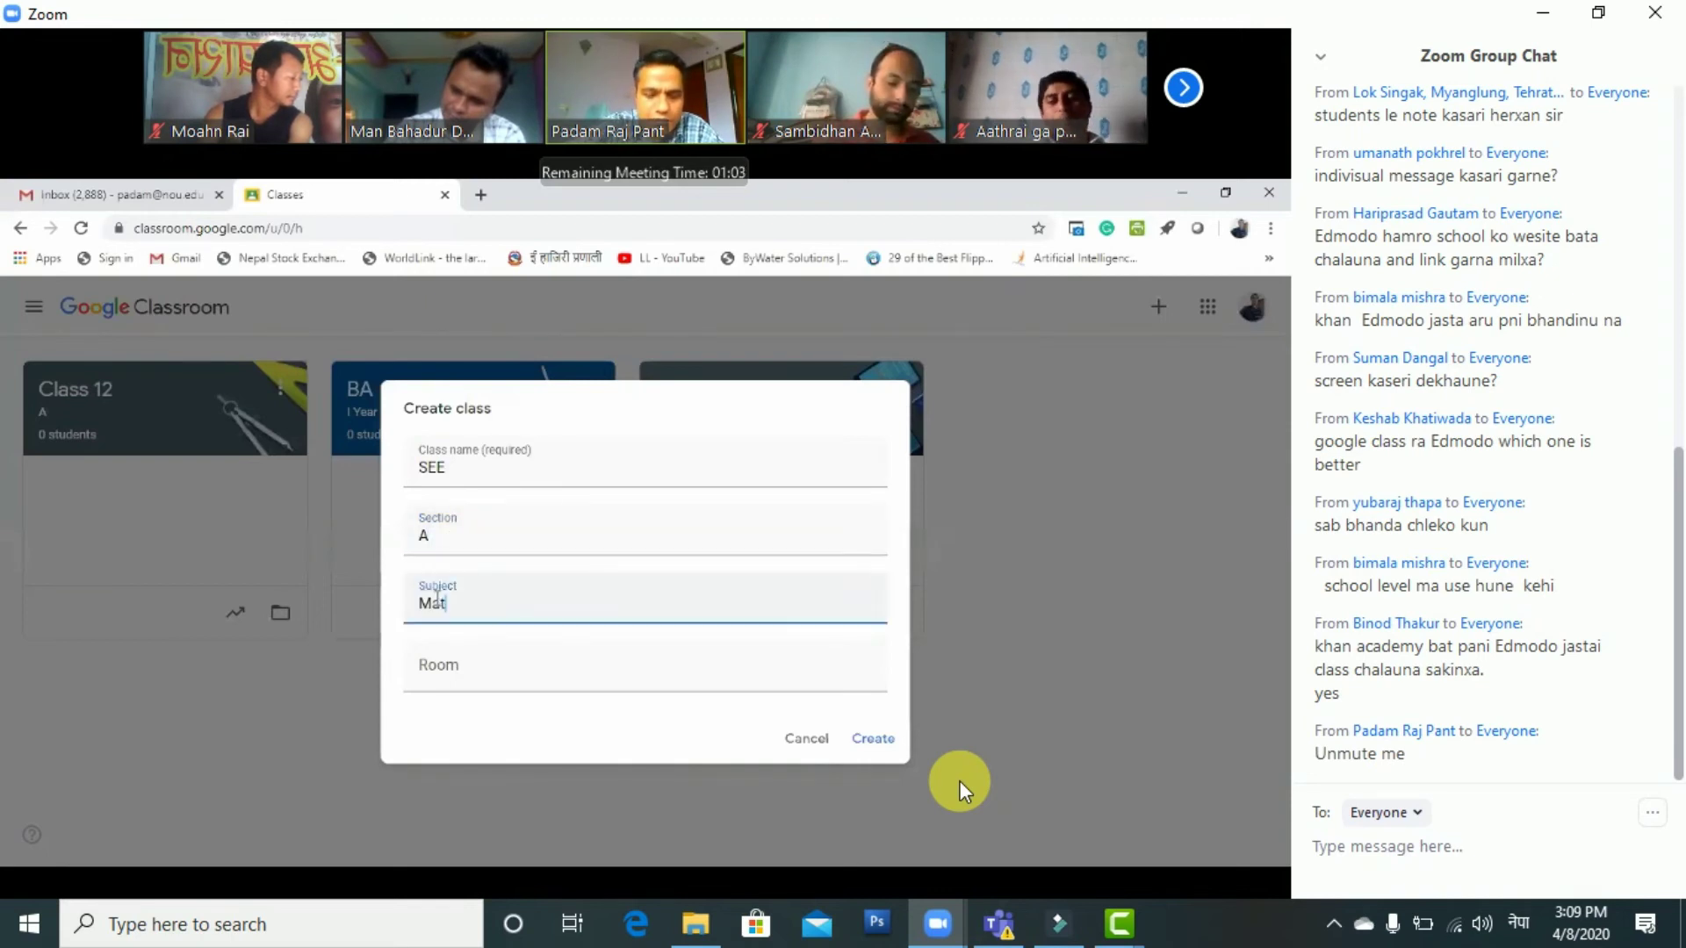
pyautogui.write('hs')
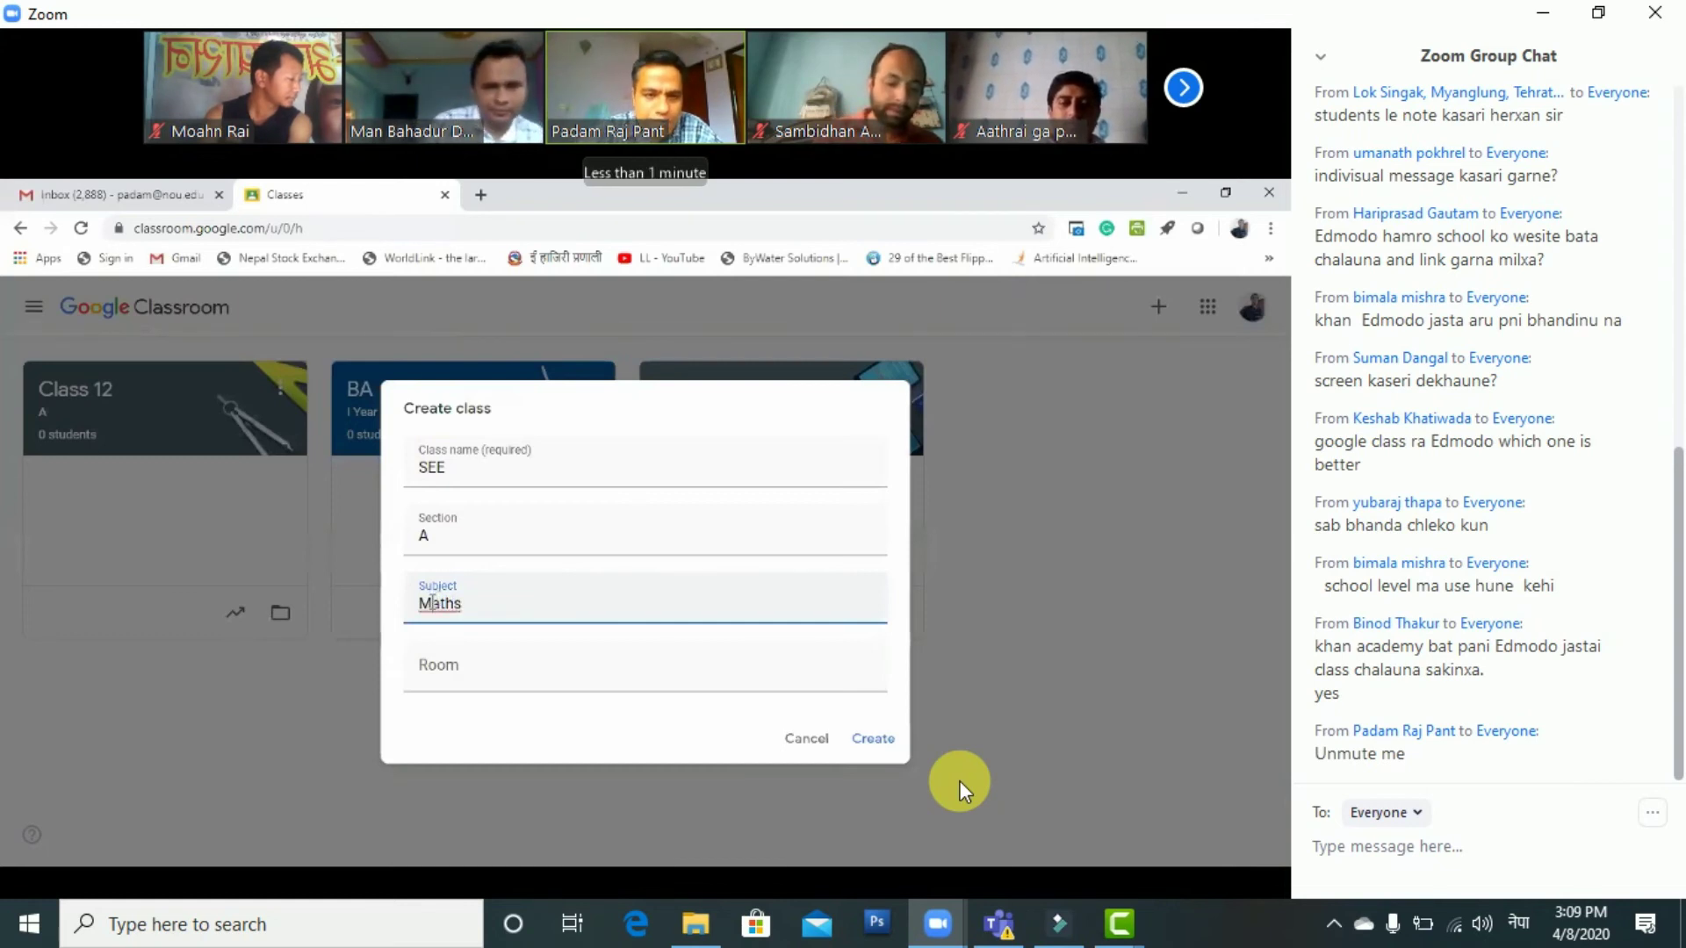
pyautogui.rightClick(439, 604)
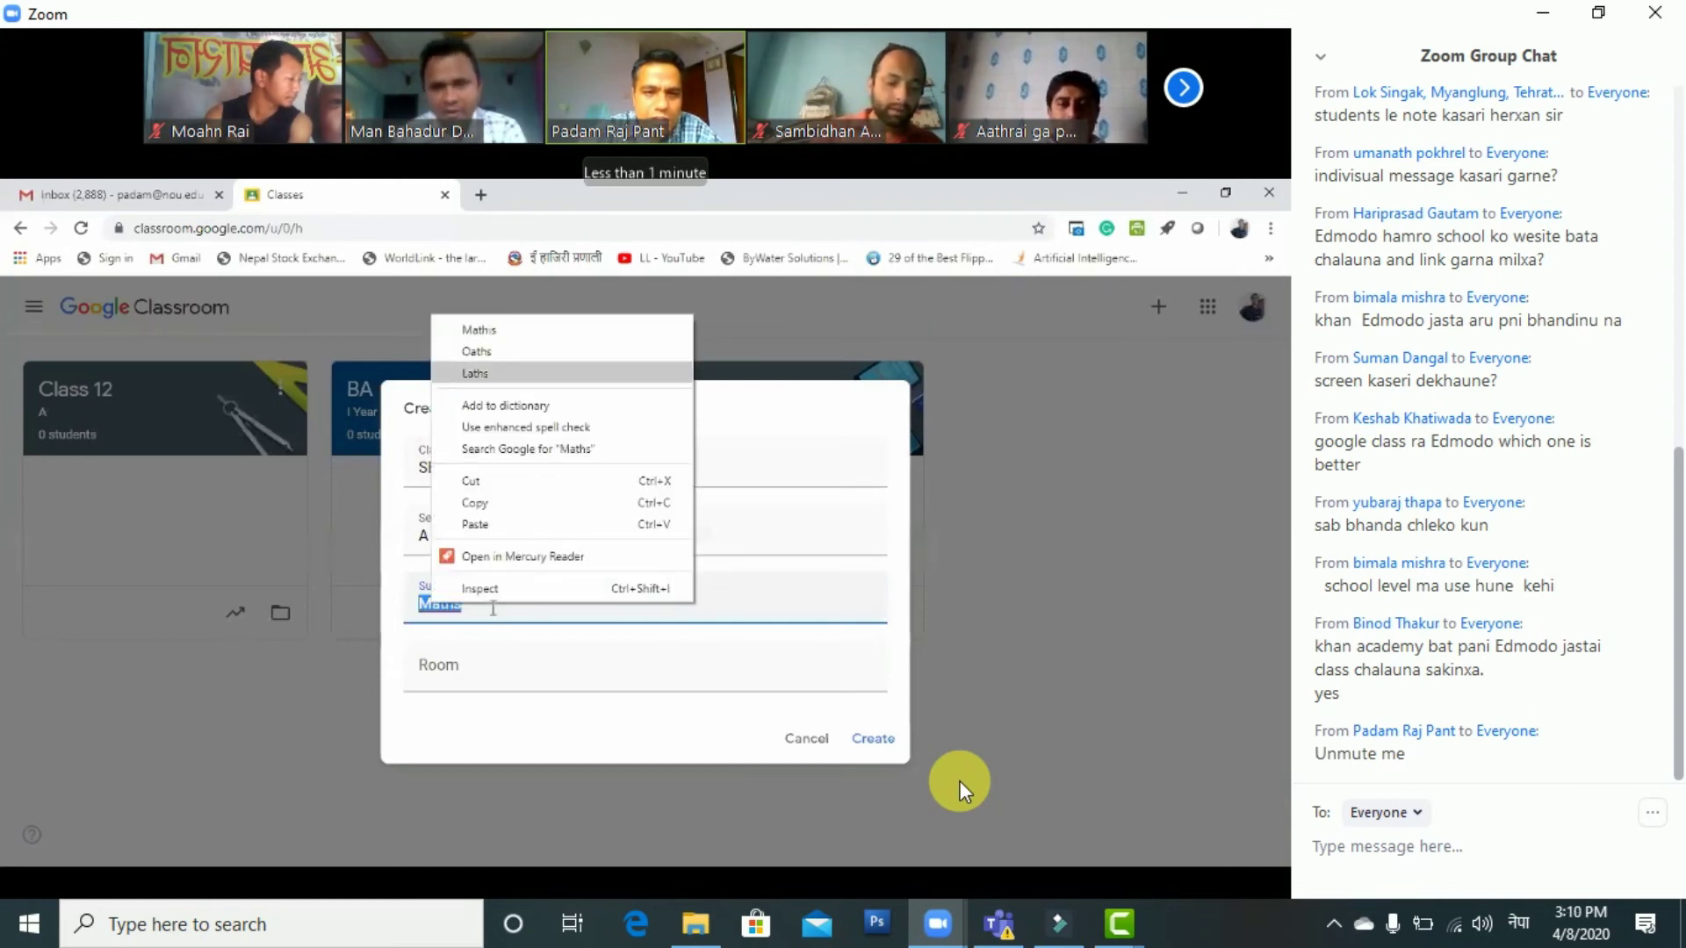
pyautogui.click(494, 608)
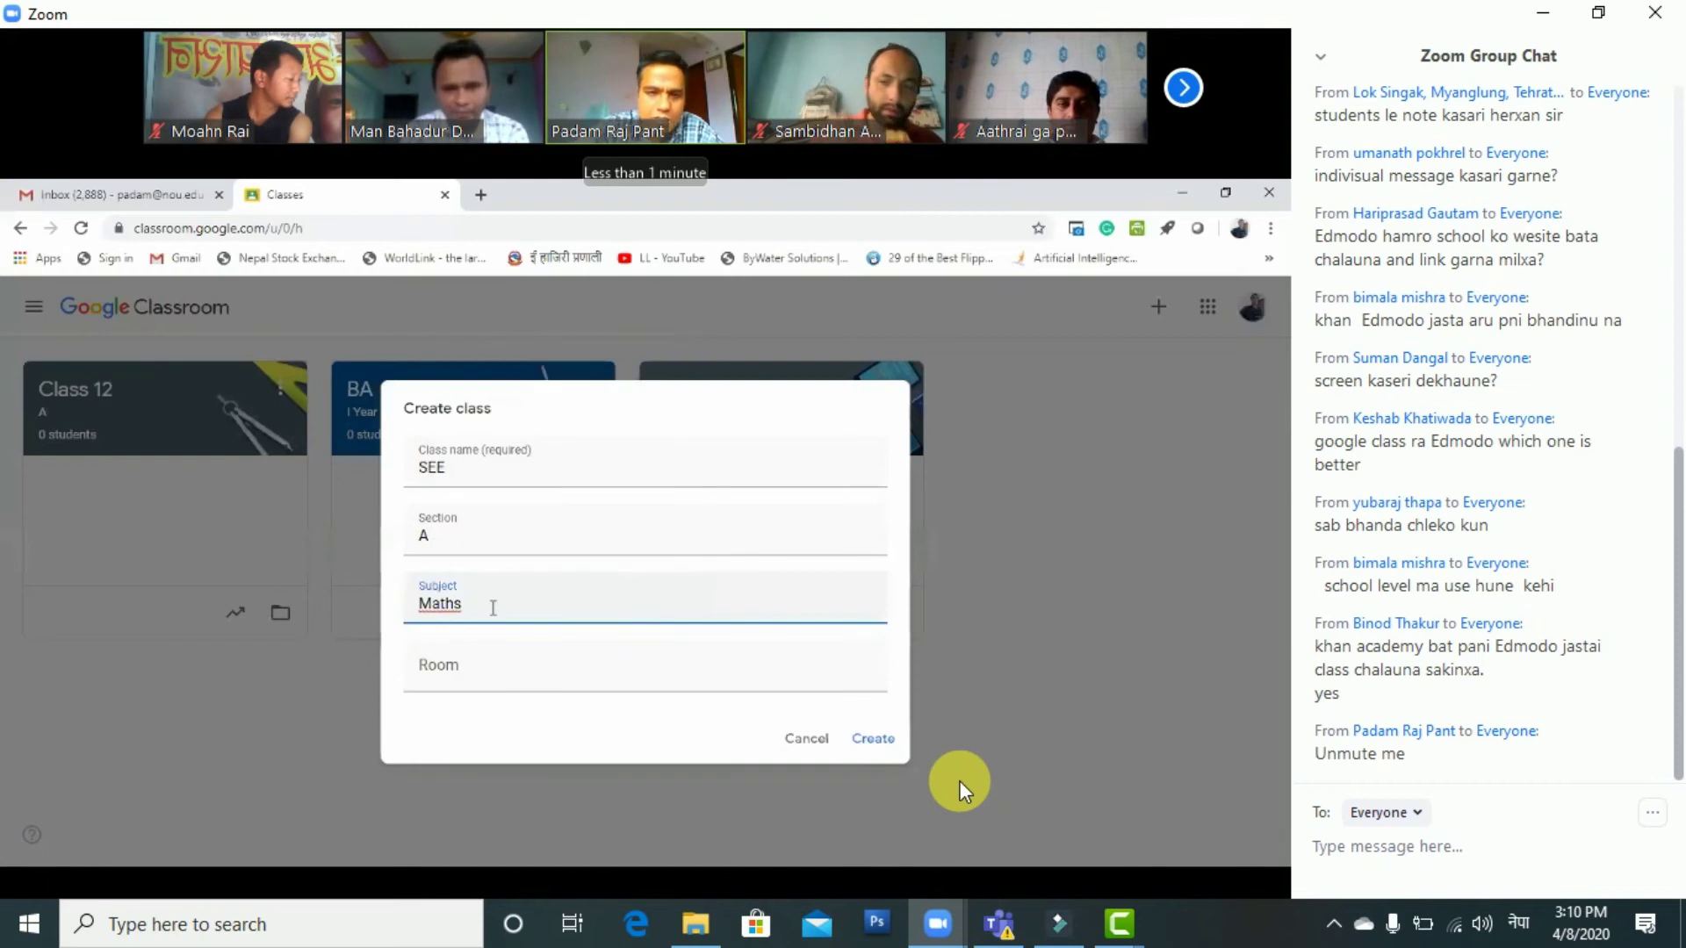
pyautogui.click(501, 663)
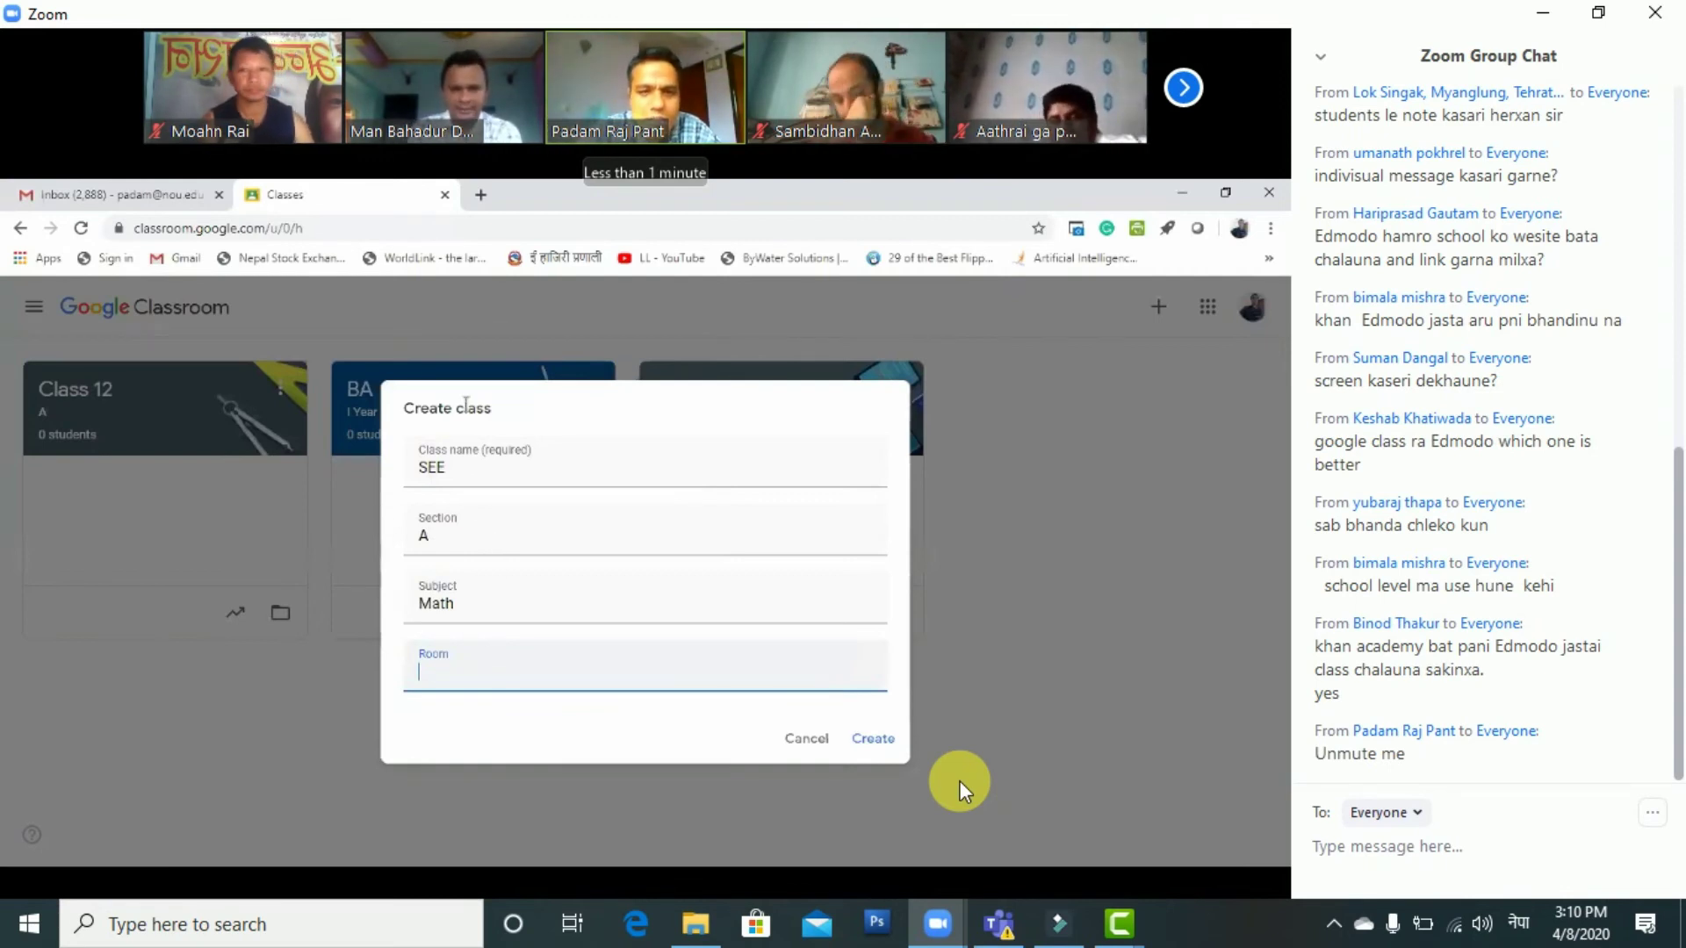
pyautogui.click(431, 463)
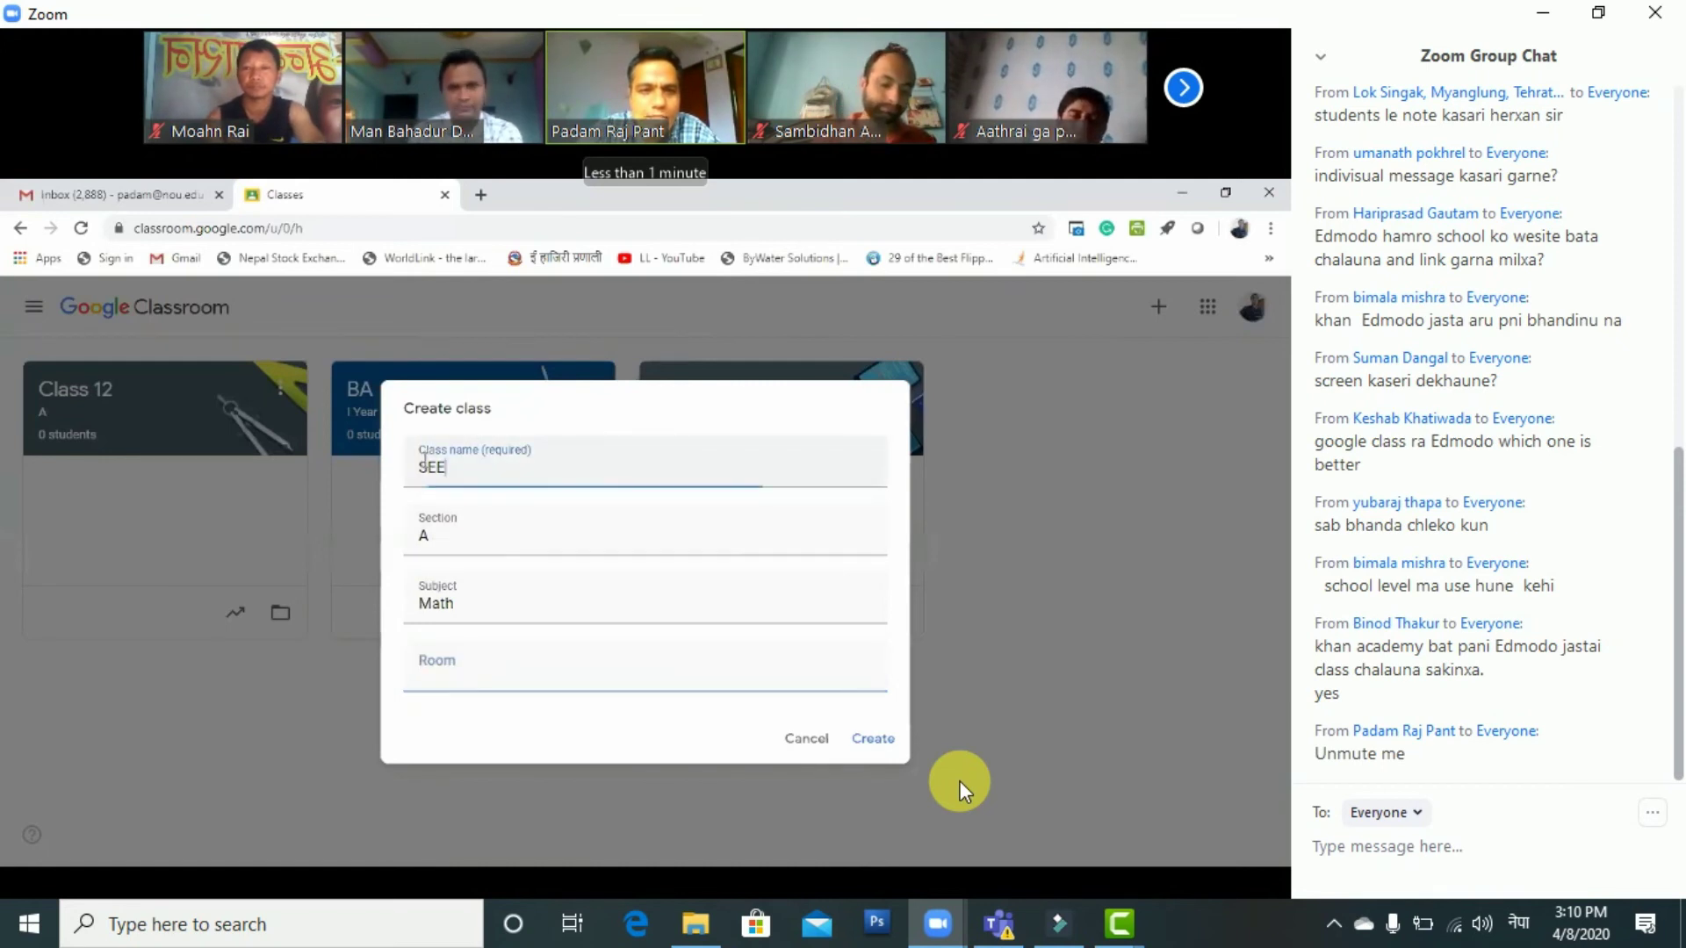
pyautogui.doubleClick(509, 470)
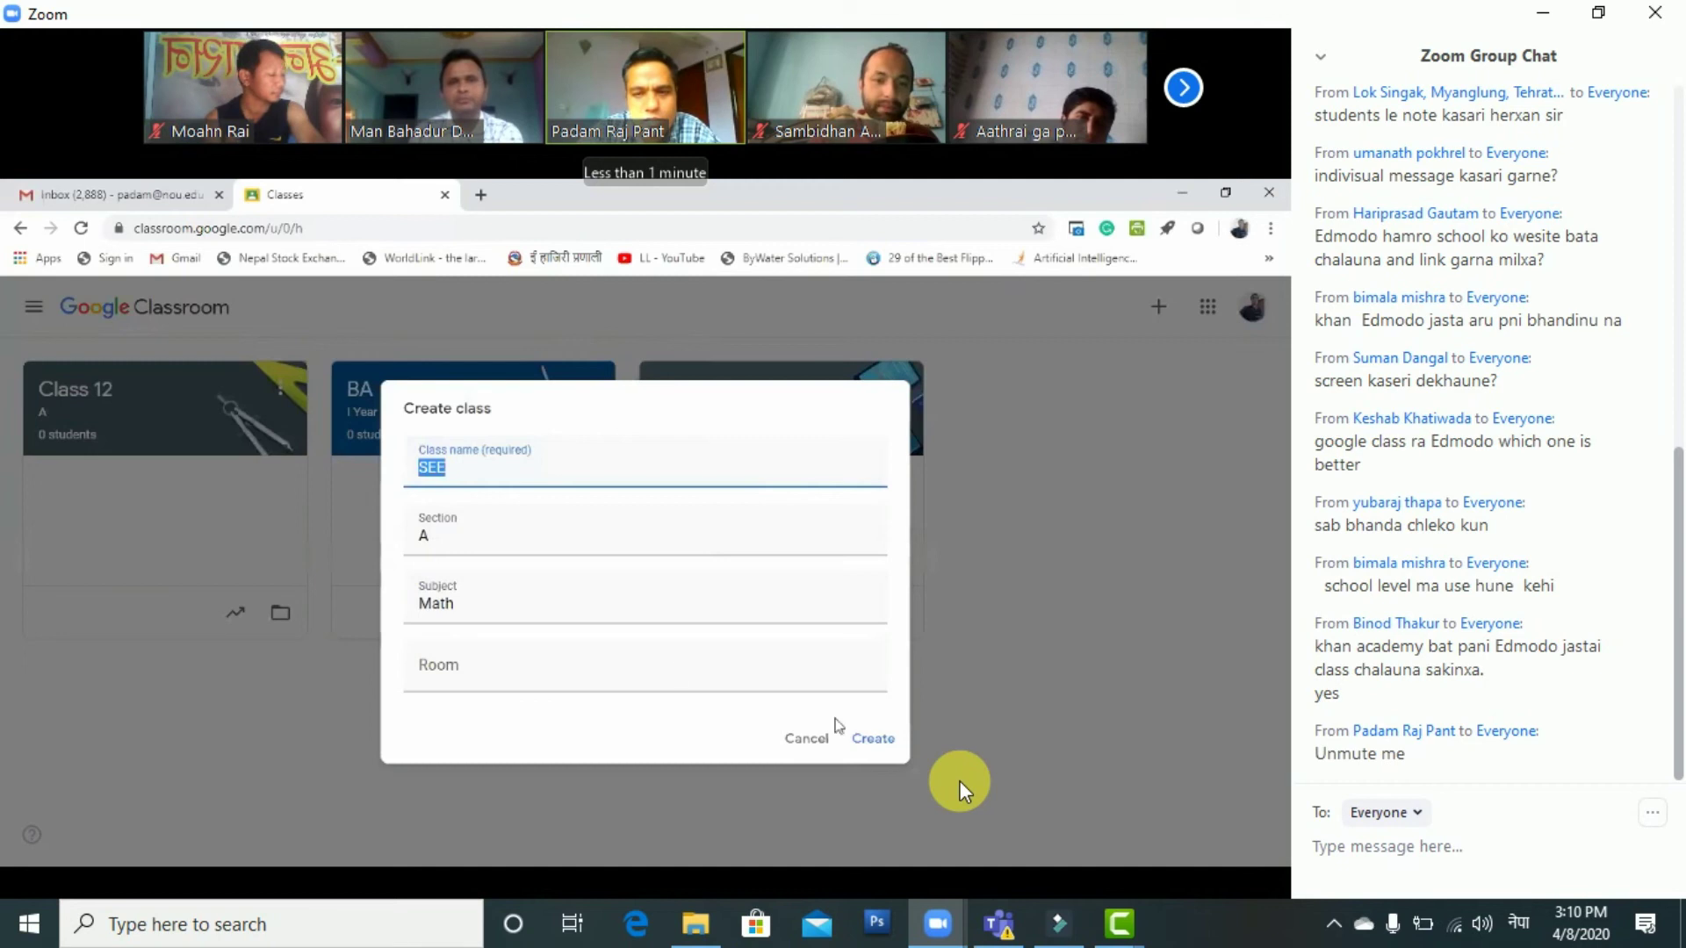
pyautogui.click(874, 731)
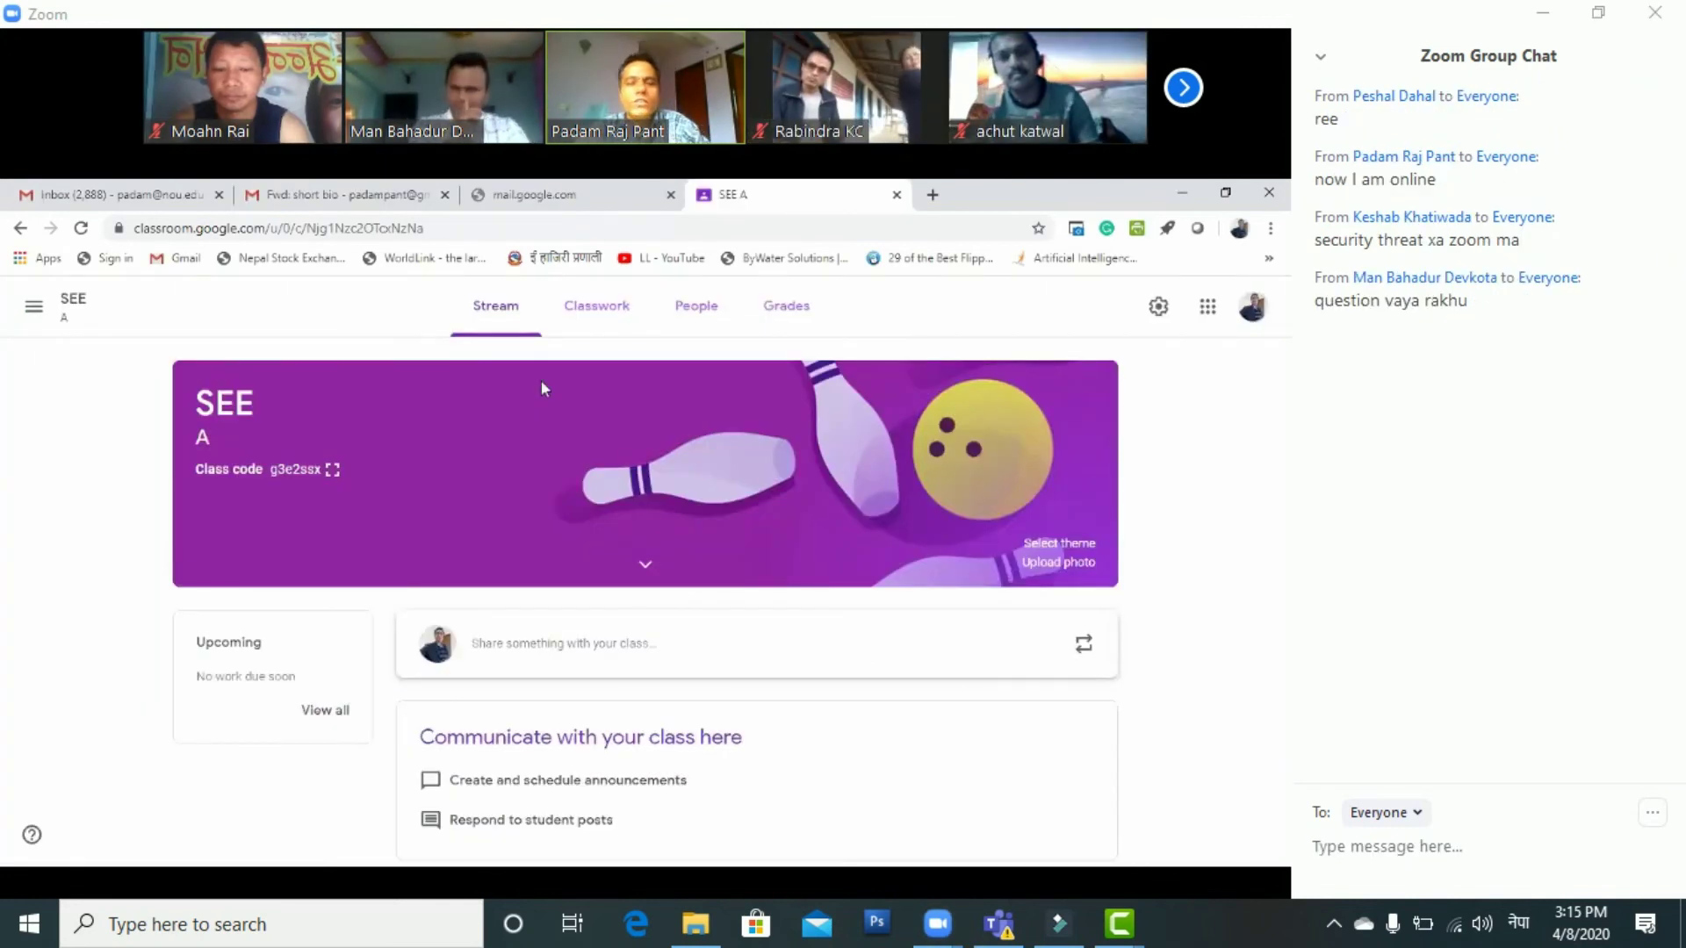
# Type 'class Co' in the meeting chat, then show SEE A's Math details and the theme Gallery
pyautogui.click(1432, 846)
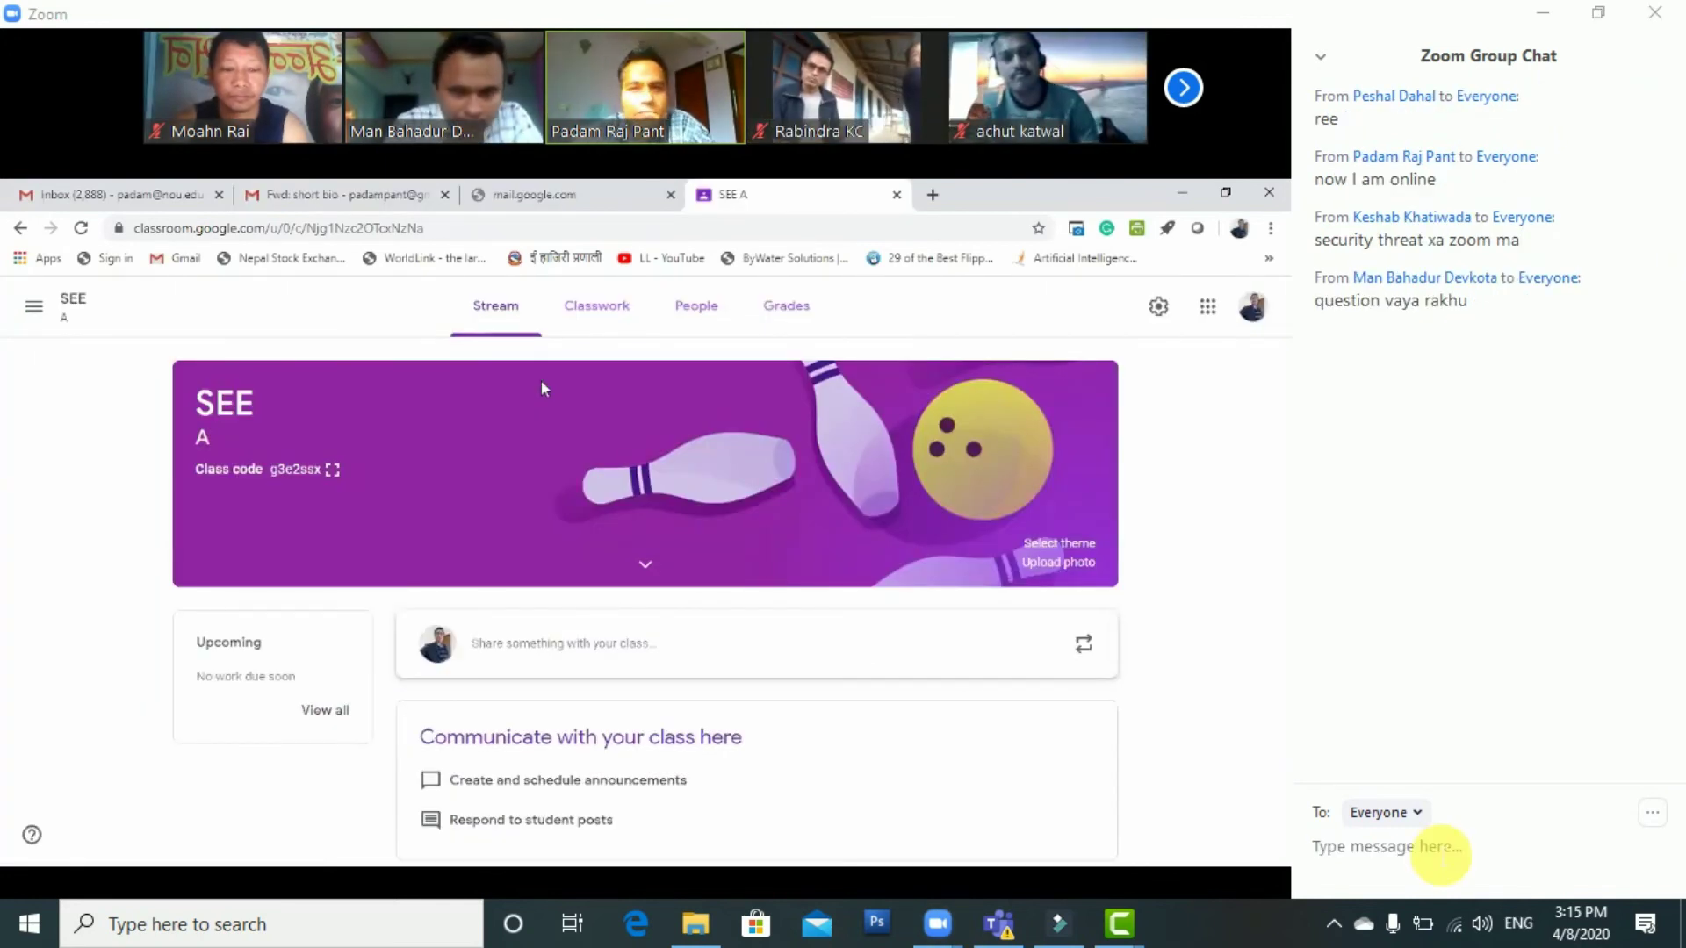
pyautogui.write('class Cord')
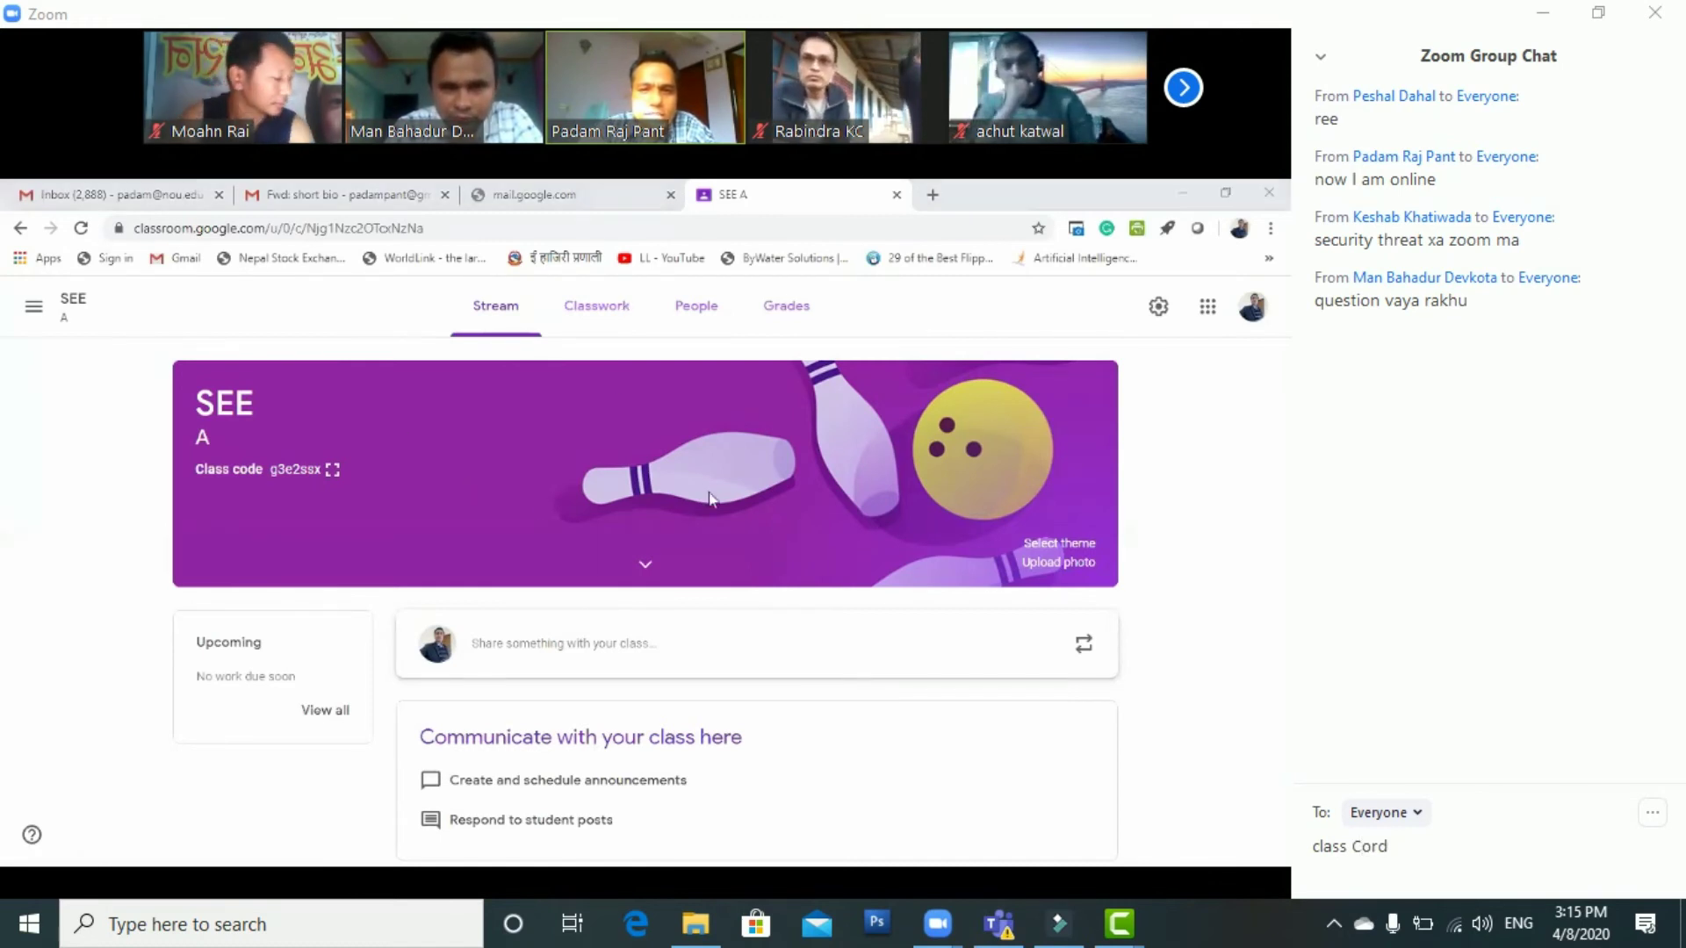
pyautogui.click(646, 564)
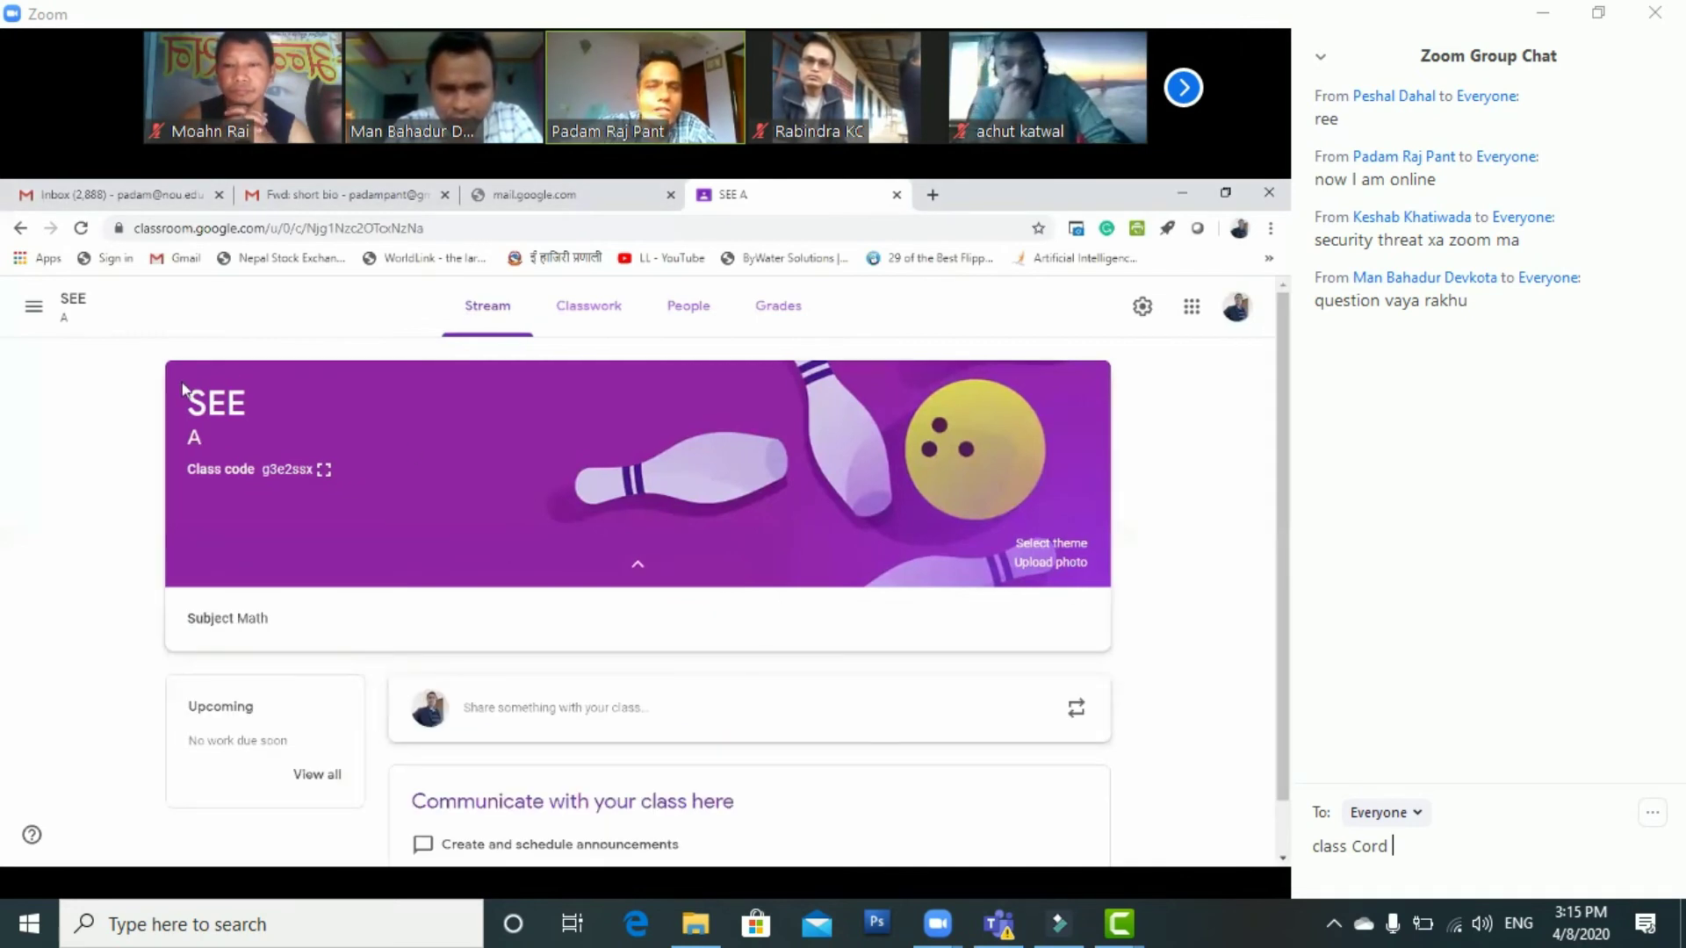
pyautogui.click(1079, 546)
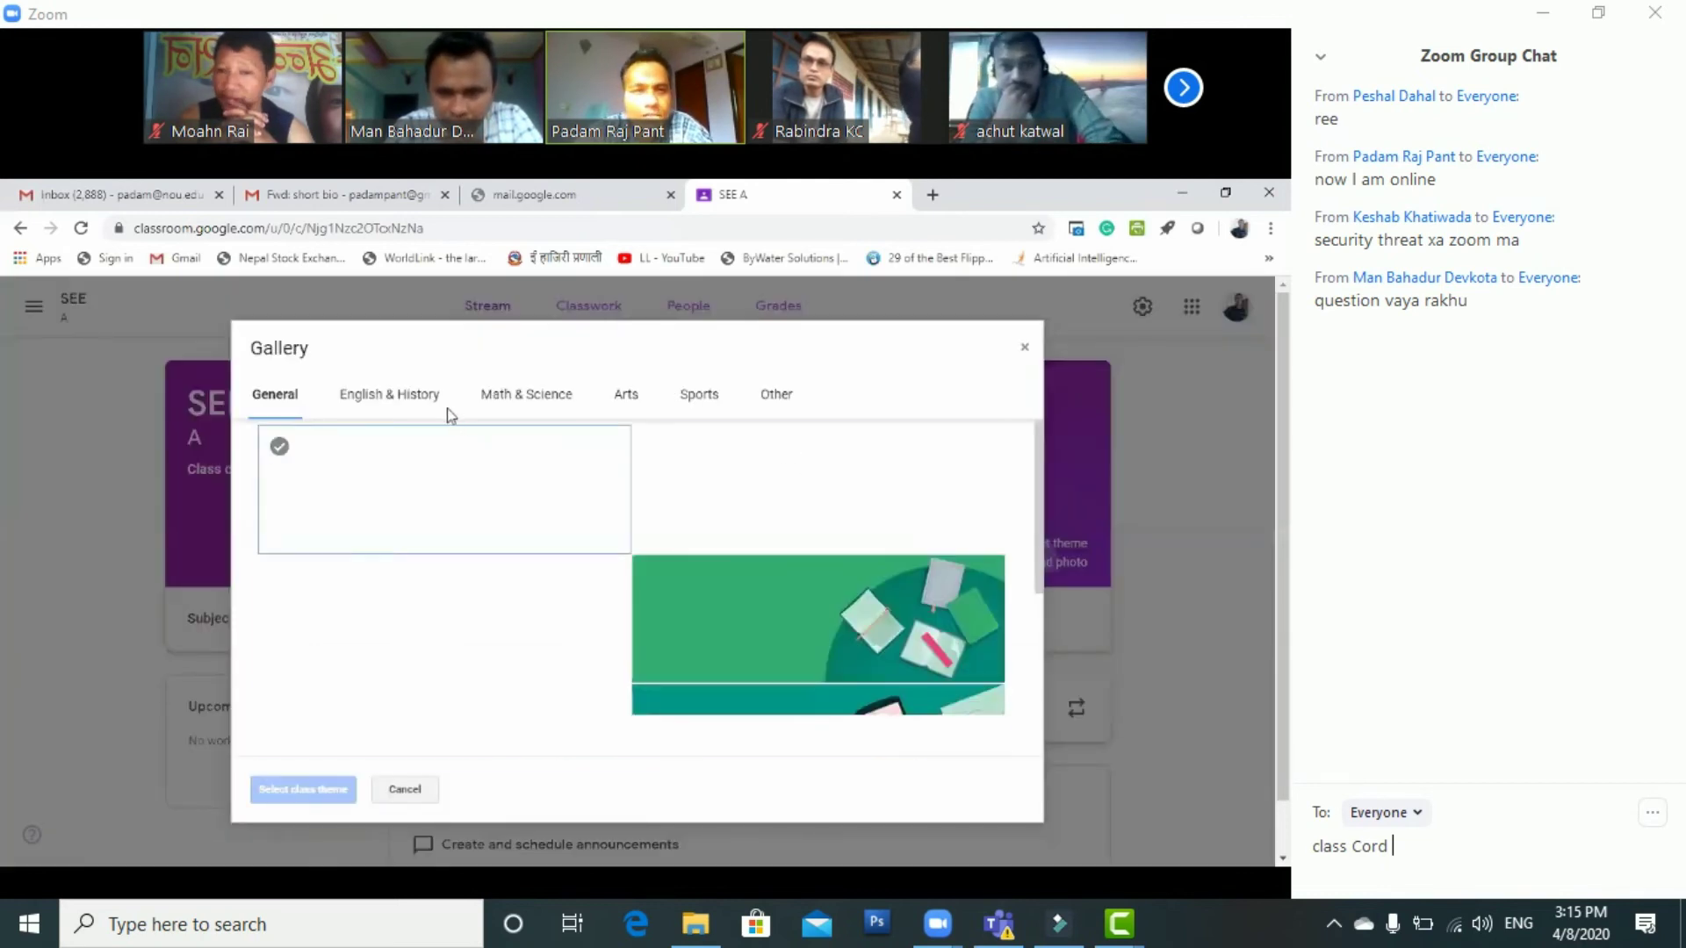
# Browse the English & History, Math & Science and Arts themes, cancel unchanged, and go to Classwork
pyautogui.click(435, 400)
pyautogui.click(531, 403)
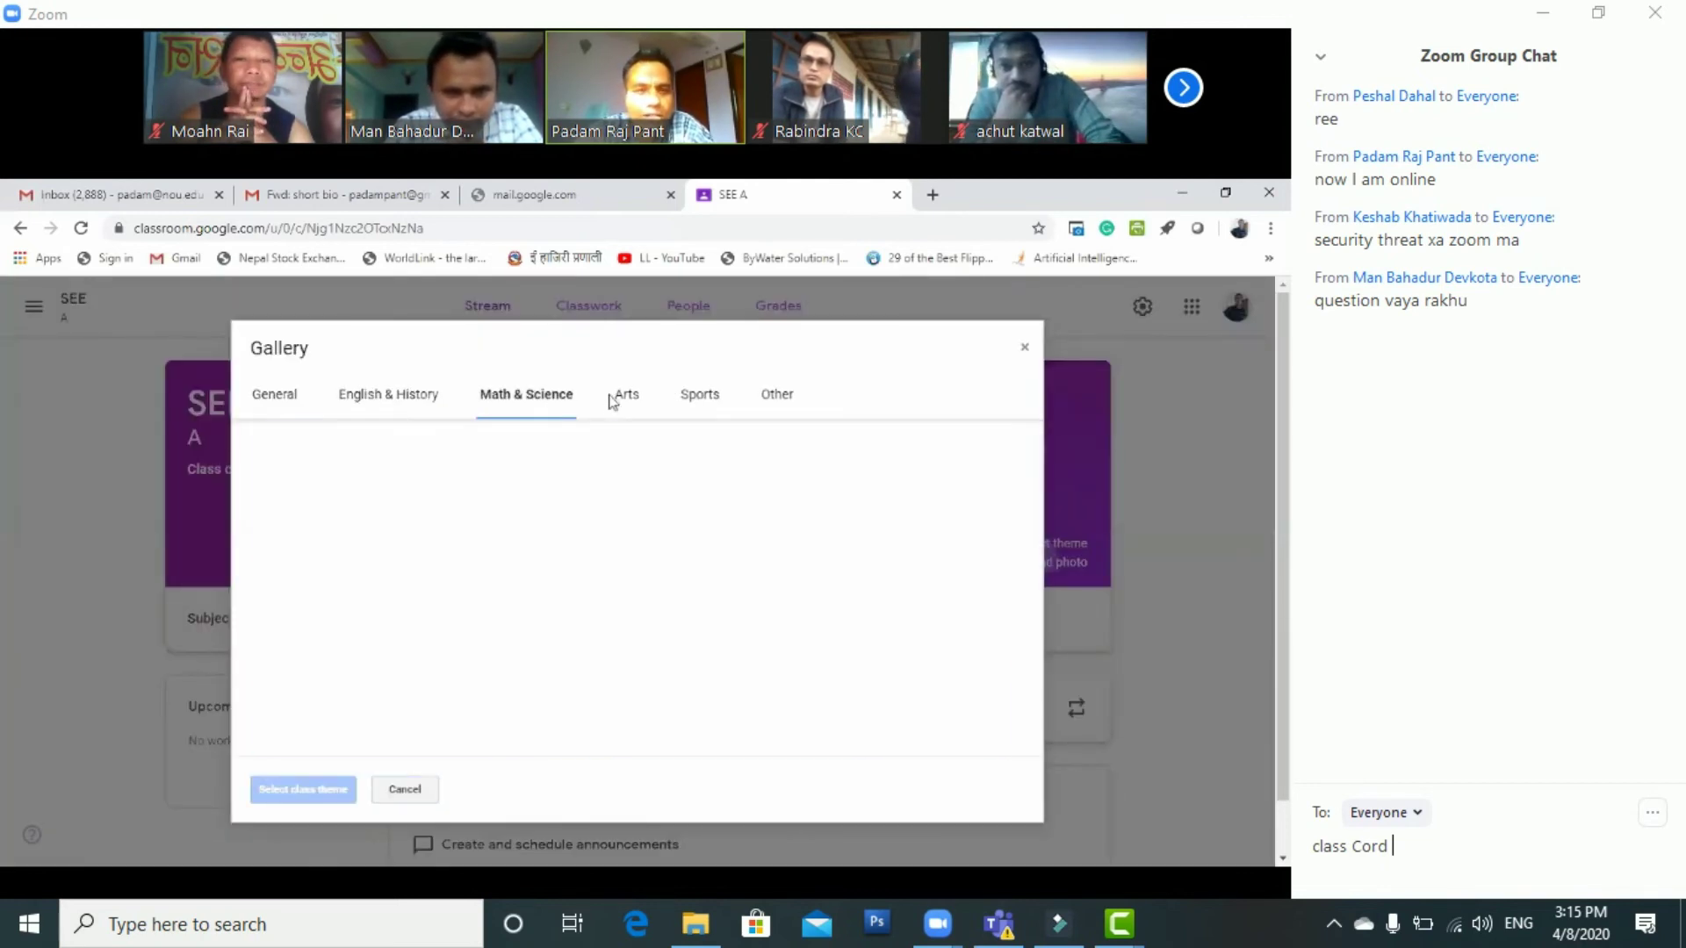
pyautogui.click(619, 402)
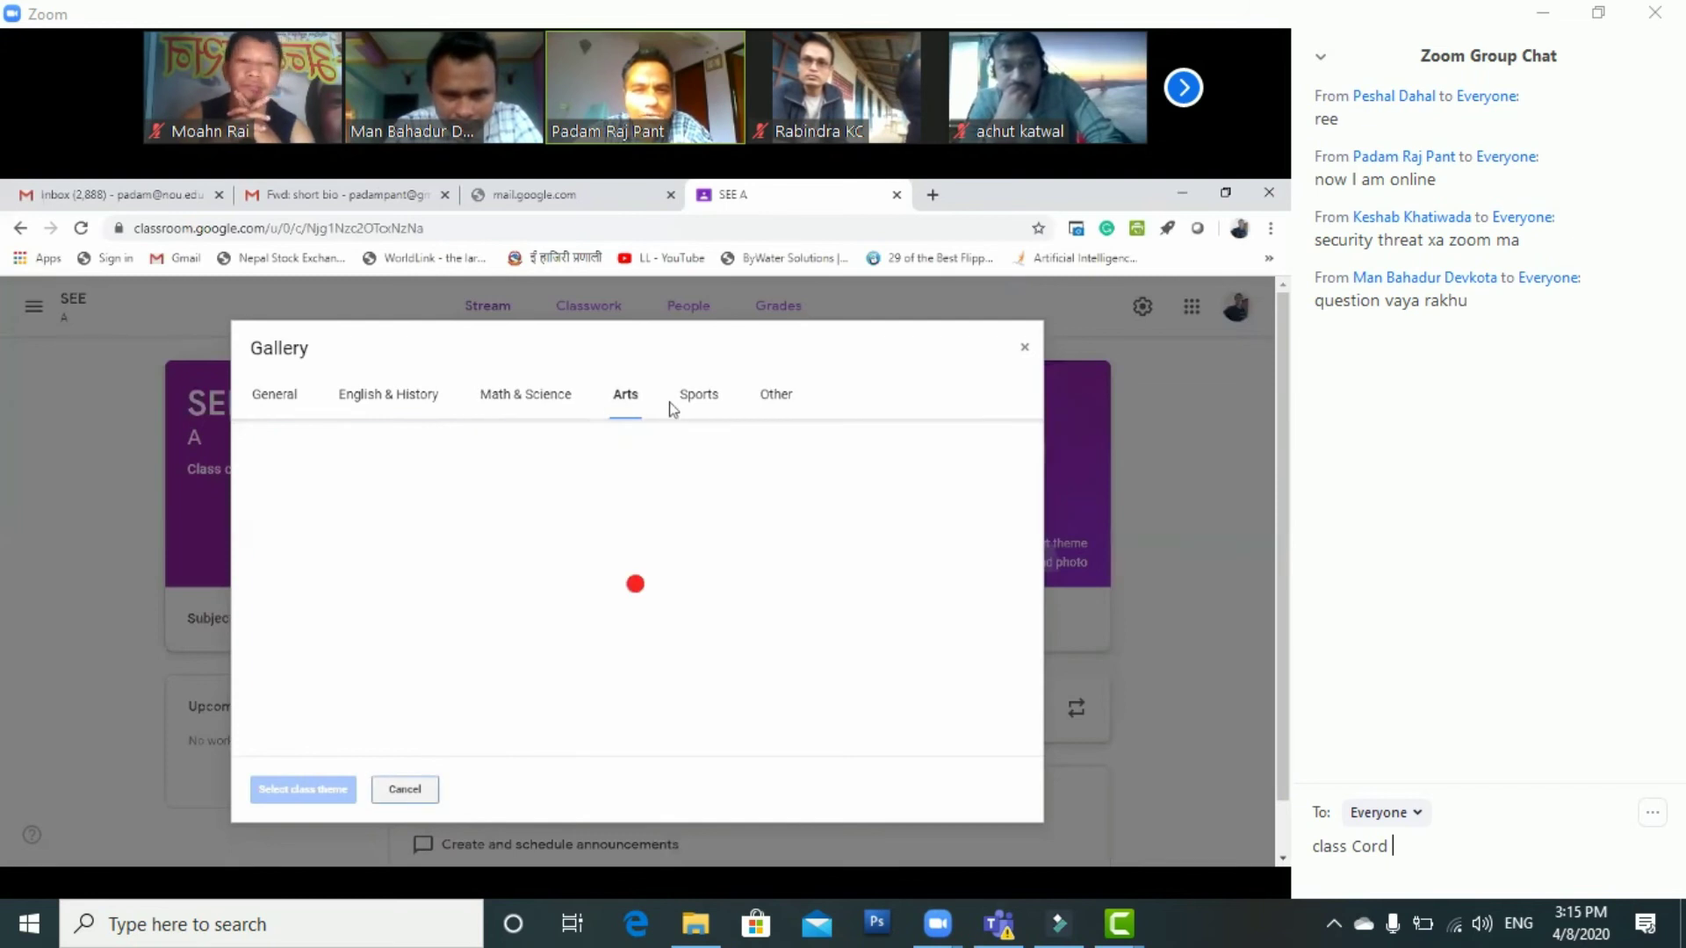
pyautogui.click(1024, 348)
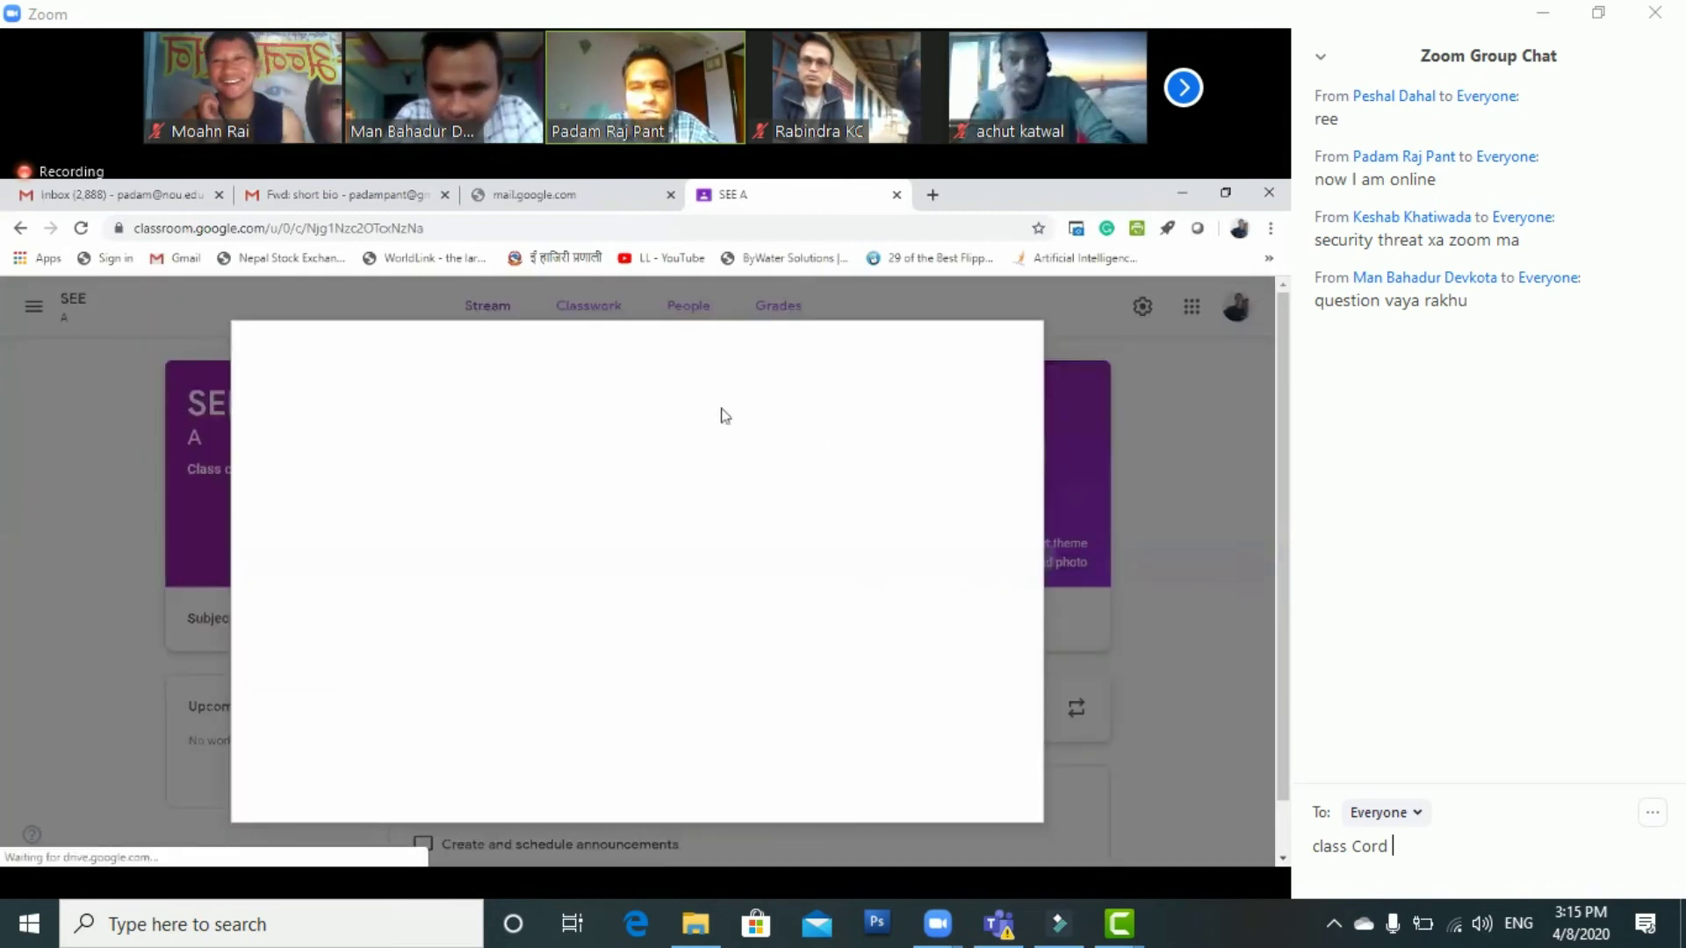
pyautogui.press('Escape')
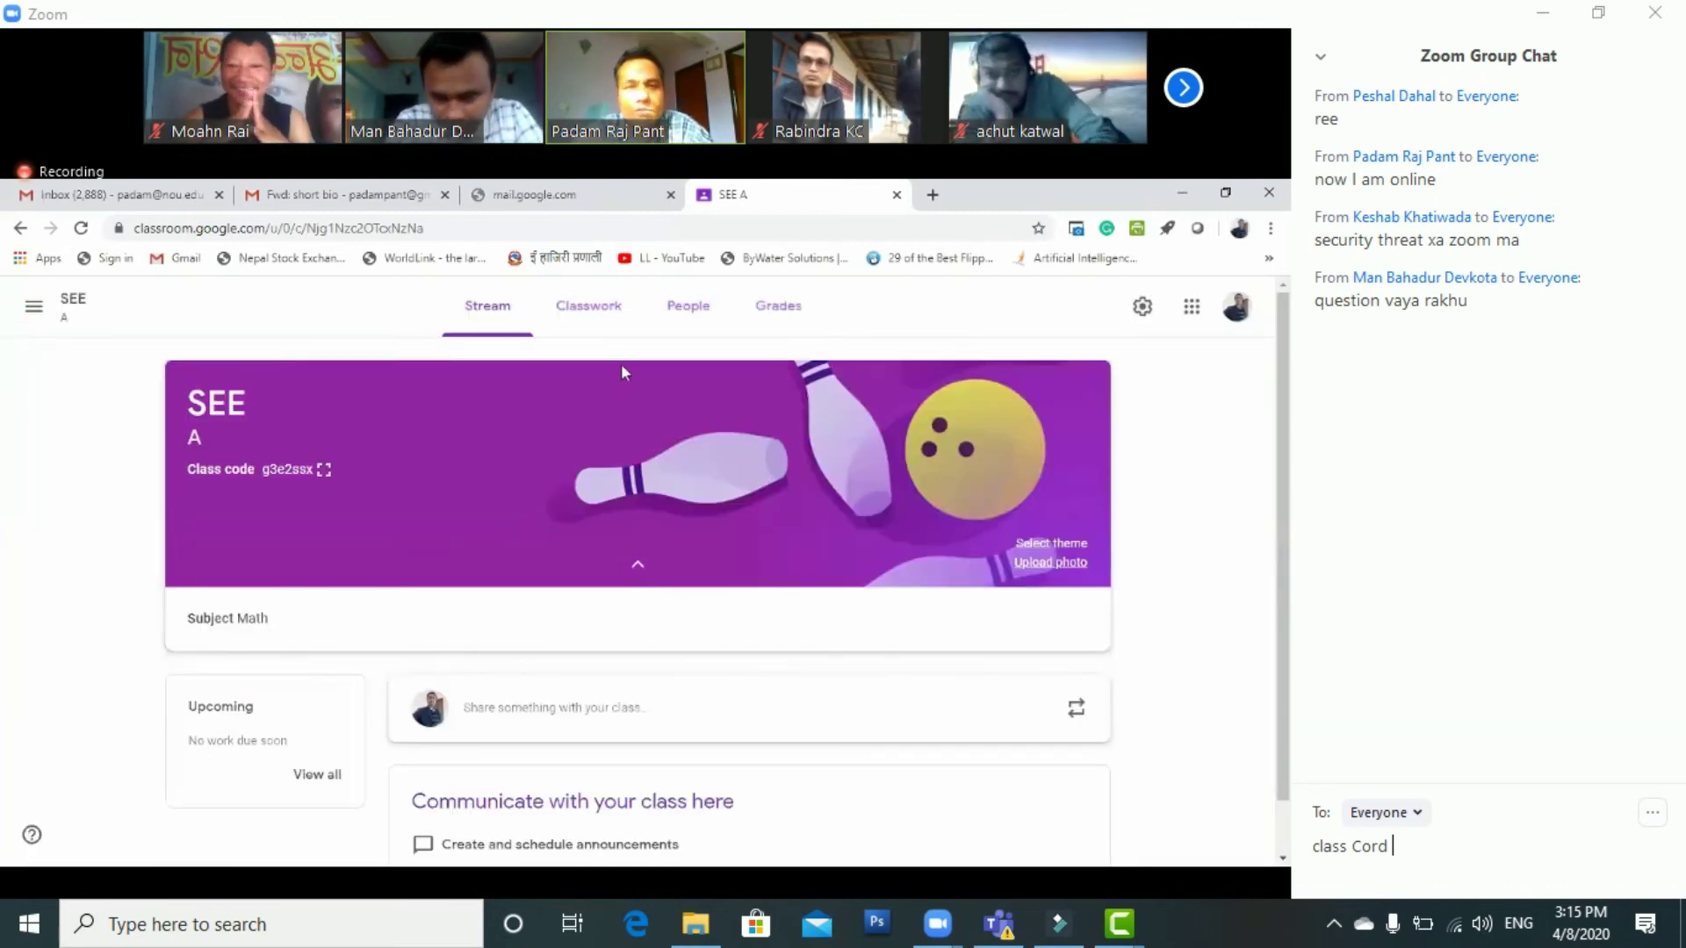
pyautogui.click(594, 309)
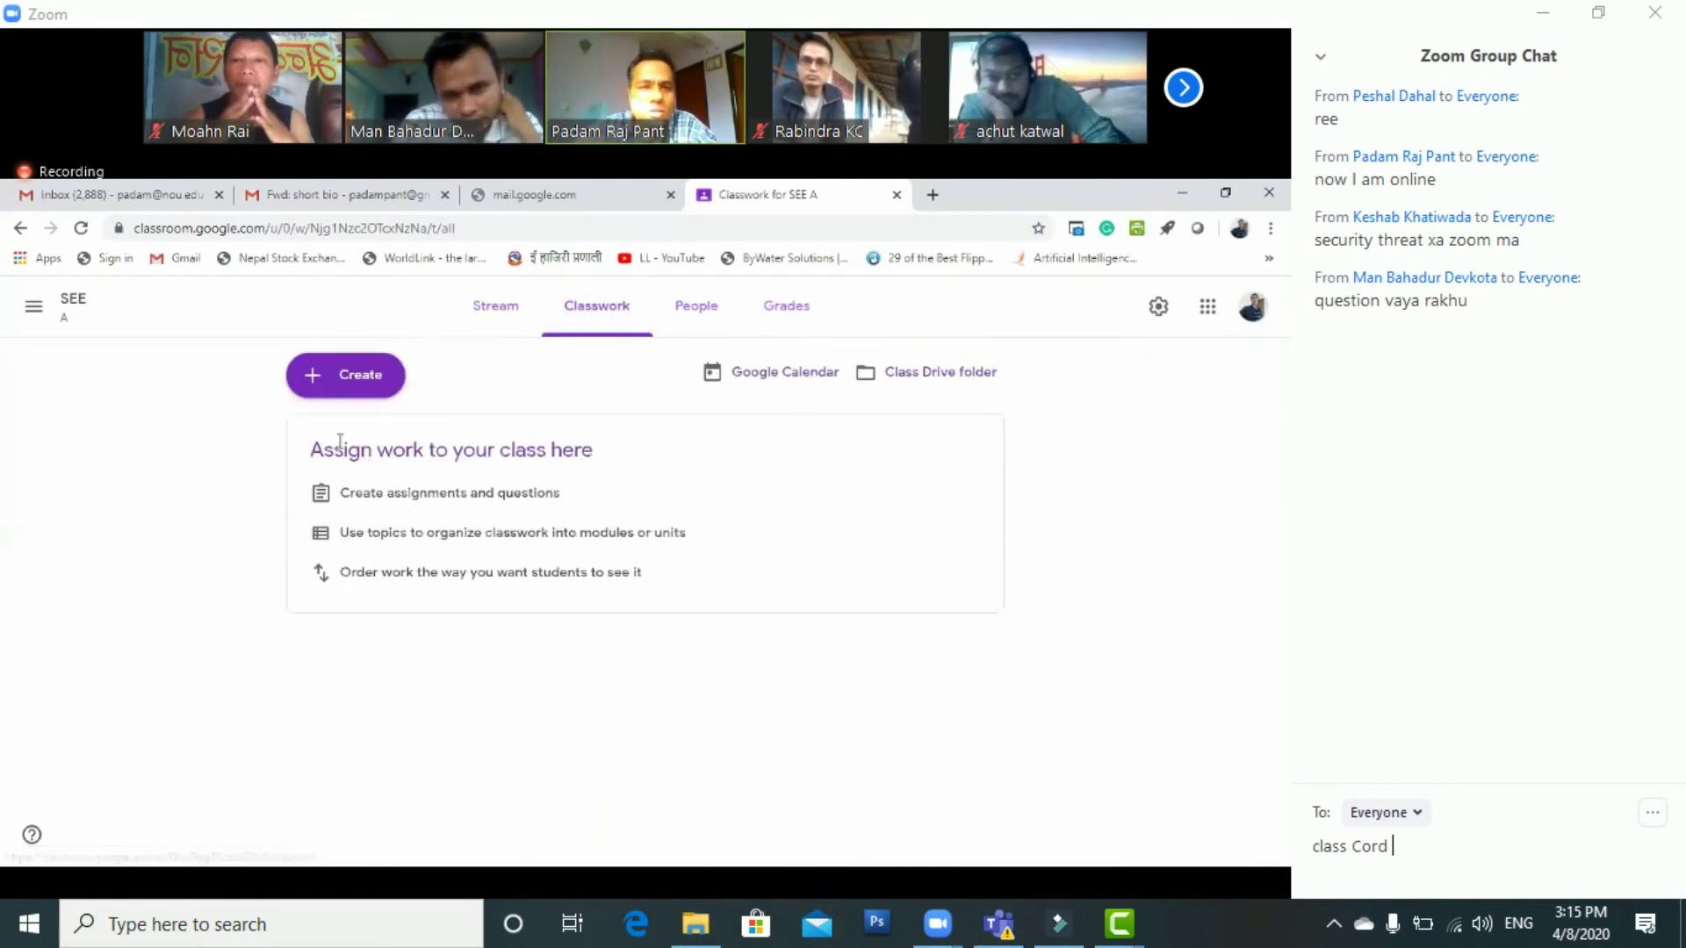
# Create a new material titled 'PowerPoint', correcting 'Powerpoi' via the spelling suggestion
pyautogui.click(316, 378)
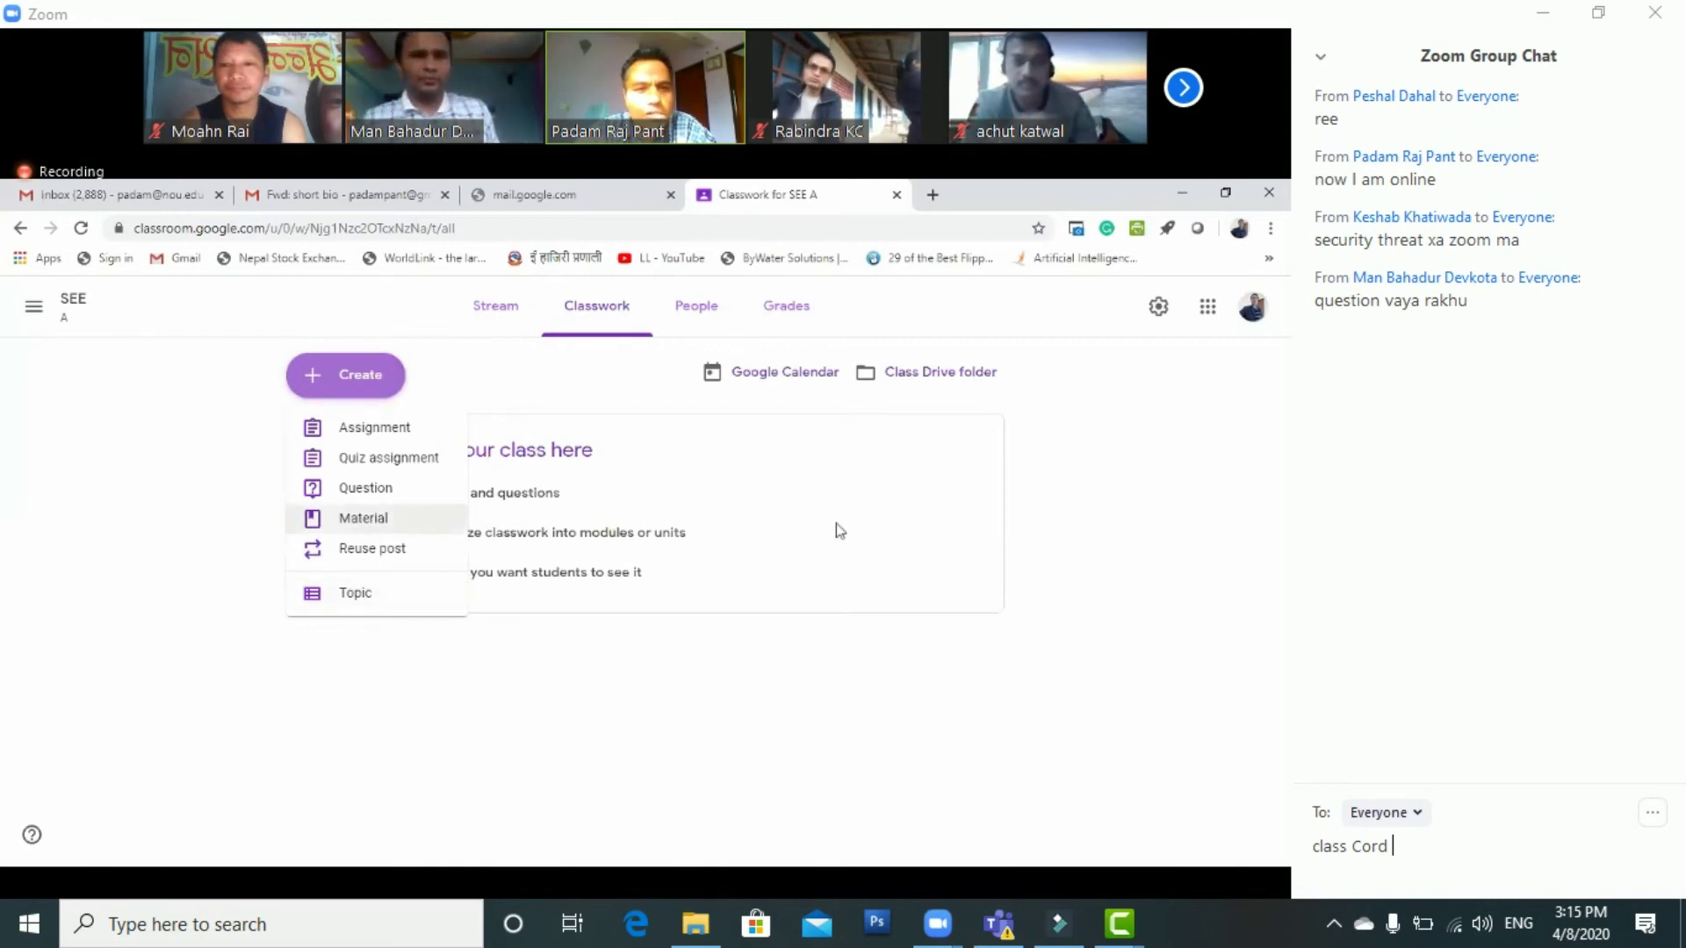
pyautogui.press('Return')
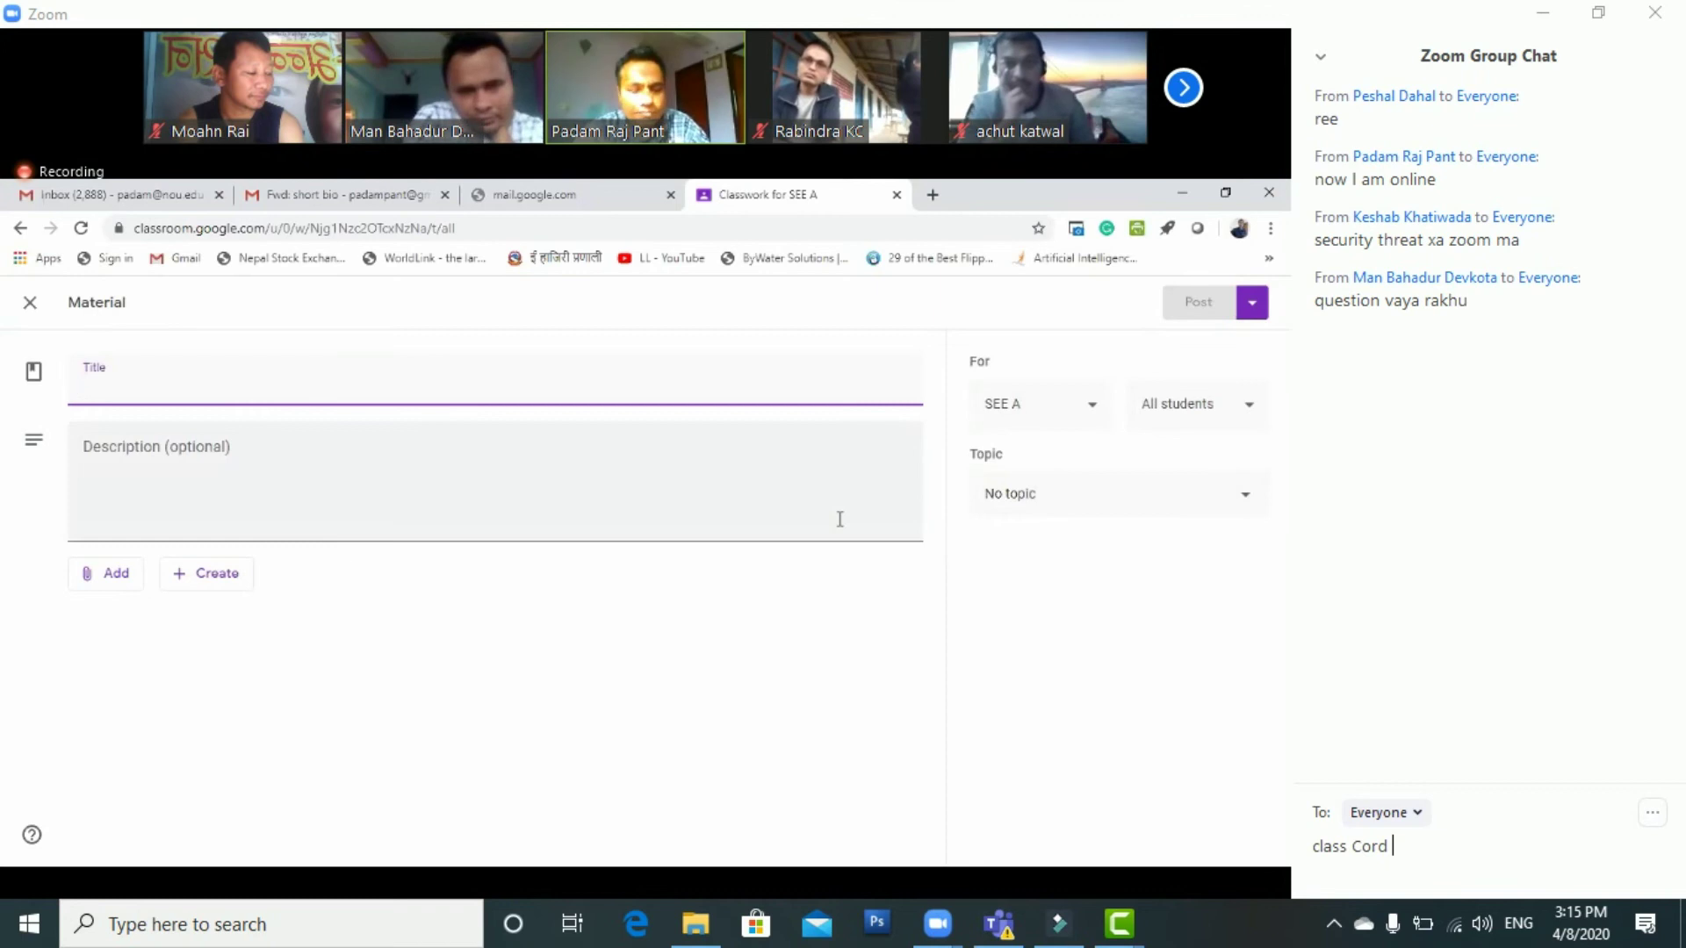
pyautogui.write('Powerpoint')
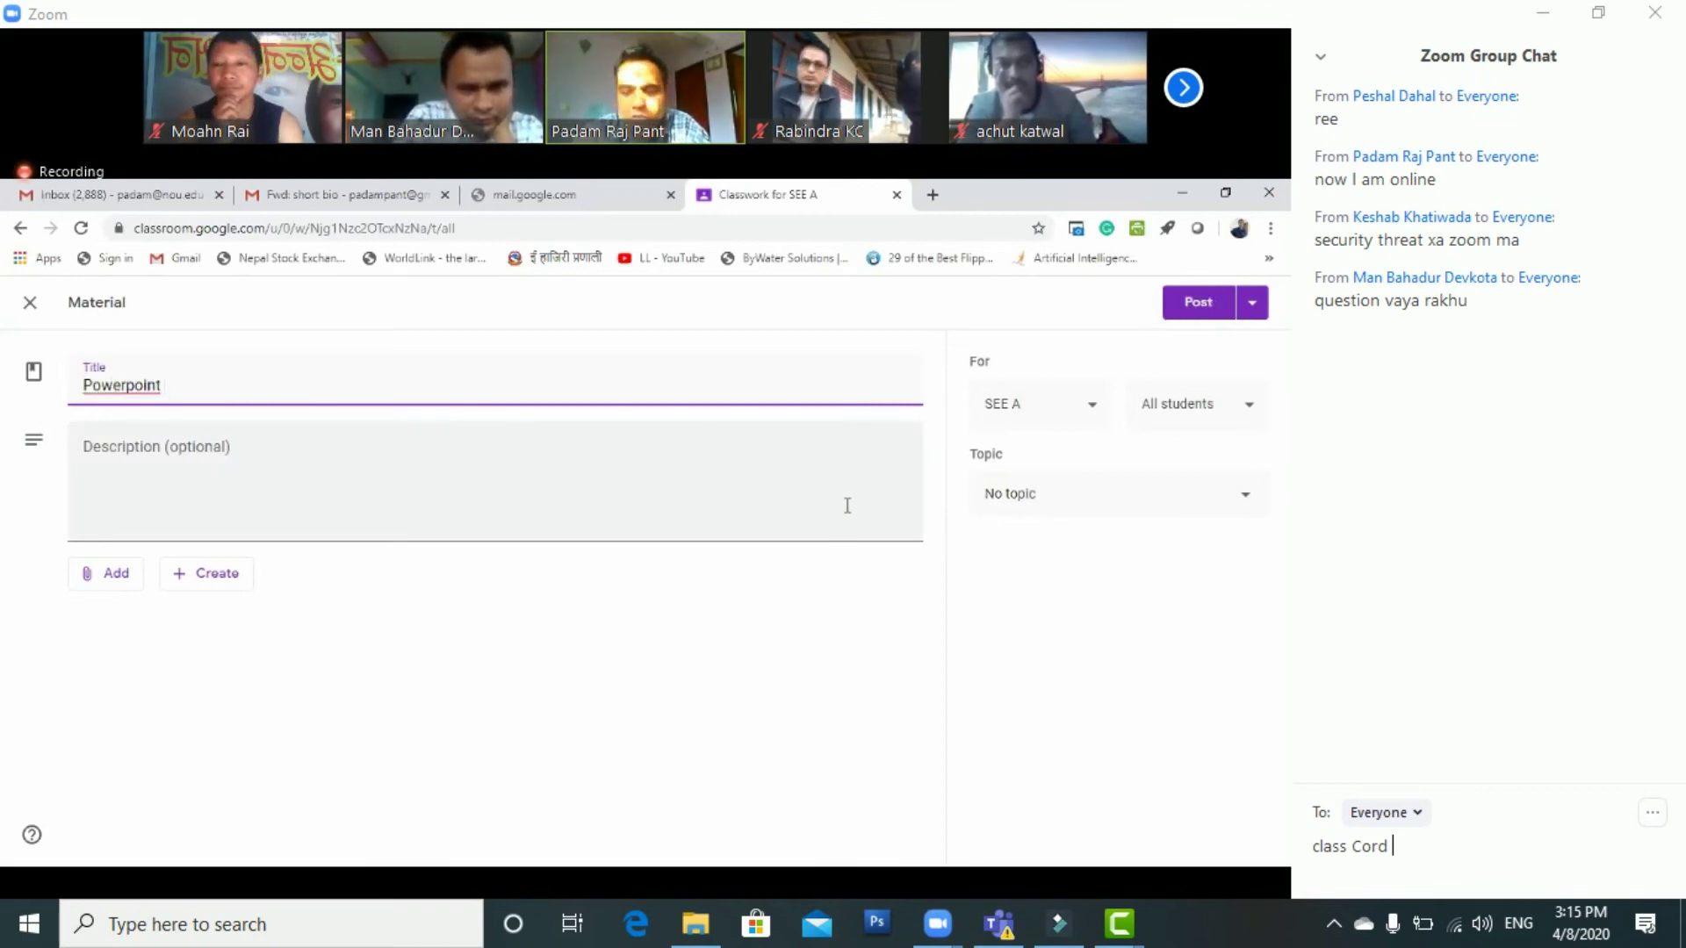
pyautogui.rightClick(144, 385)
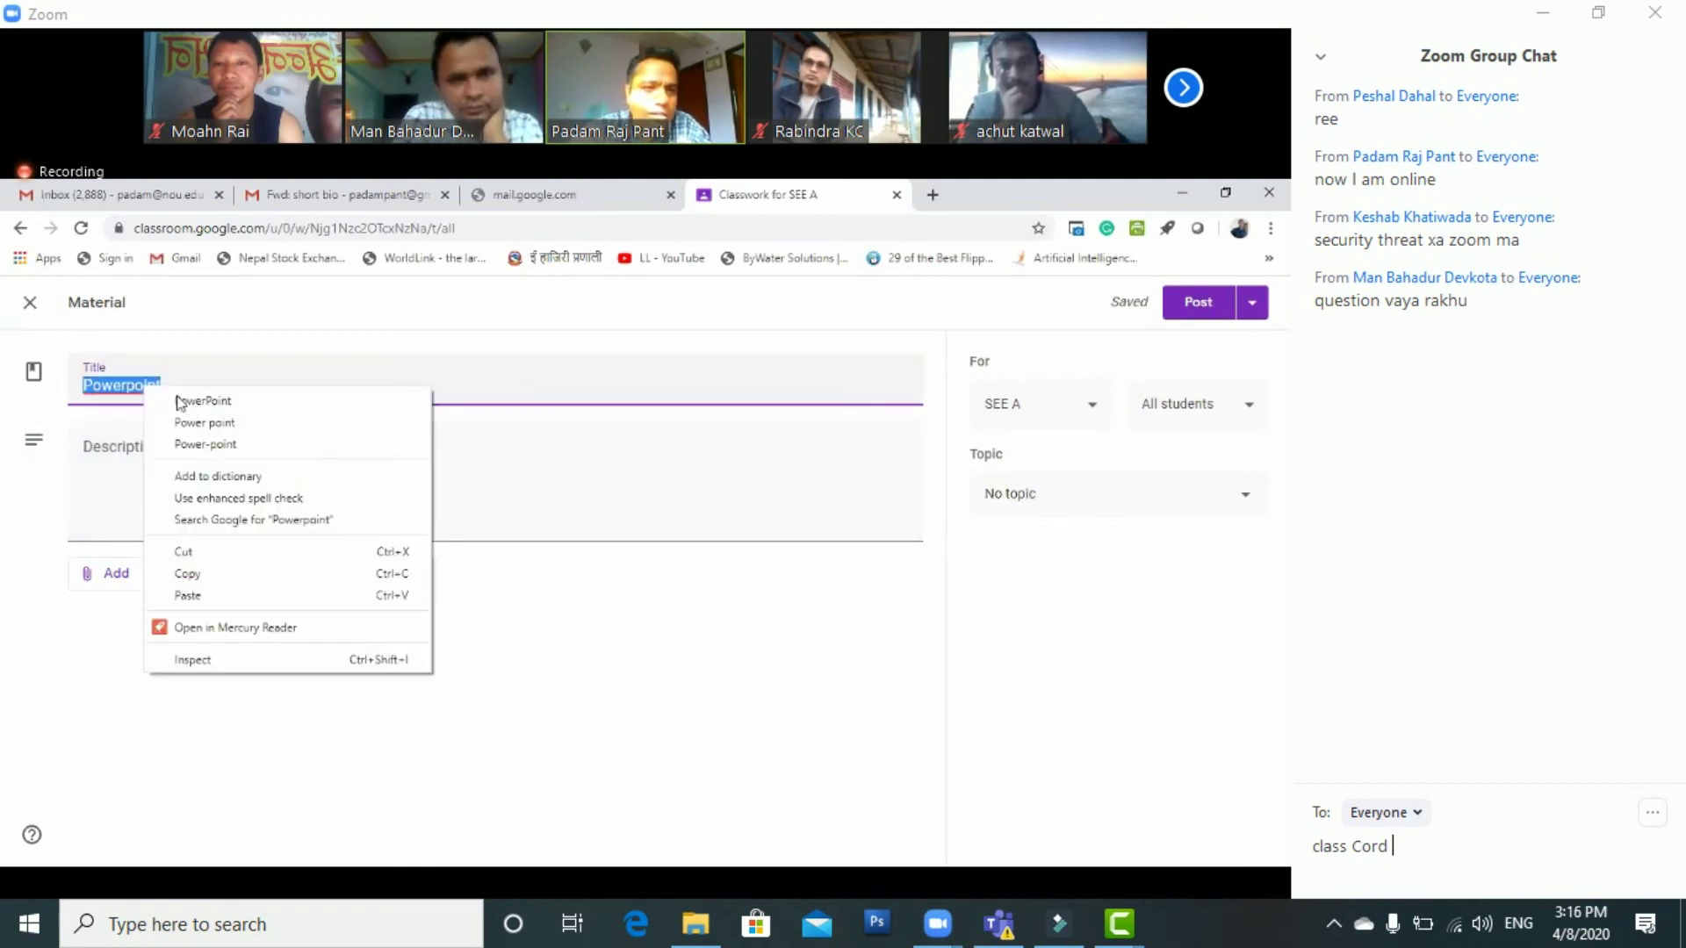
pyautogui.click(222, 400)
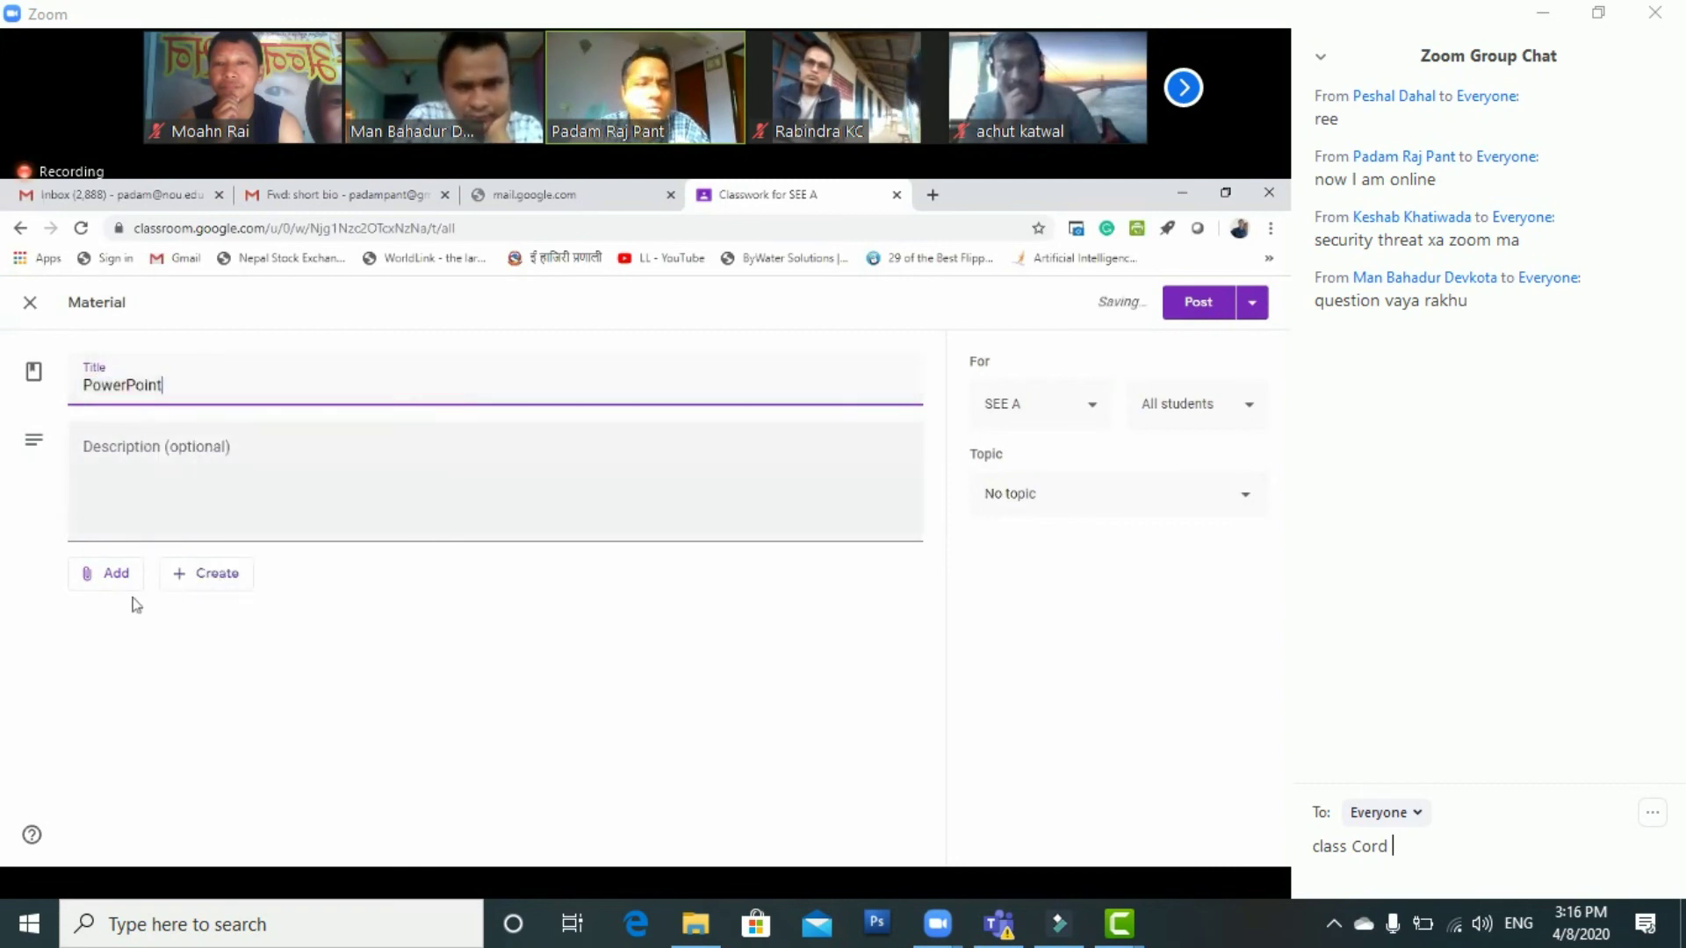
pyautogui.click(112, 575)
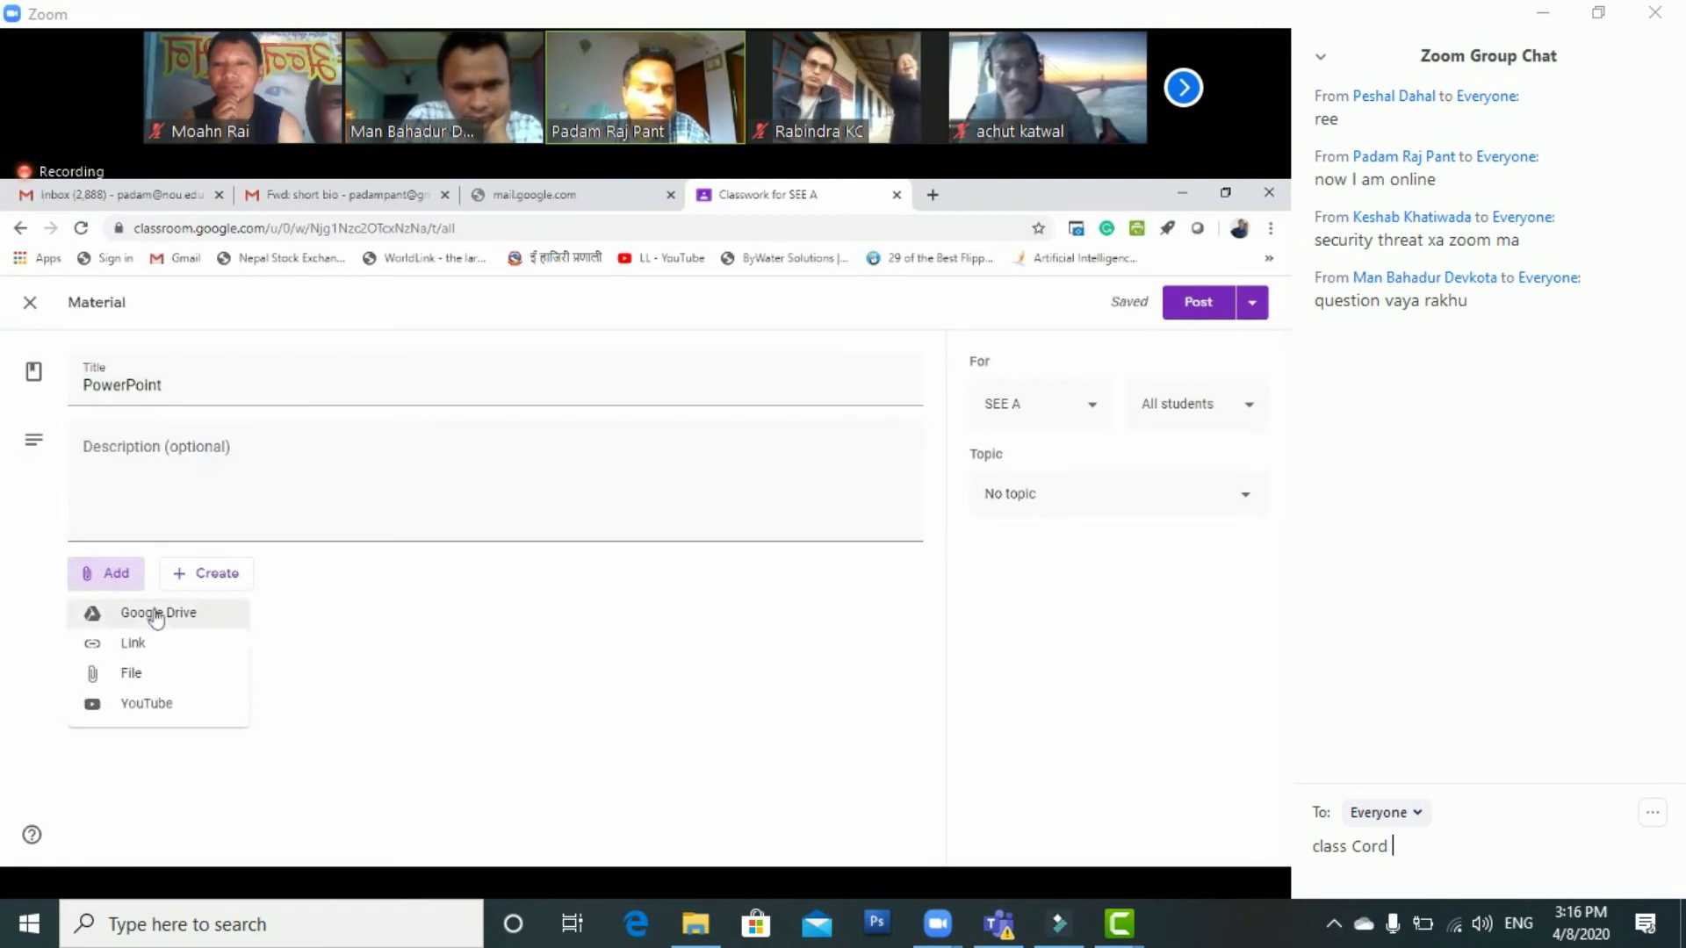
# Open Gmail in a new tab, close Google Drive, and return to the material to attach a file
pyautogui.click(934, 209)
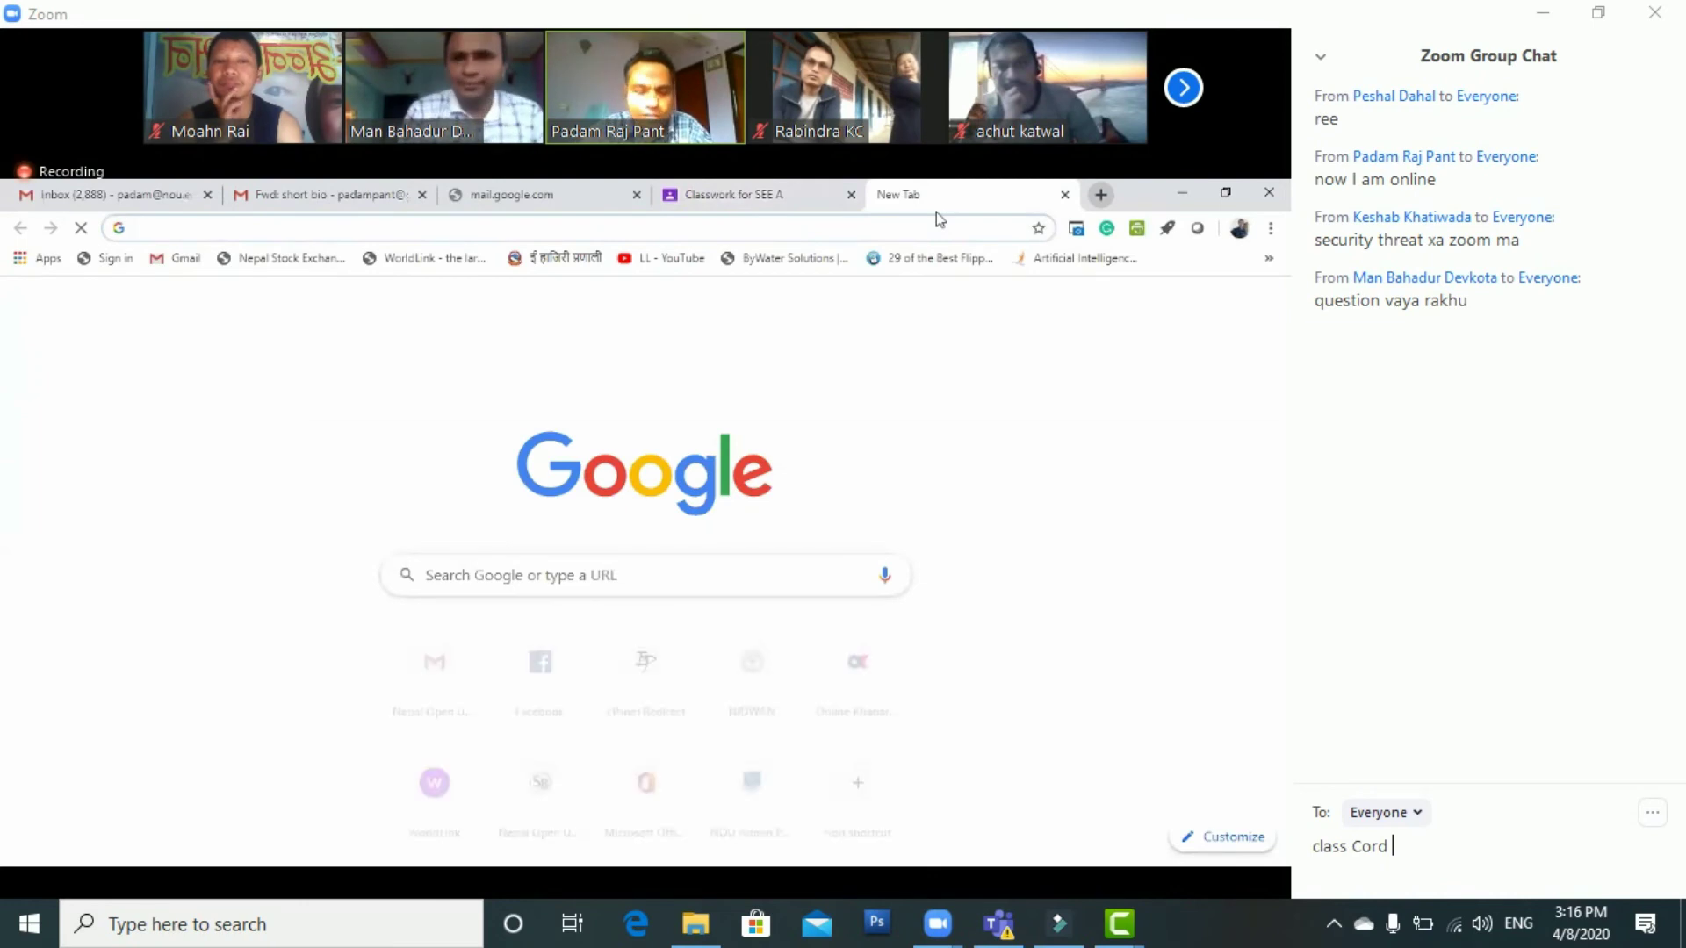
pyautogui.write('gm')
pyautogui.press('Return')
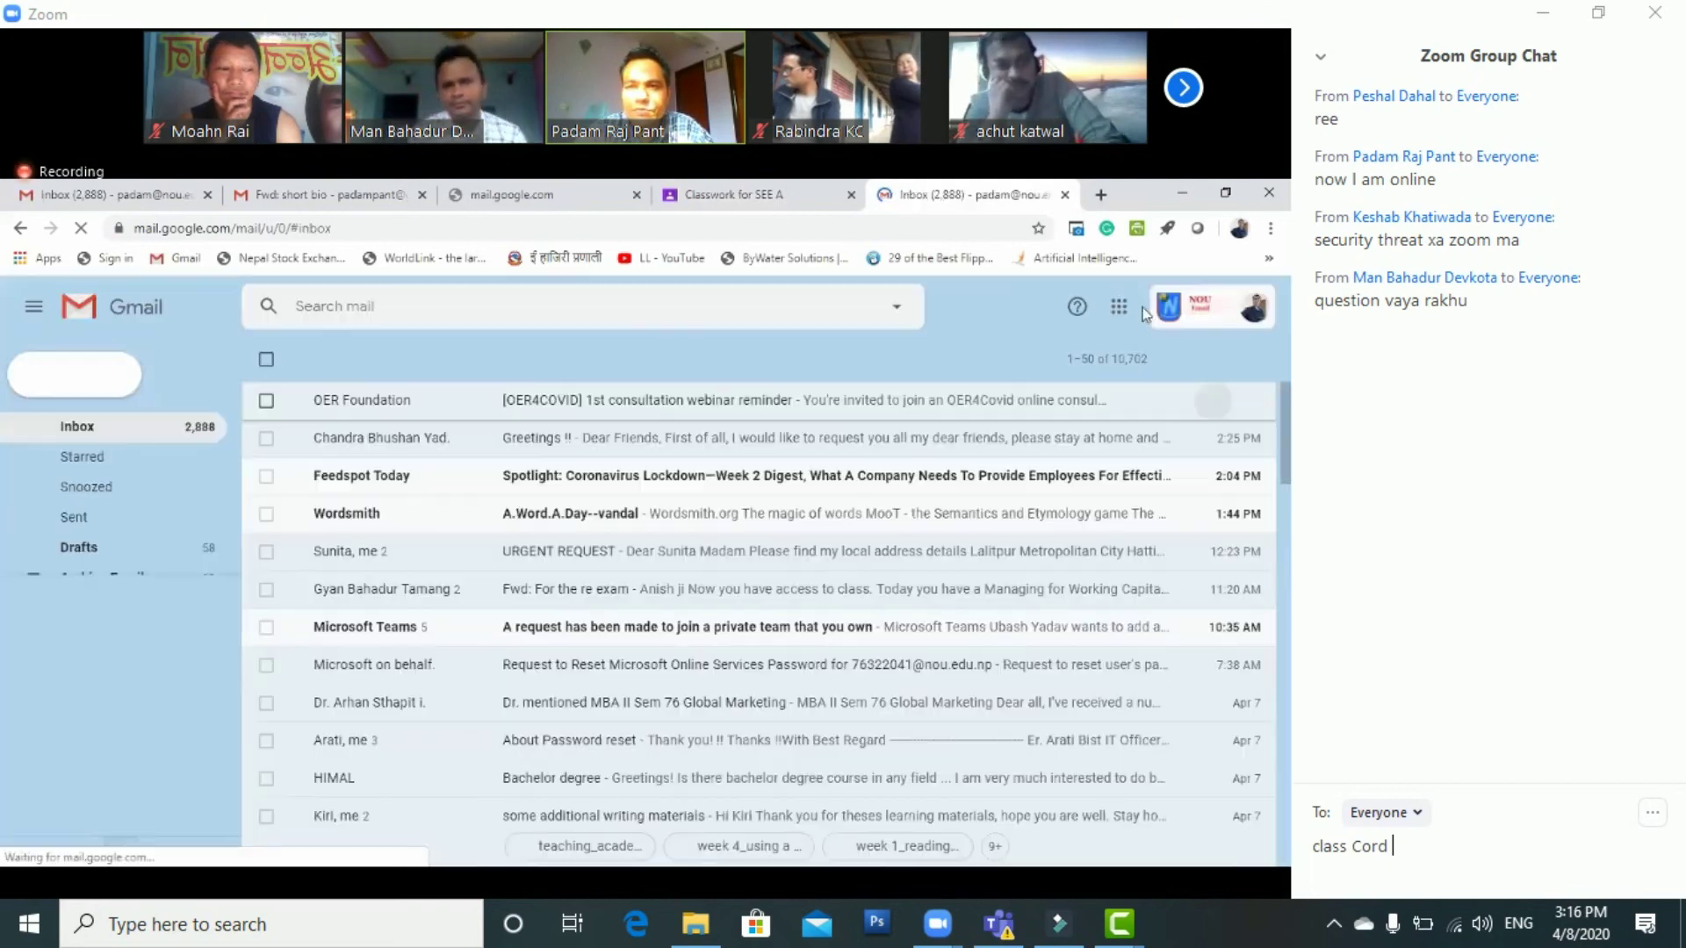
pyautogui.click(1118, 309)
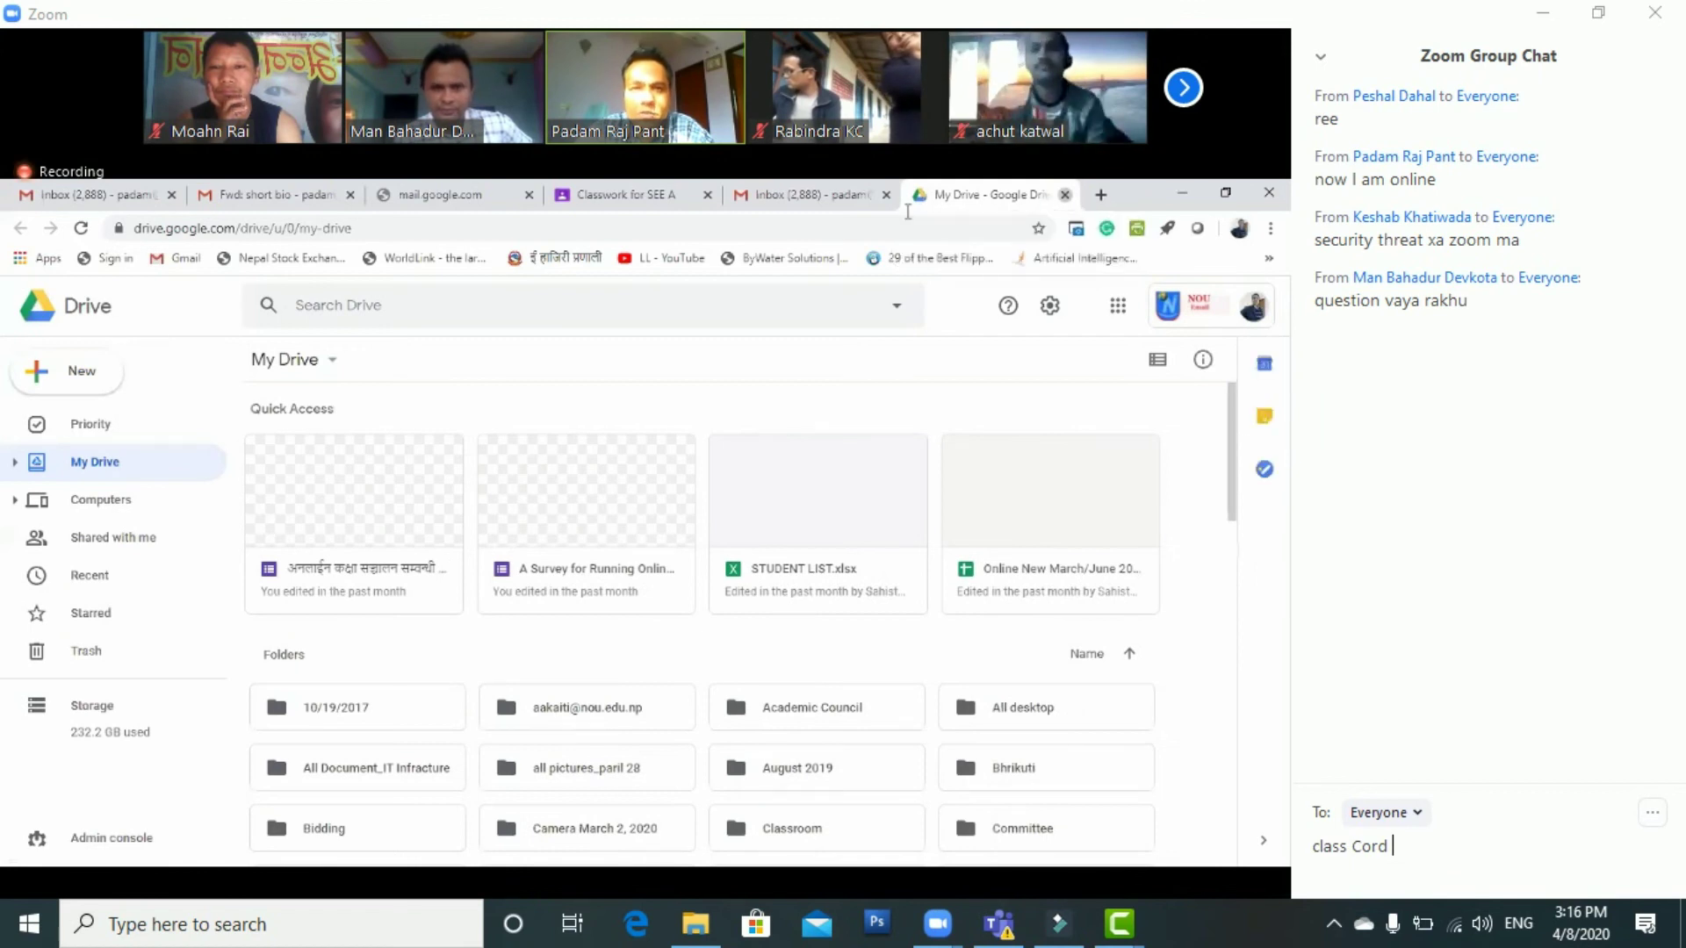
pyautogui.hotkey('ctrl', 'w')
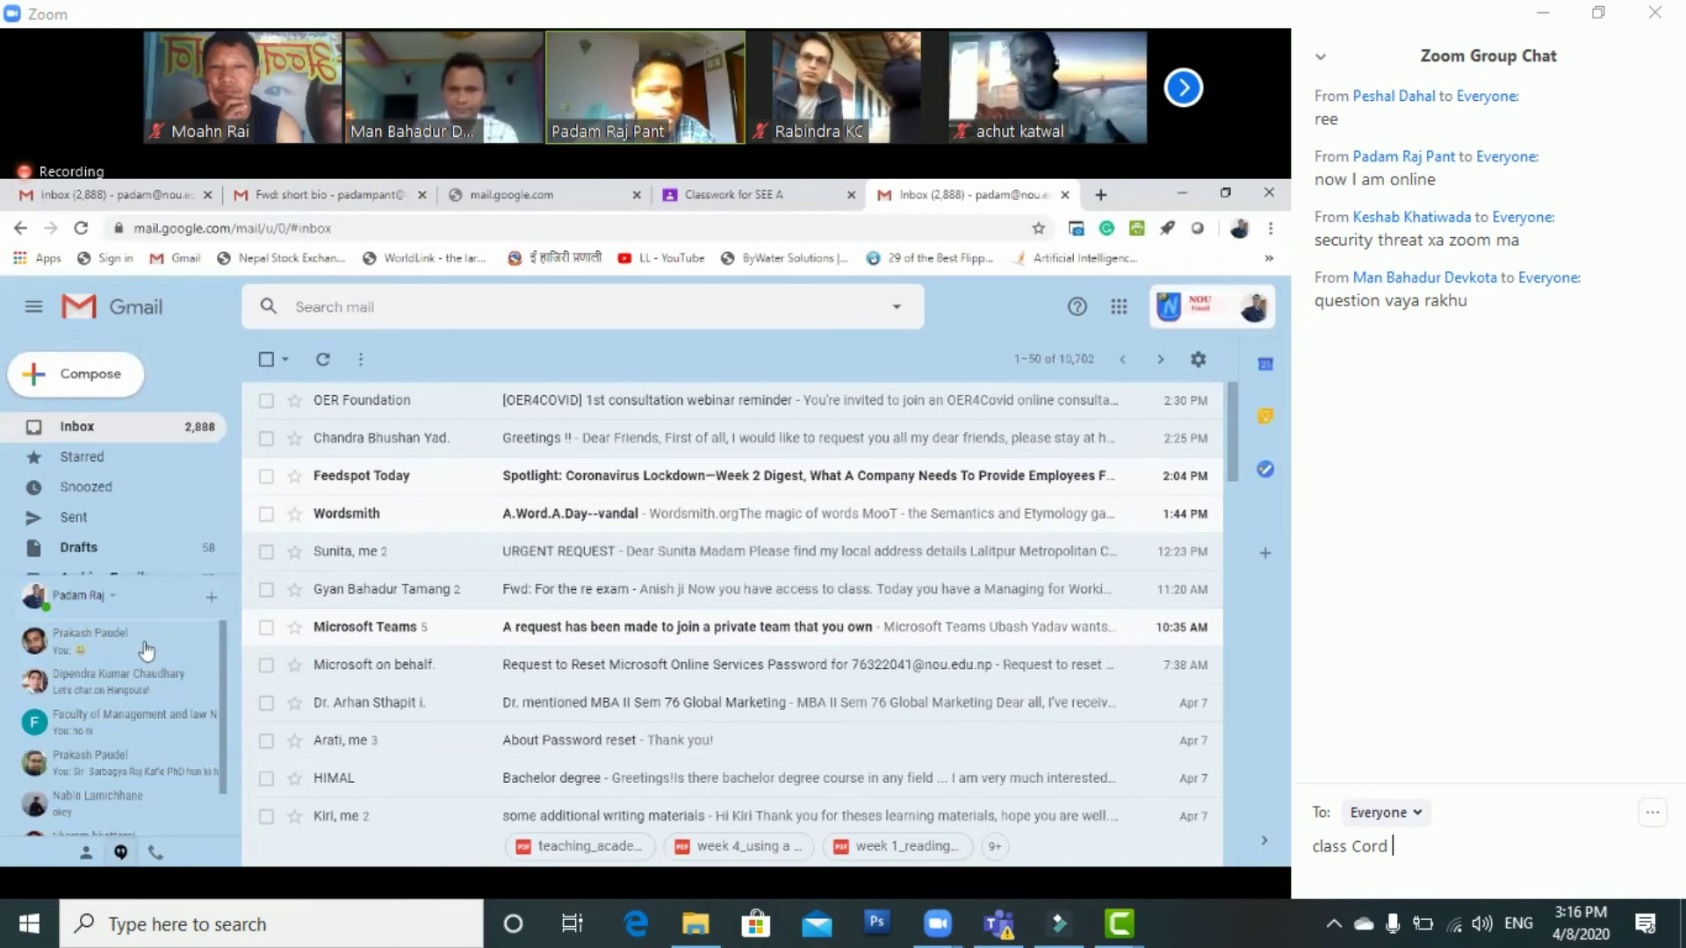
pyautogui.hotkey('ctrl', 'shift', 'Tab')
pyautogui.click(81, 672)
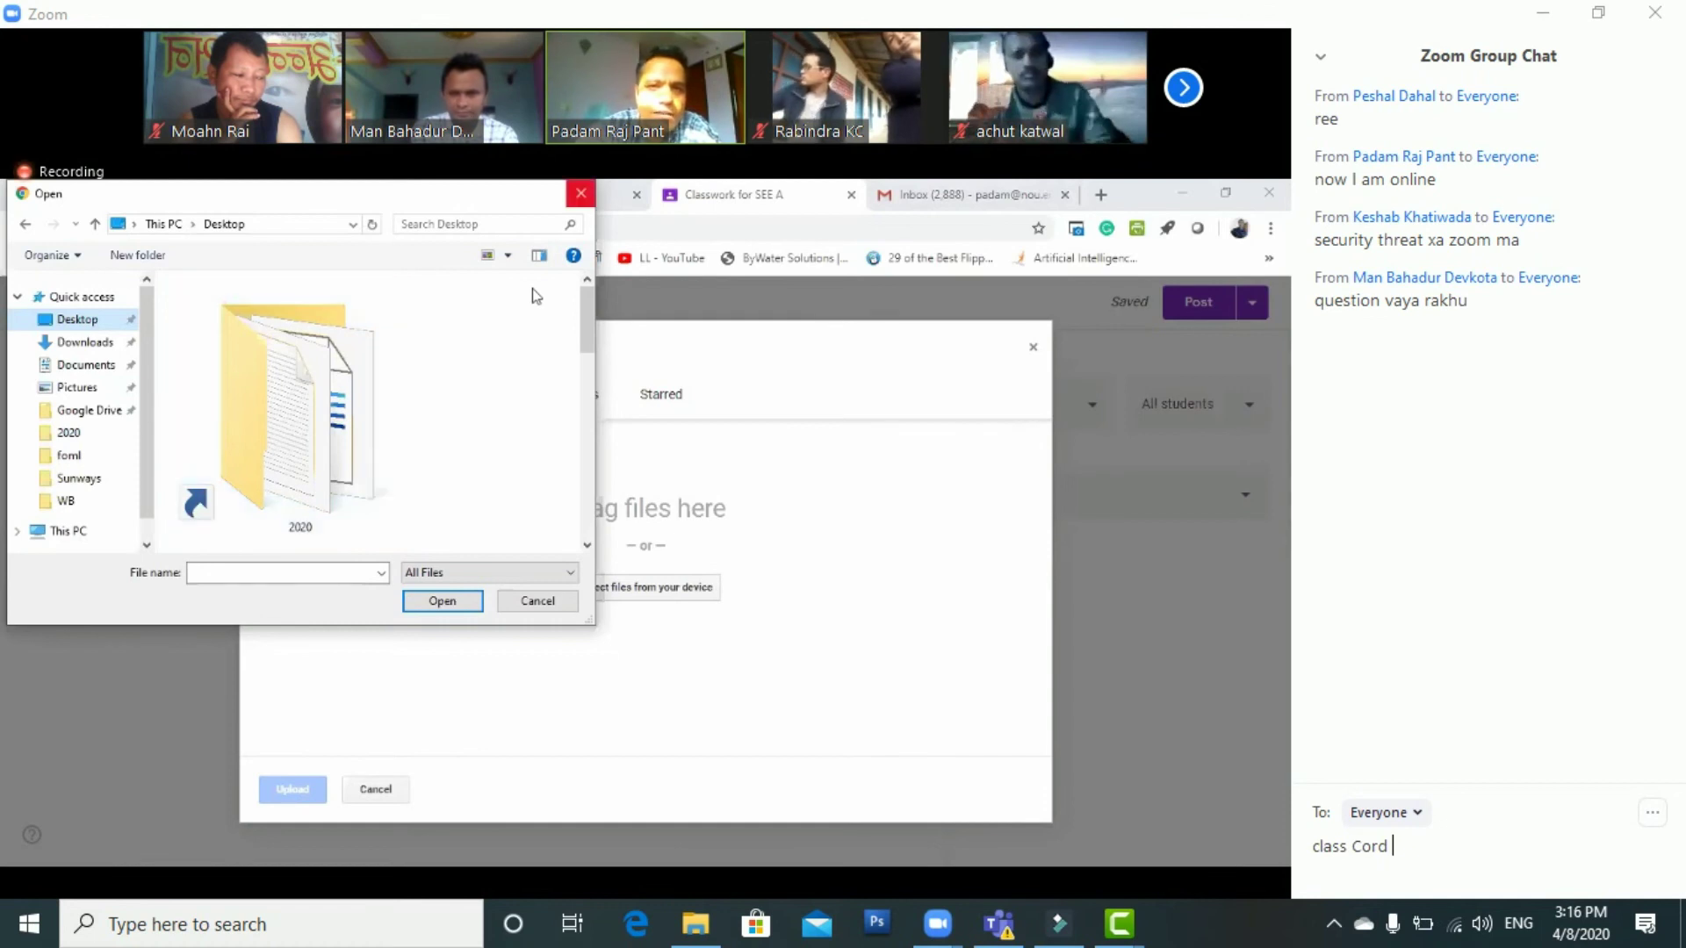
# Upload word.docx from the computer's 2020 folder through the Drive Upload tab
pyautogui.press('Escape')
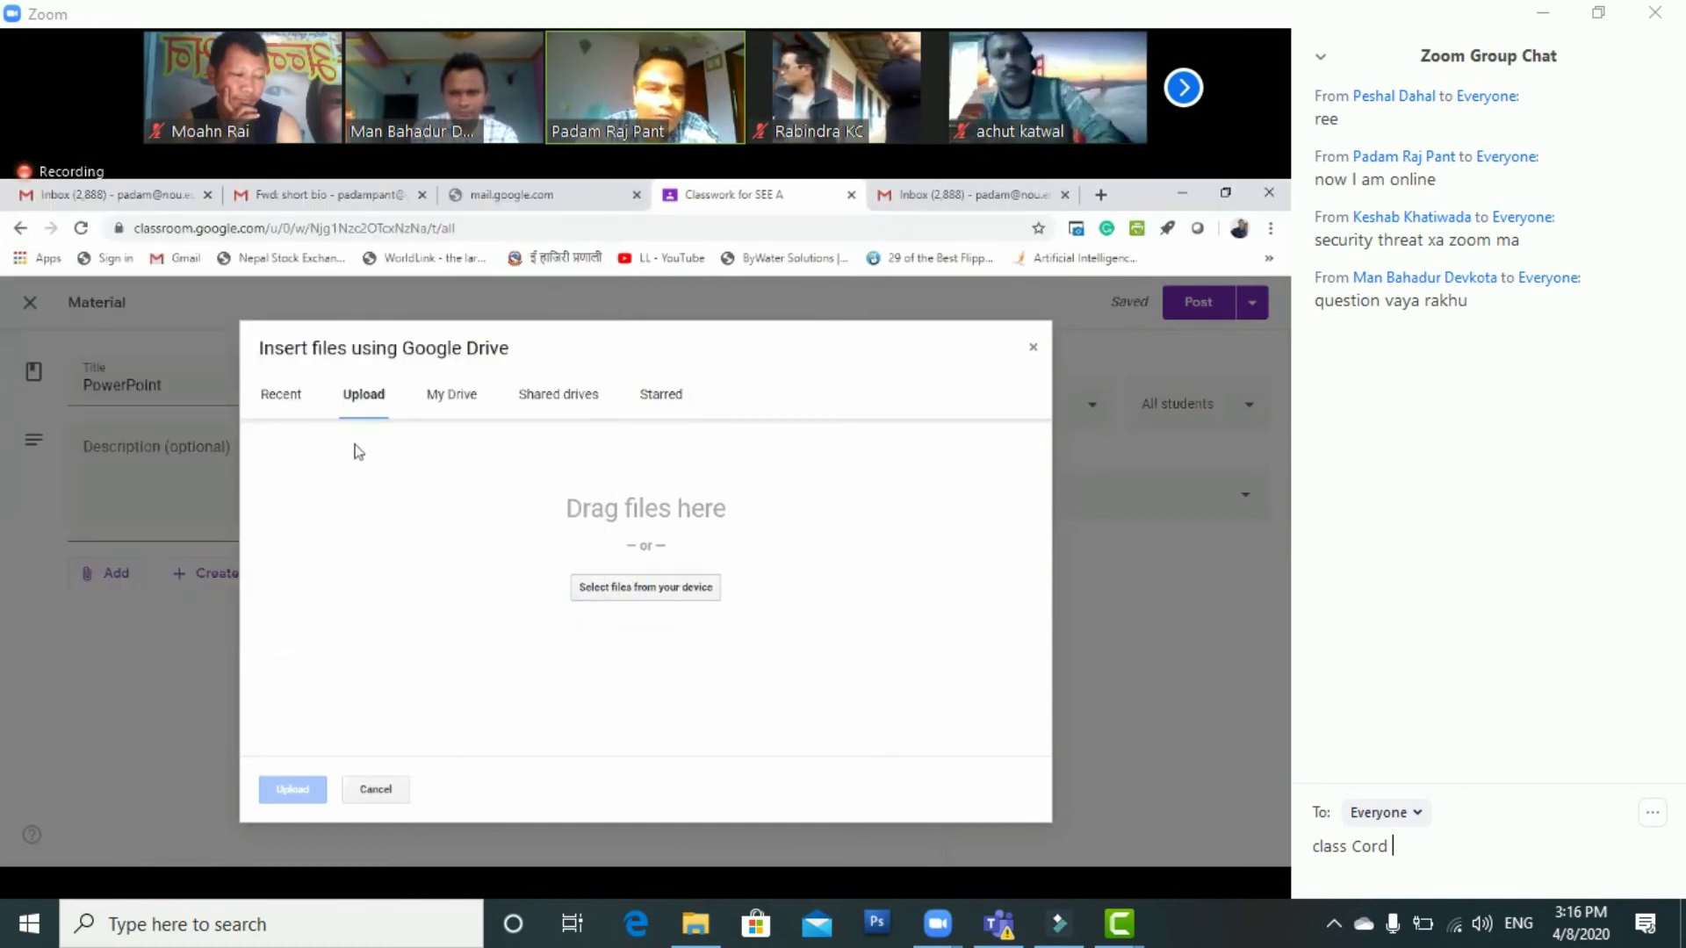
pyautogui.click(359, 452)
pyautogui.click(426, 434)
pyautogui.moveTo(587, 329); pyautogui.dragTo(569, 525)
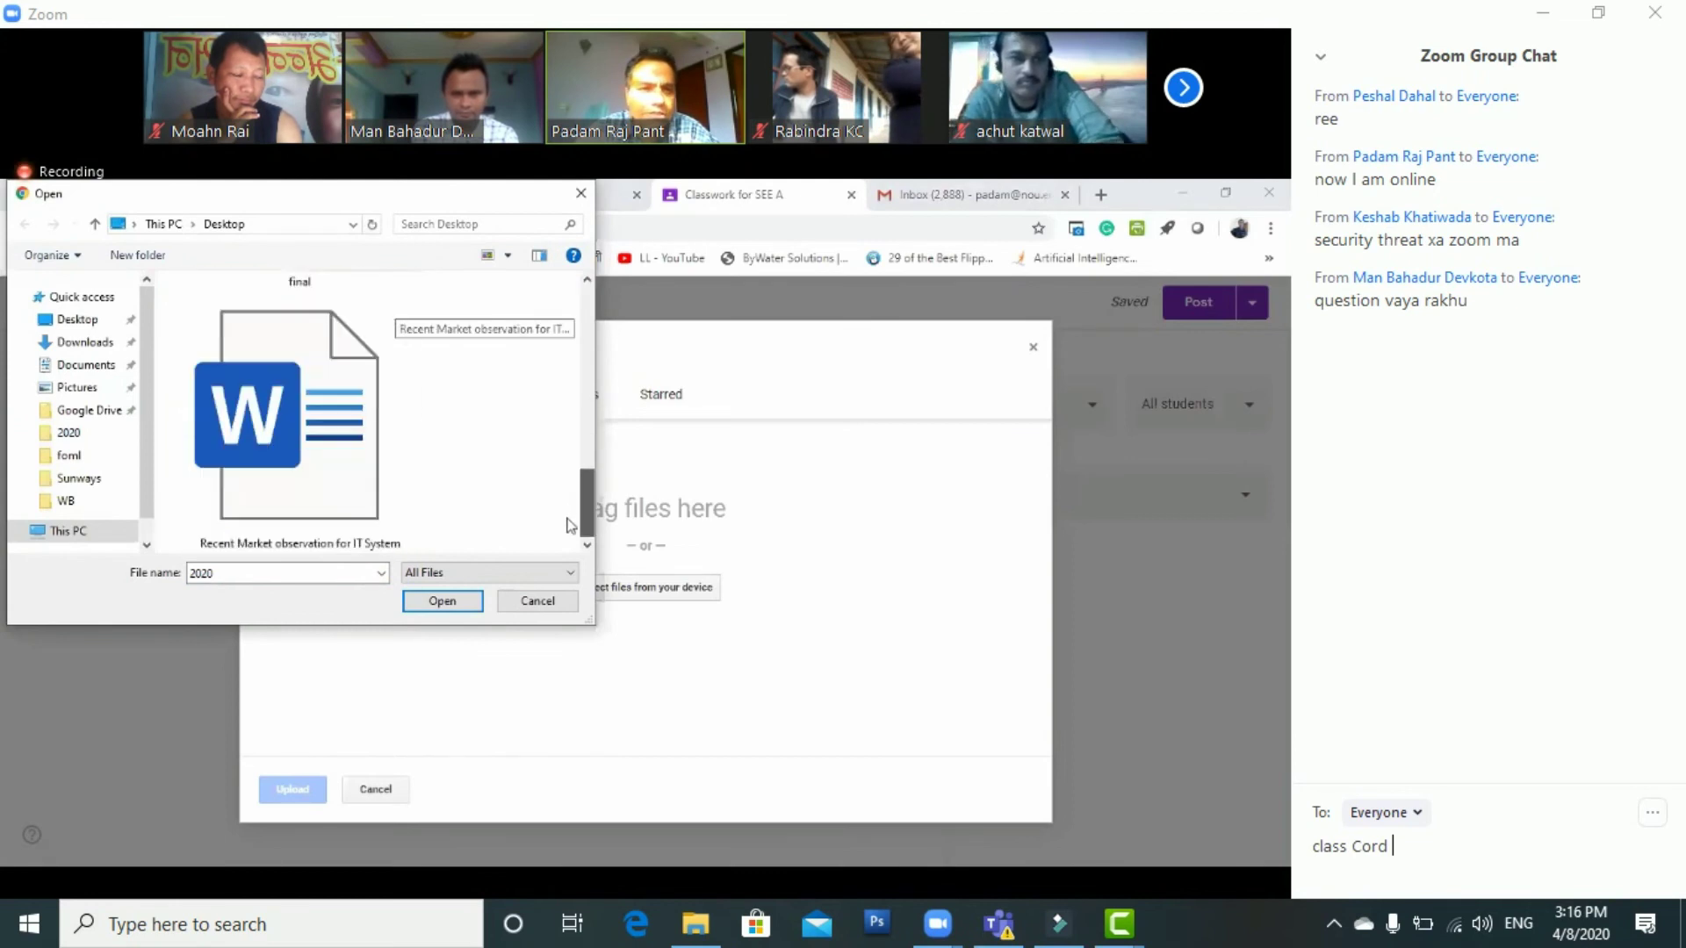
pyautogui.scroll(5, 569, 527)
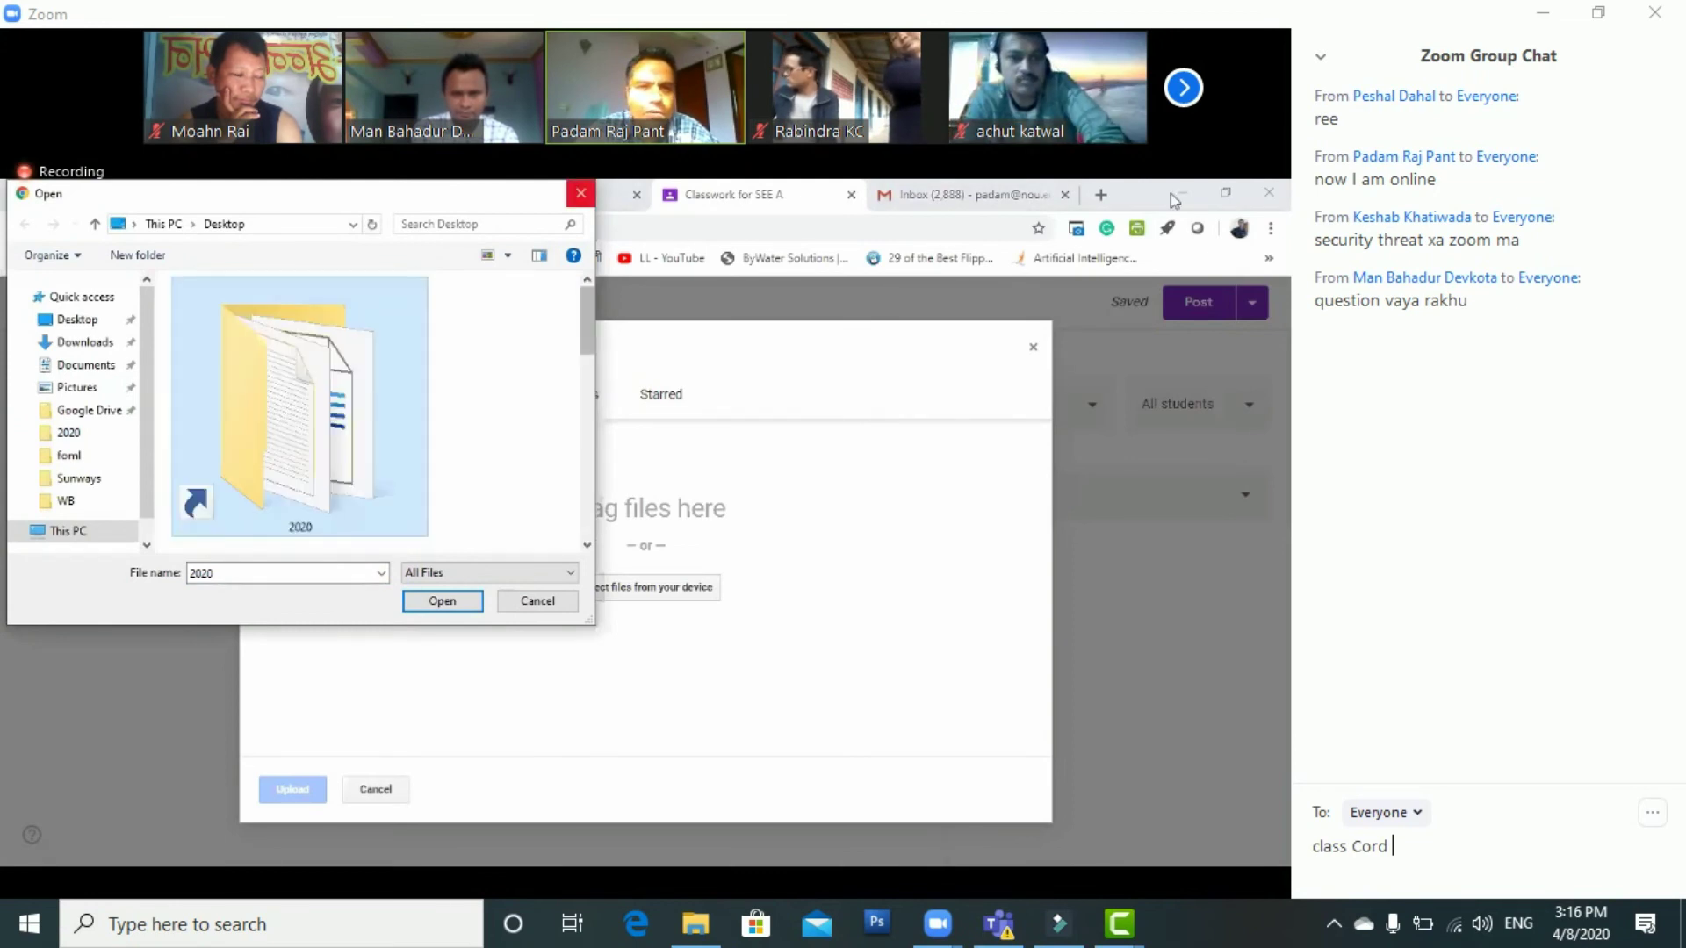
pyautogui.press('Escape')
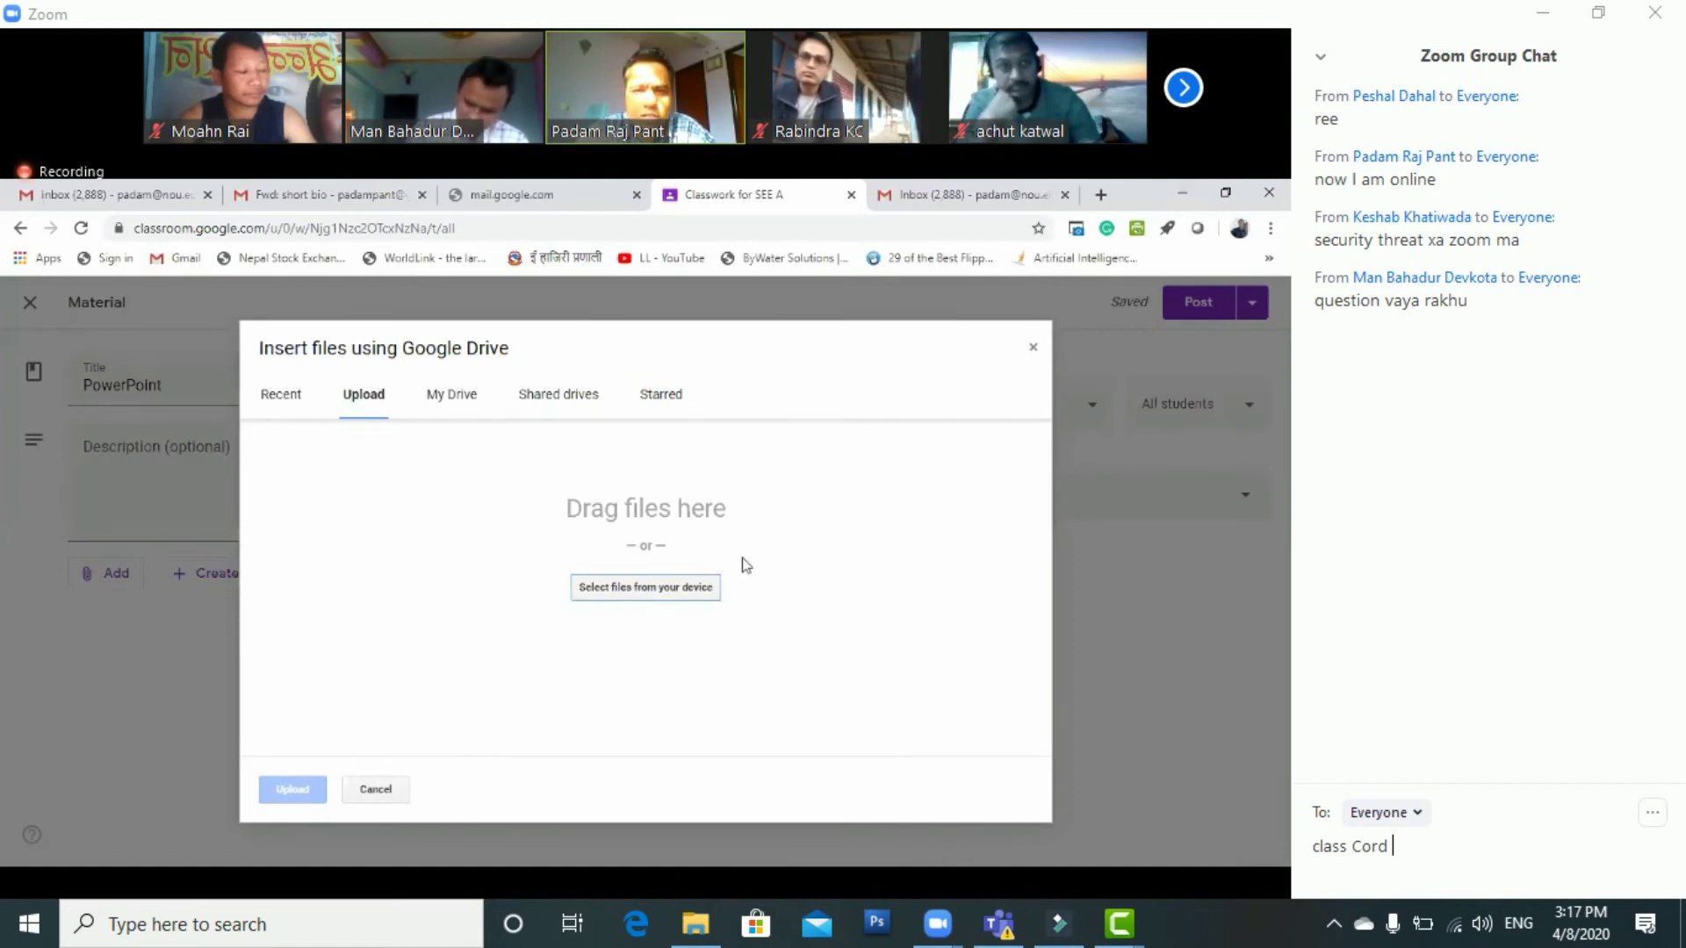
pyautogui.click(646, 587)
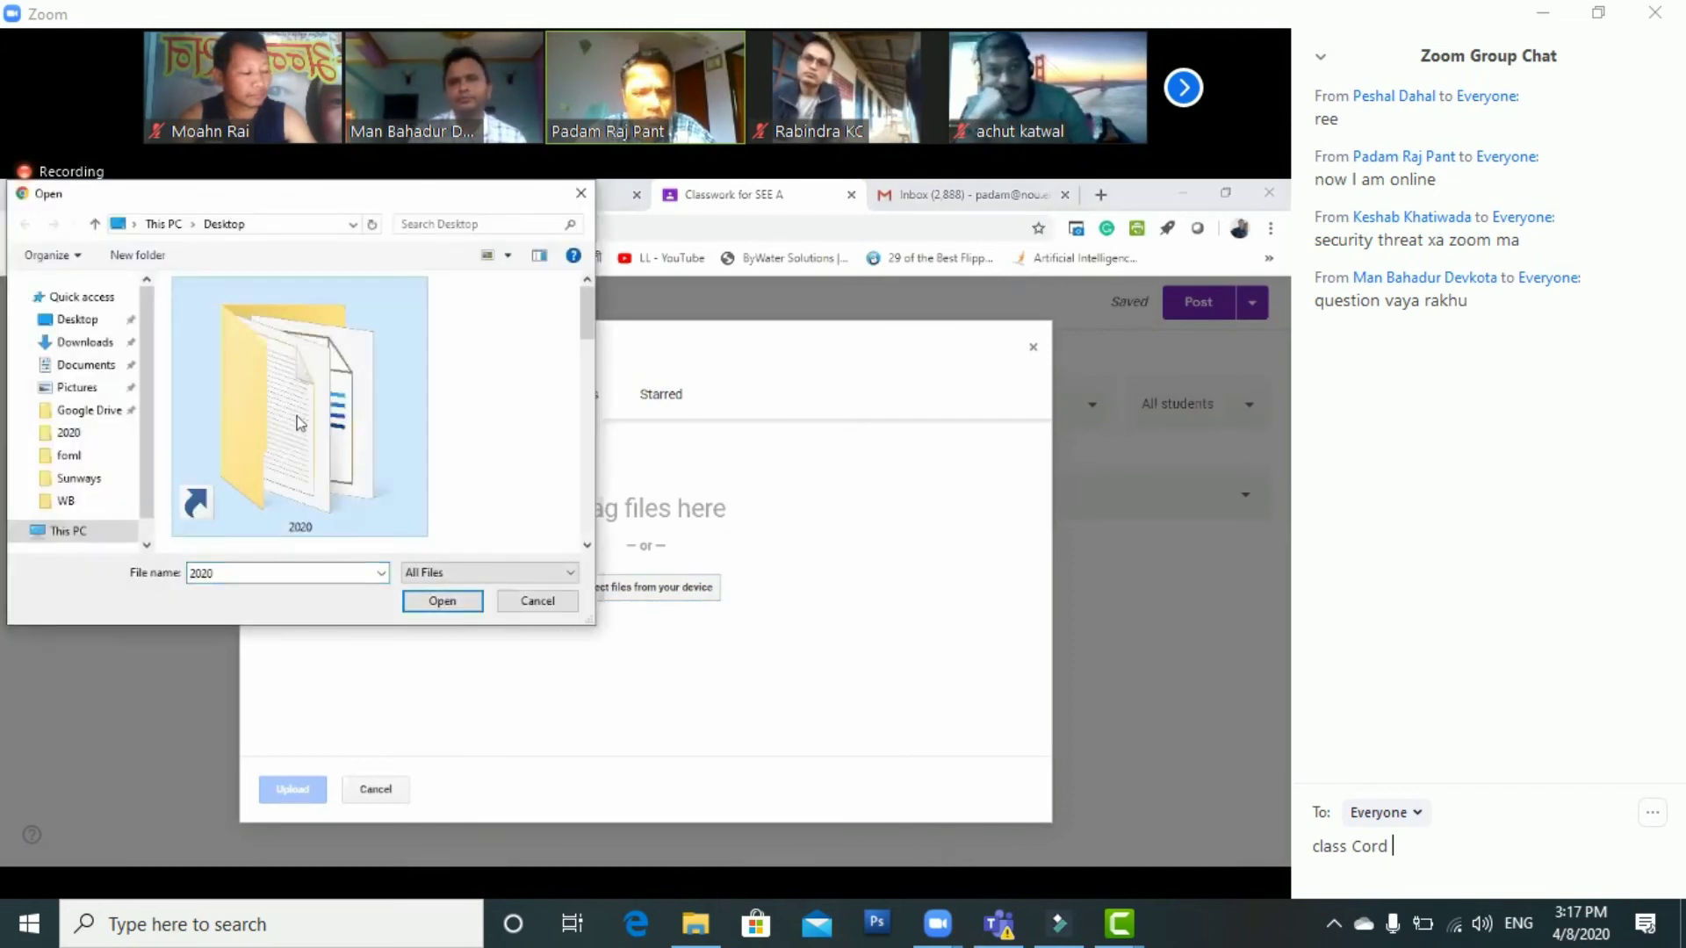
pyautogui.doubleClick(300, 423)
pyautogui.doubleClick(301, 423)
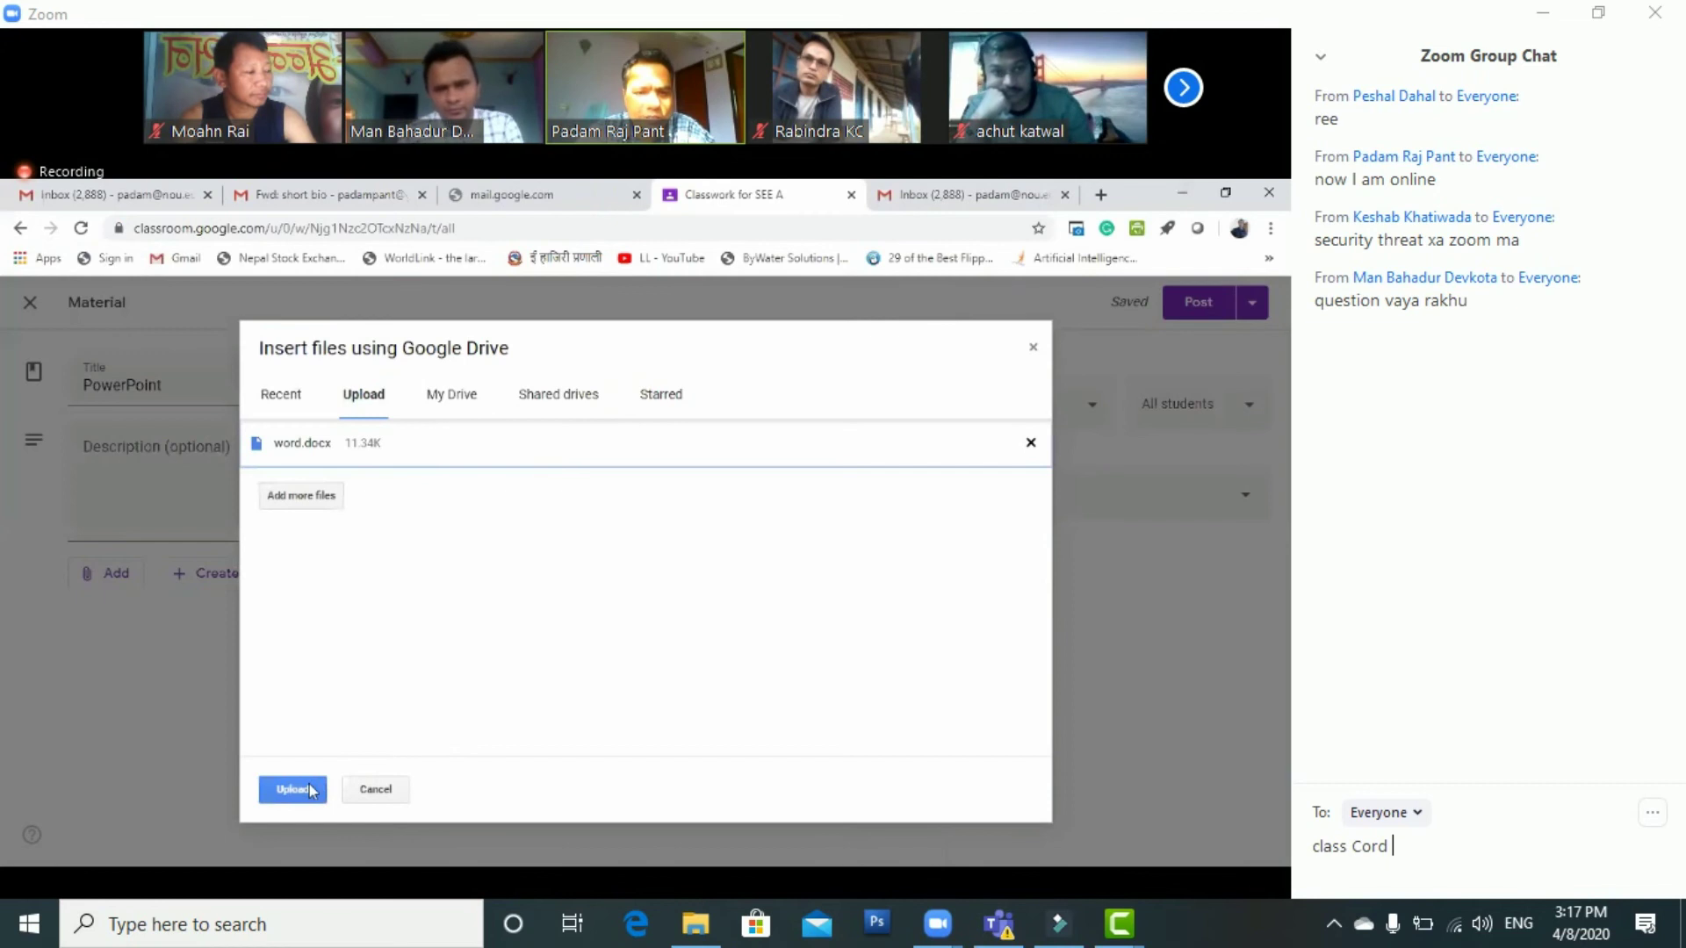
pyautogui.click(312, 789)
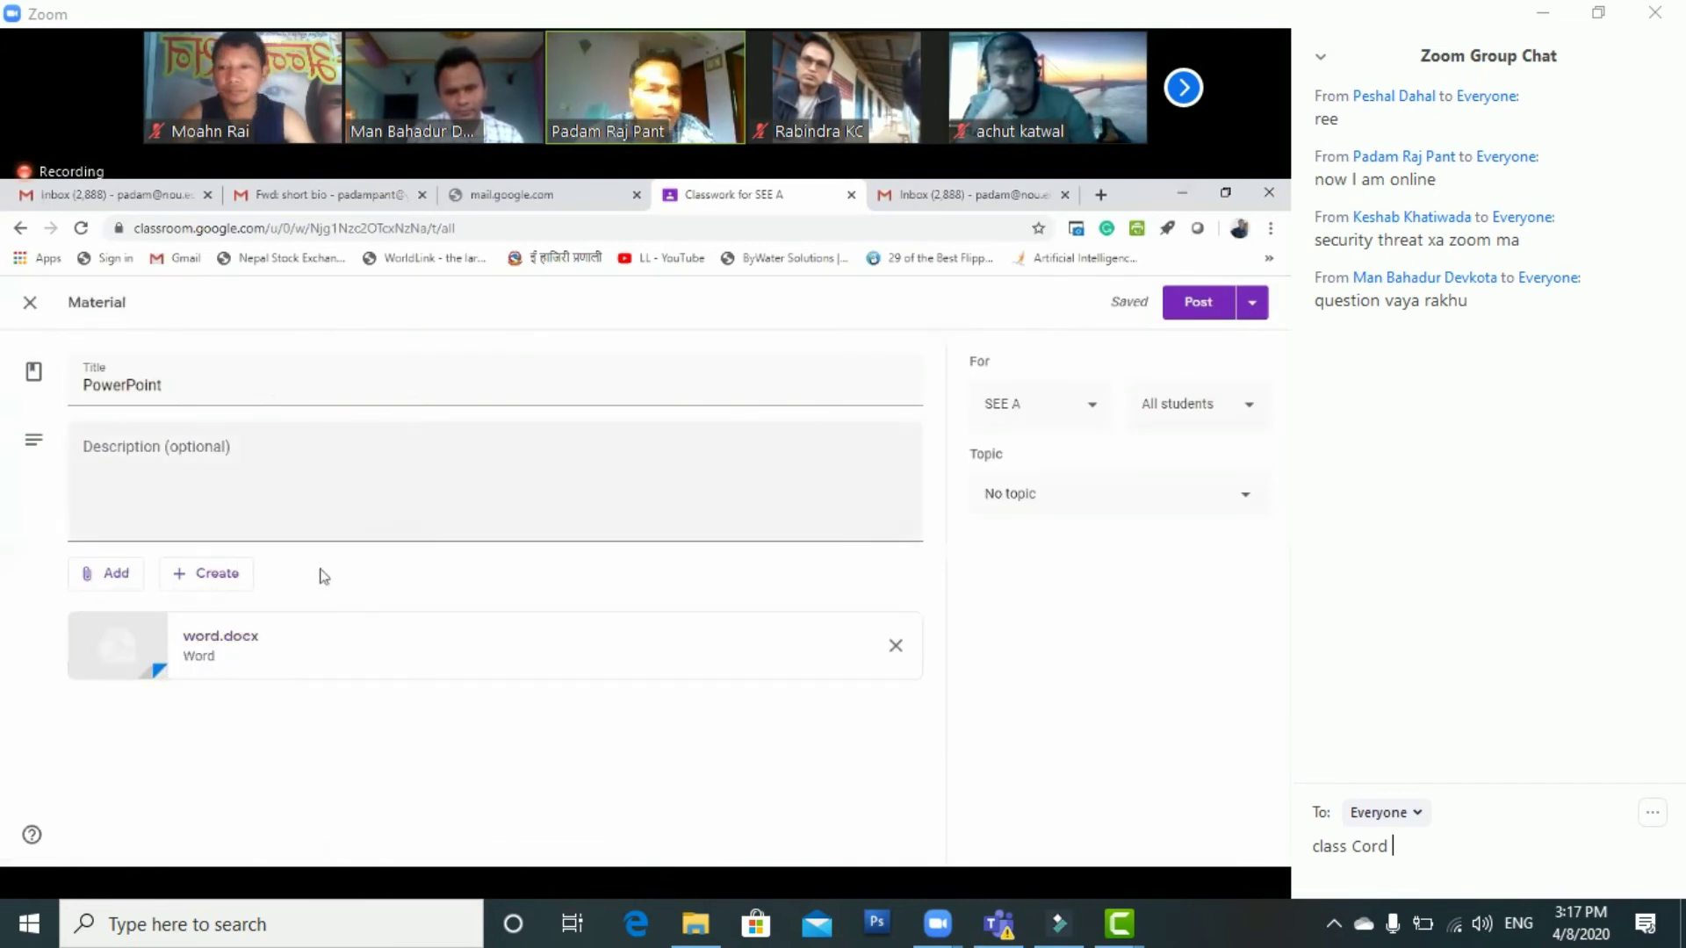
# Search YouTube for 'khan acdemy' and attach the Khan Academy video 'What is HIV and AIDS?'
pyautogui.click(115, 578)
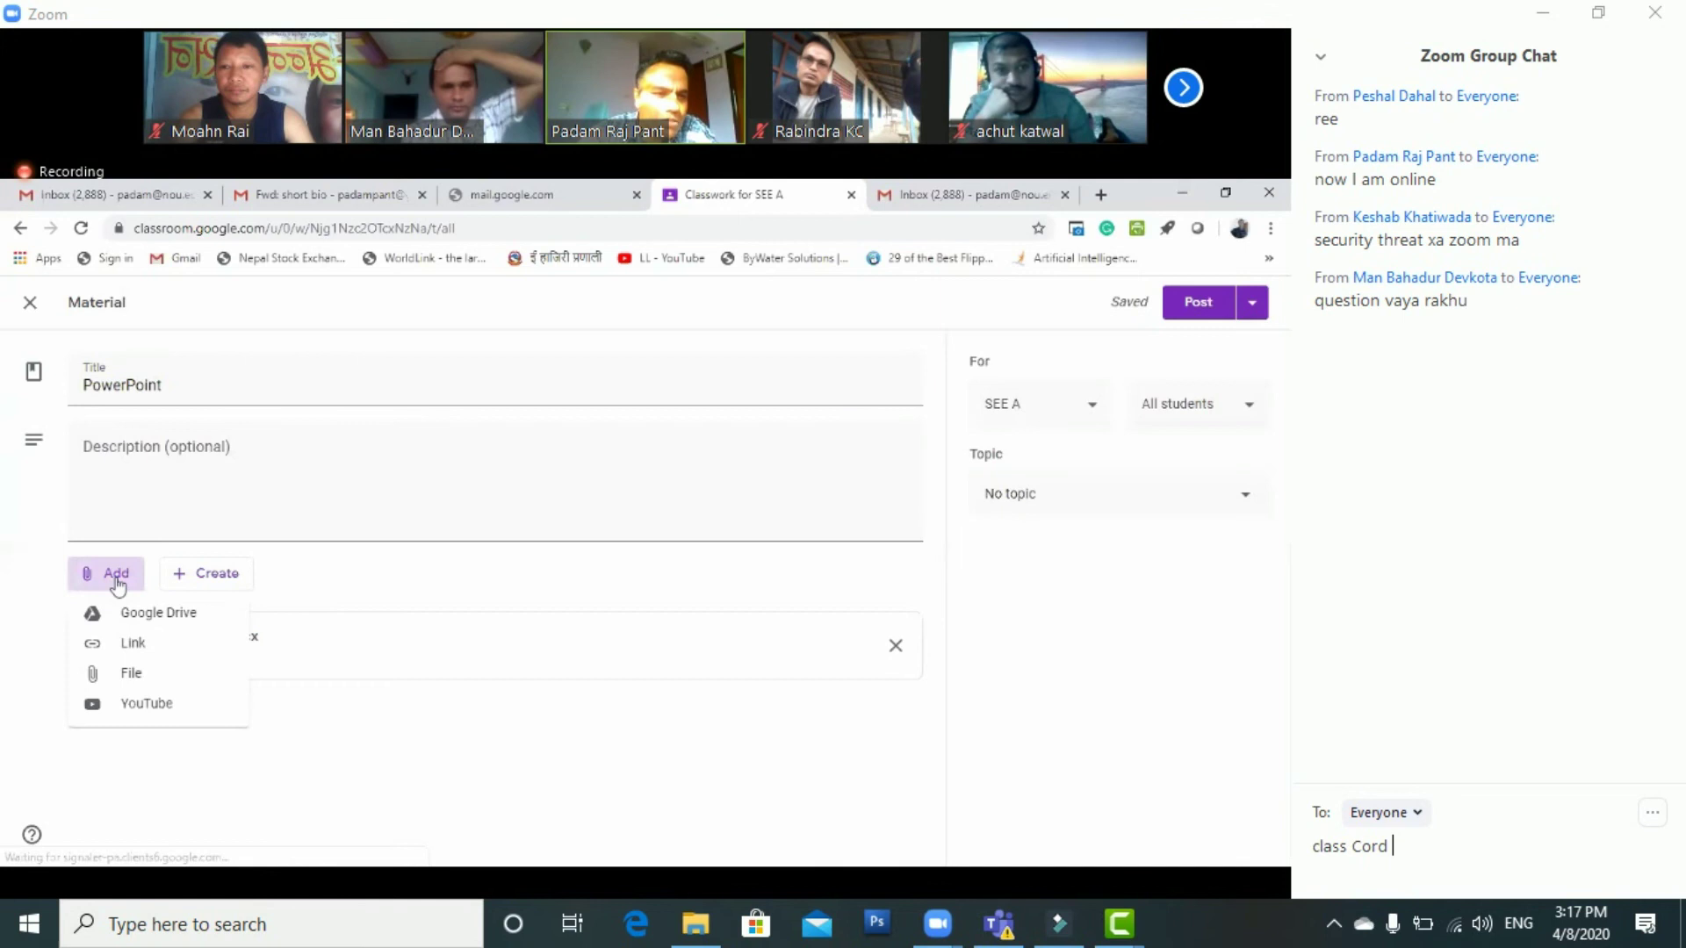
pyautogui.click(139, 704)
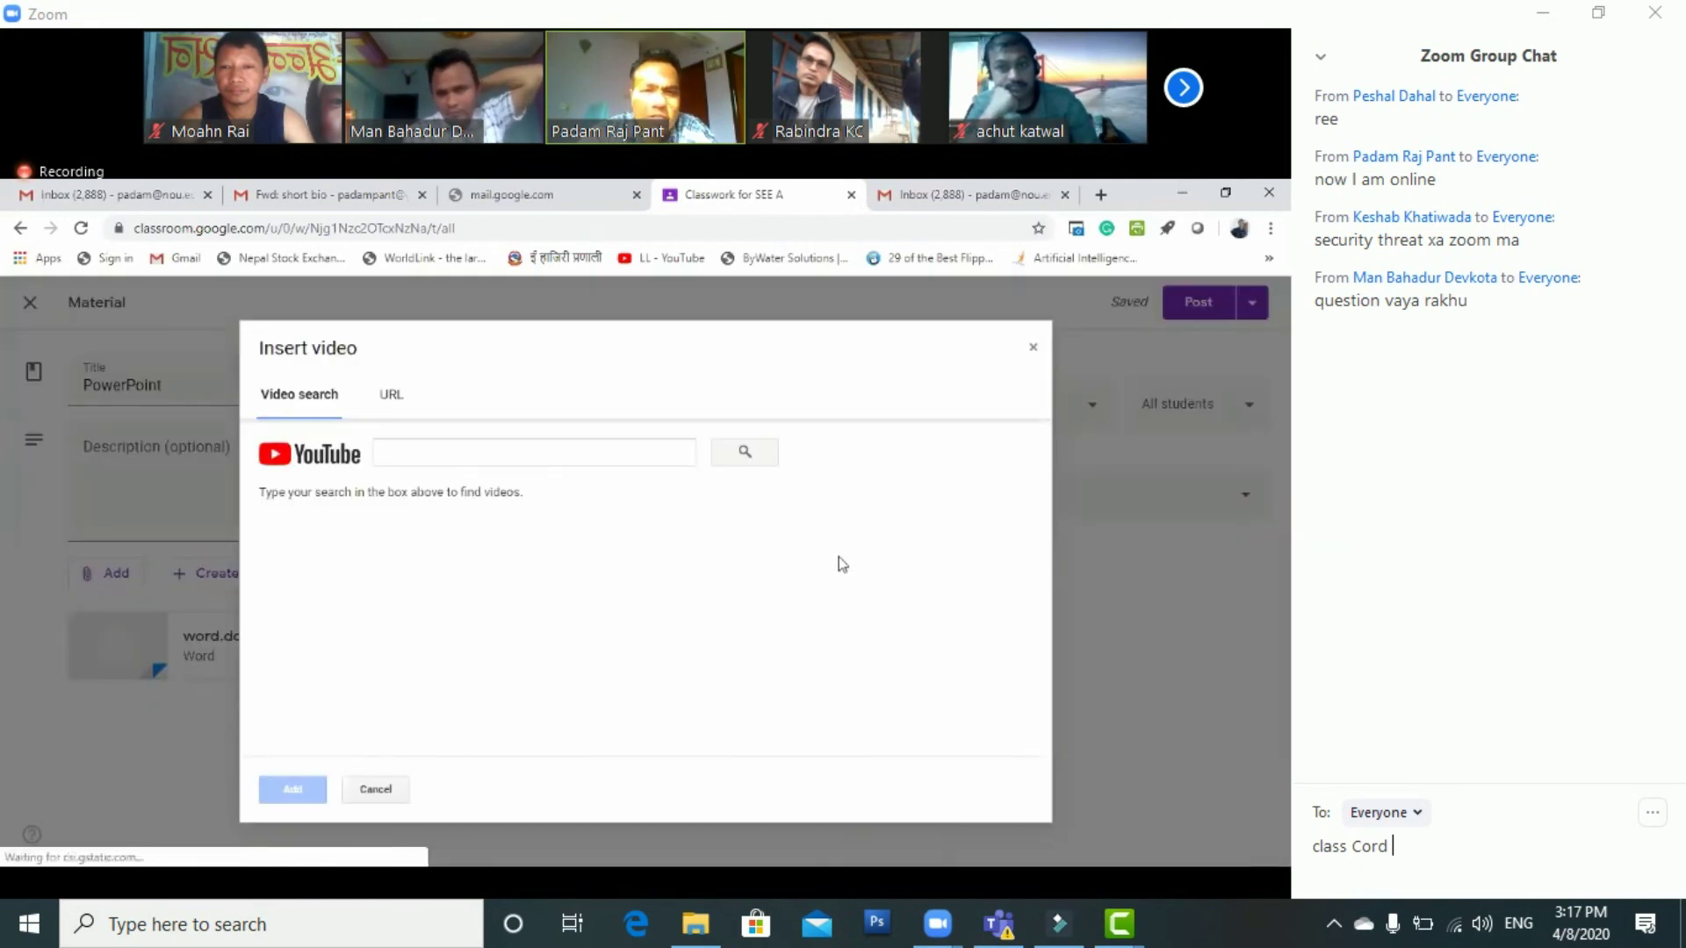
pyautogui.click(414, 451)
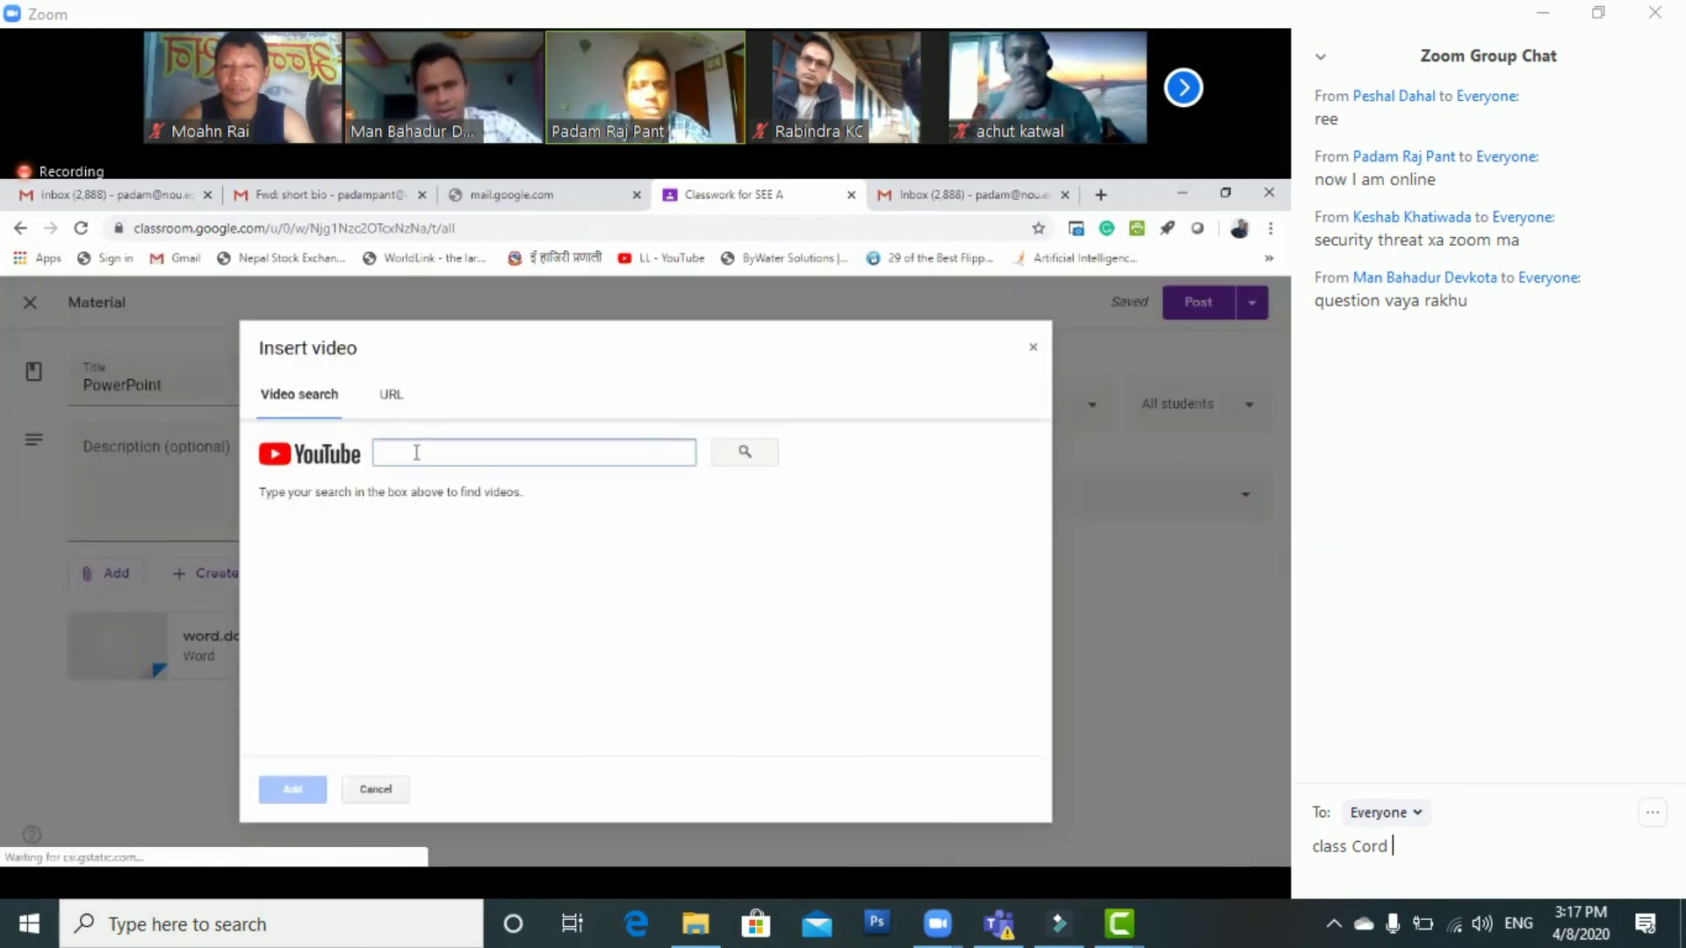
pyautogui.write('educa')
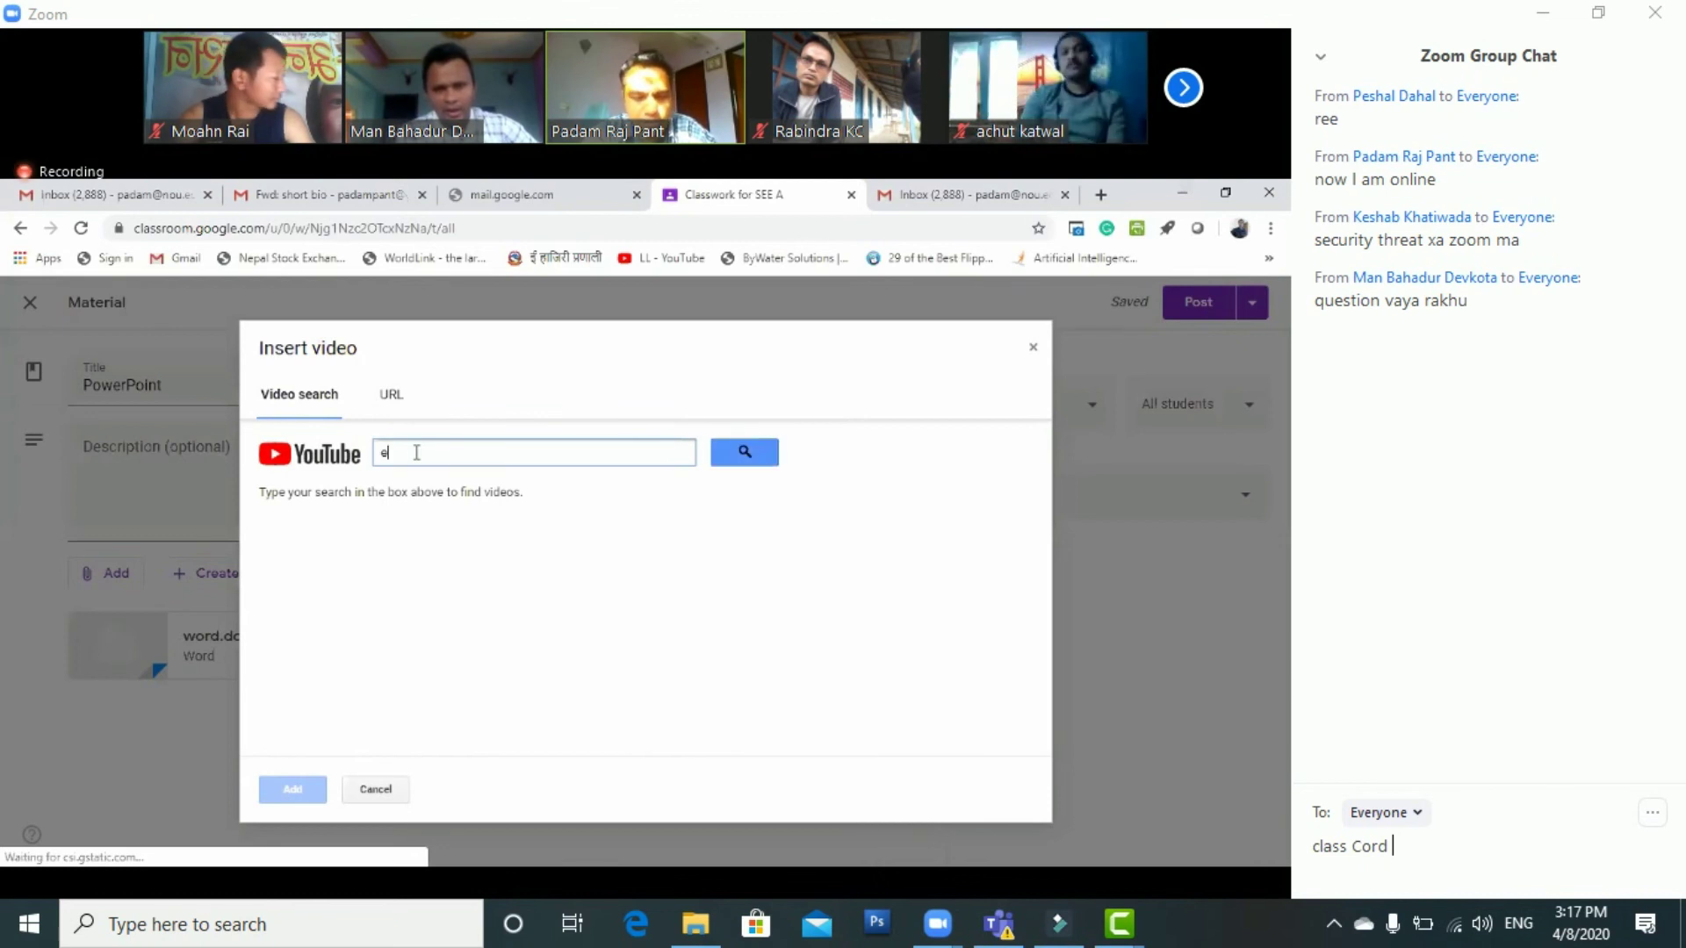
pyautogui.press('BackSpace')
pyautogui.write('khan')
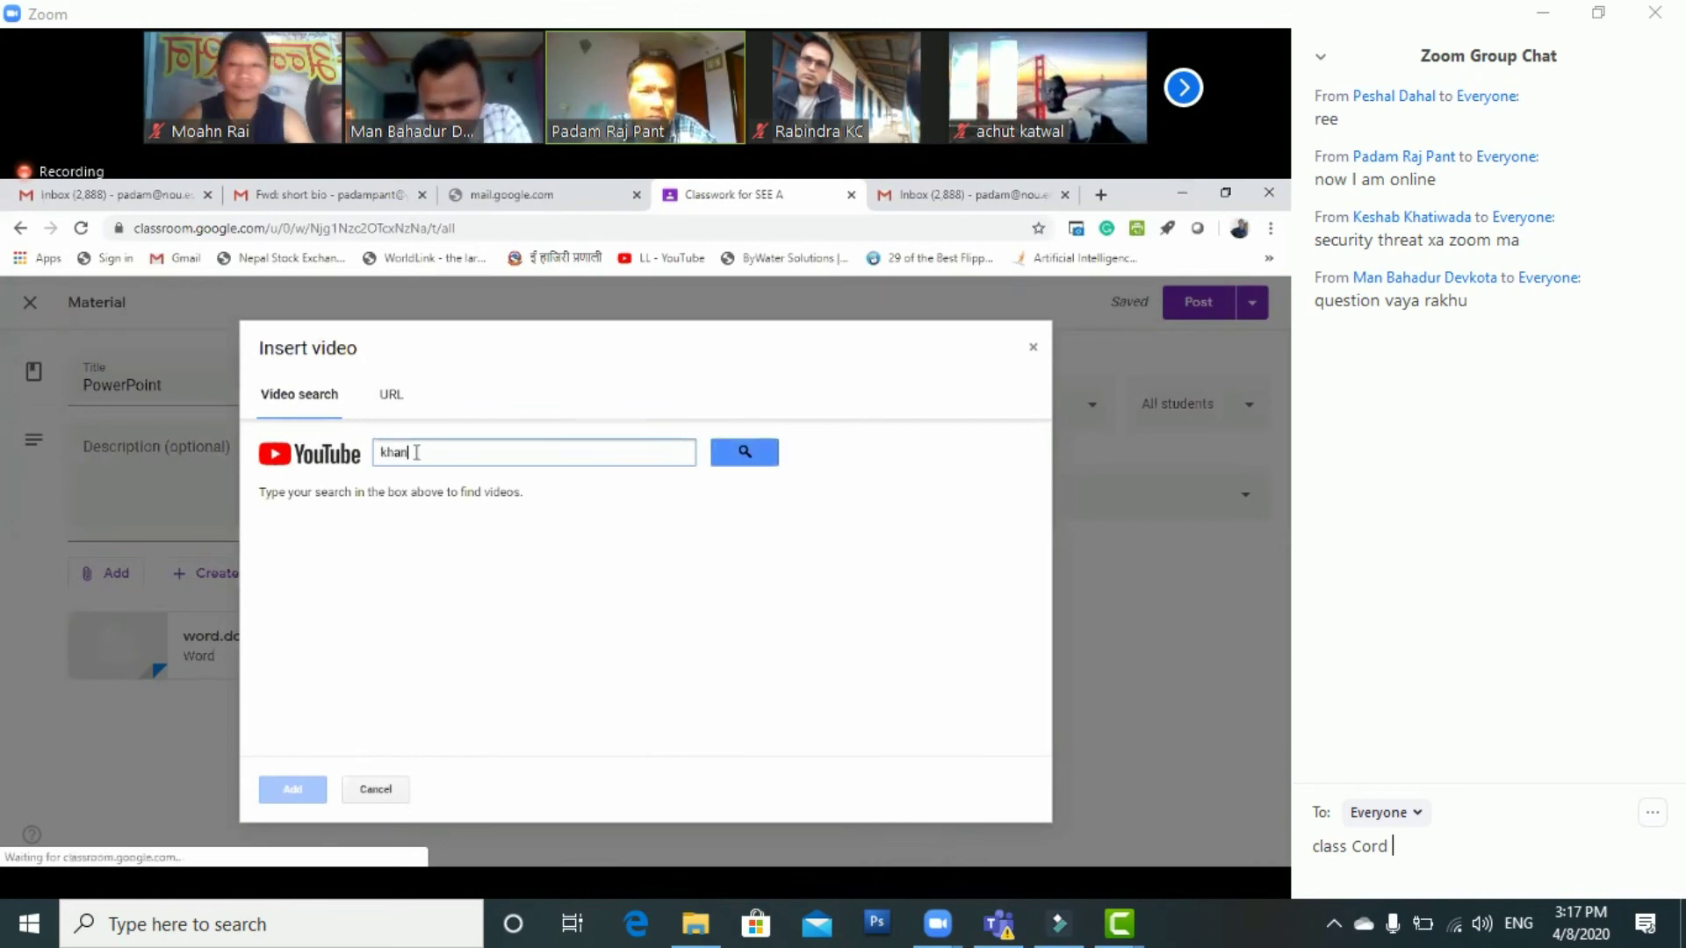
pyautogui.write(' acdemy')
pyautogui.press('Return')
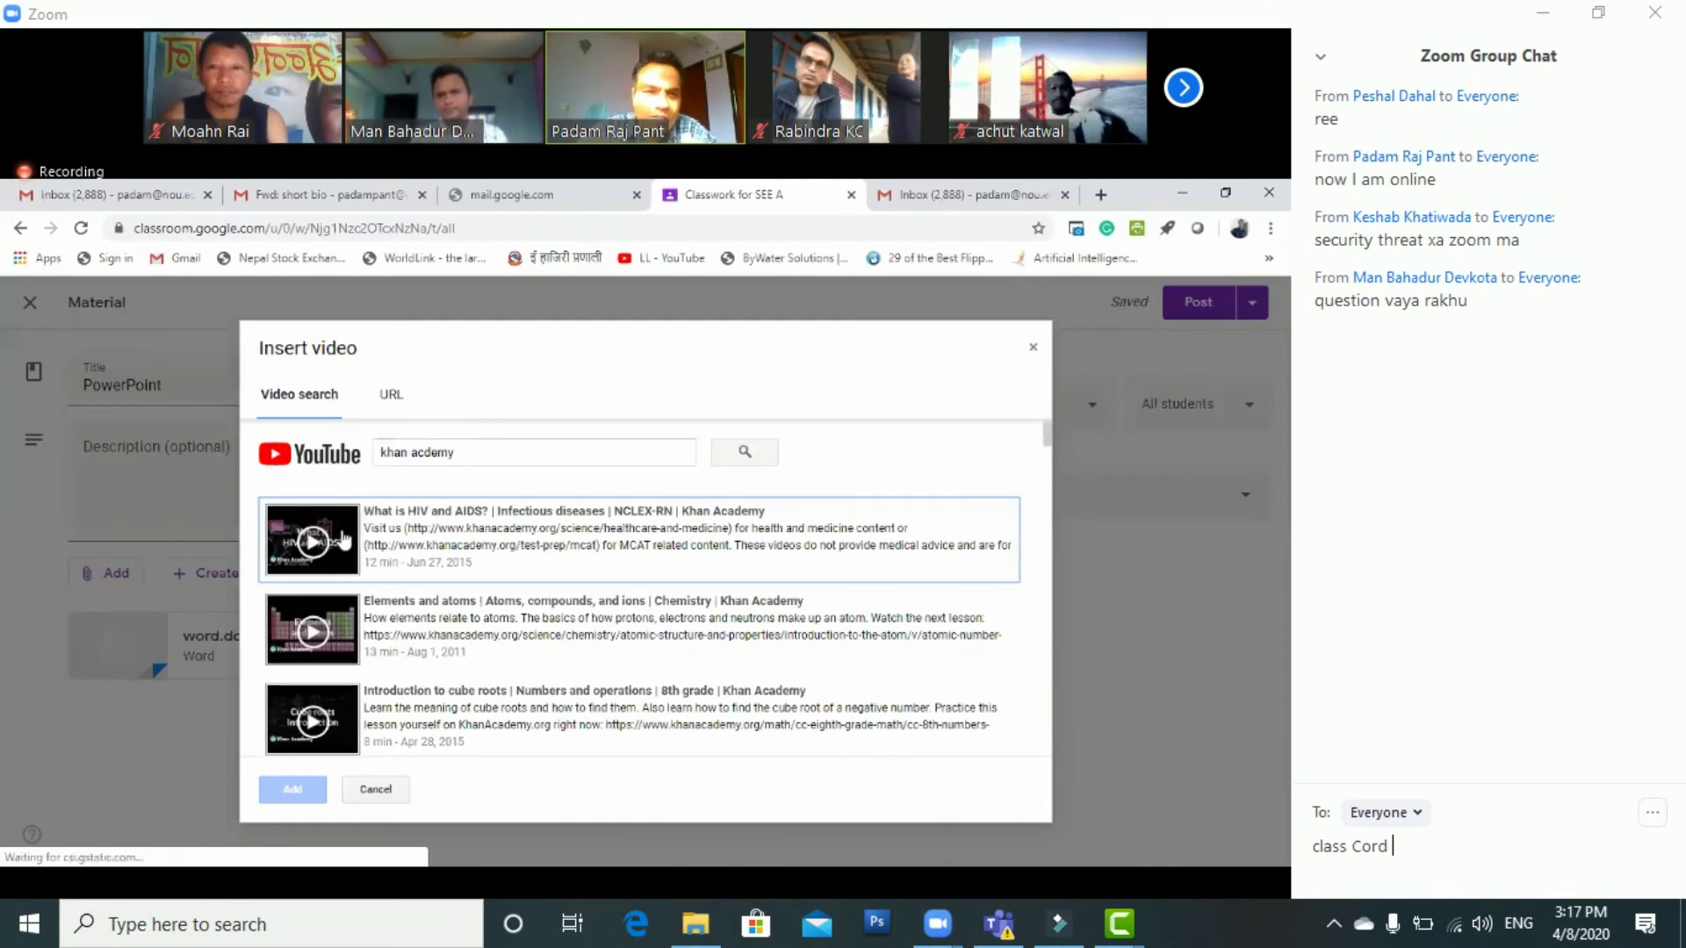
pyautogui.click(344, 539)
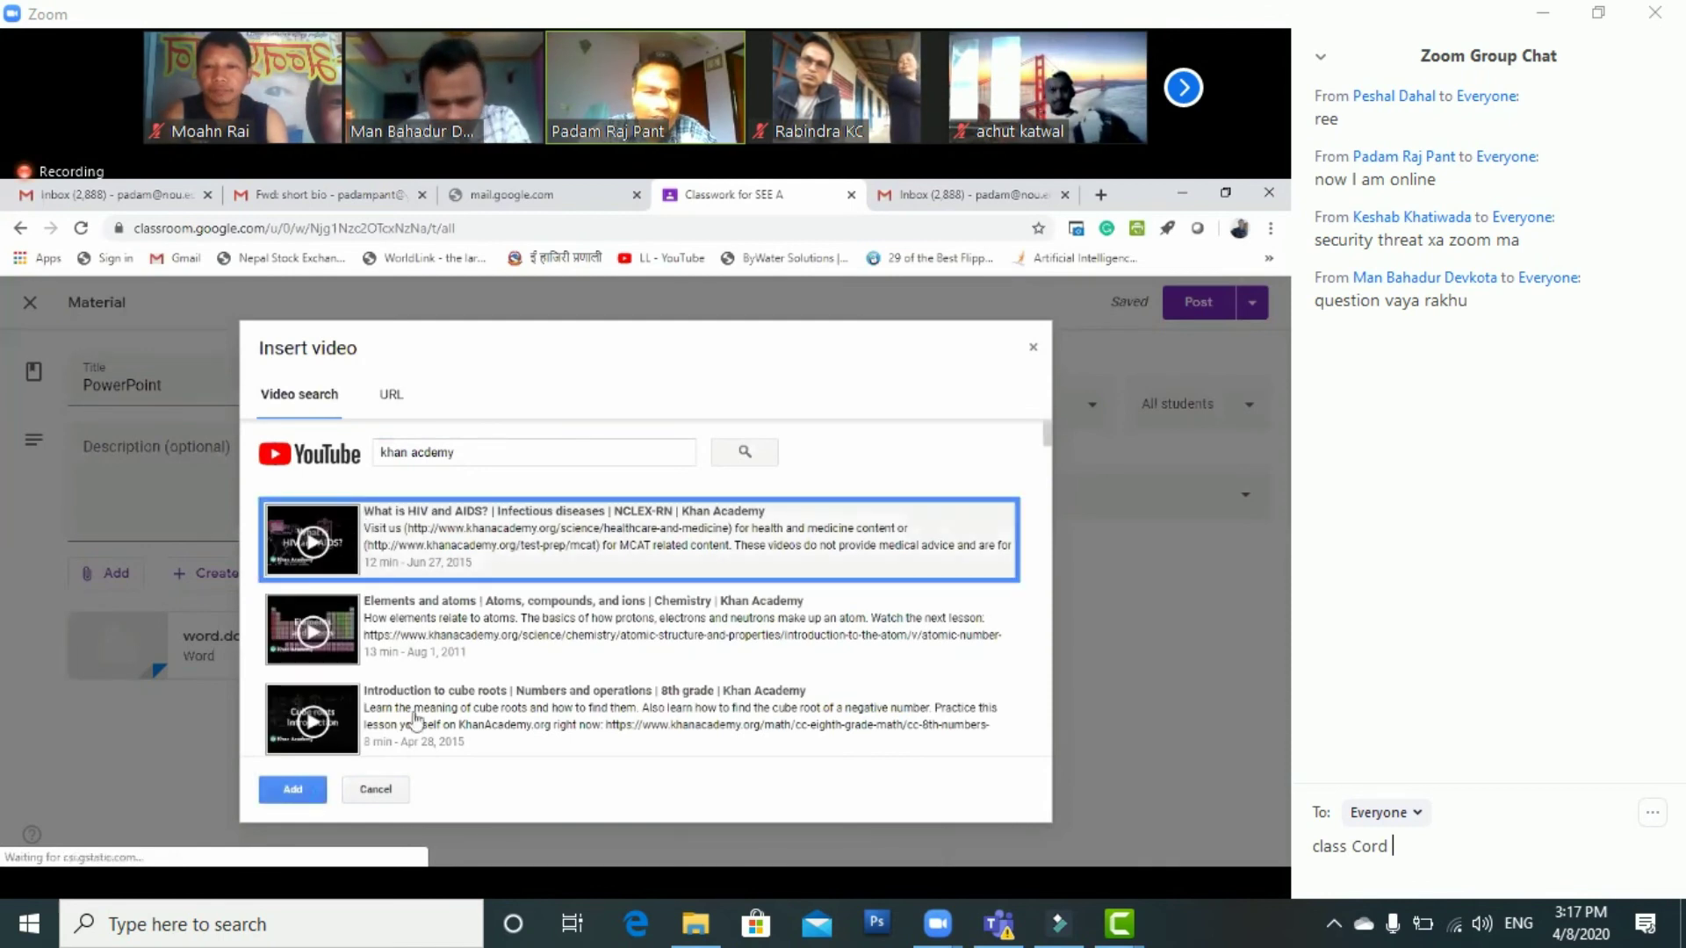
pyautogui.press('Return')
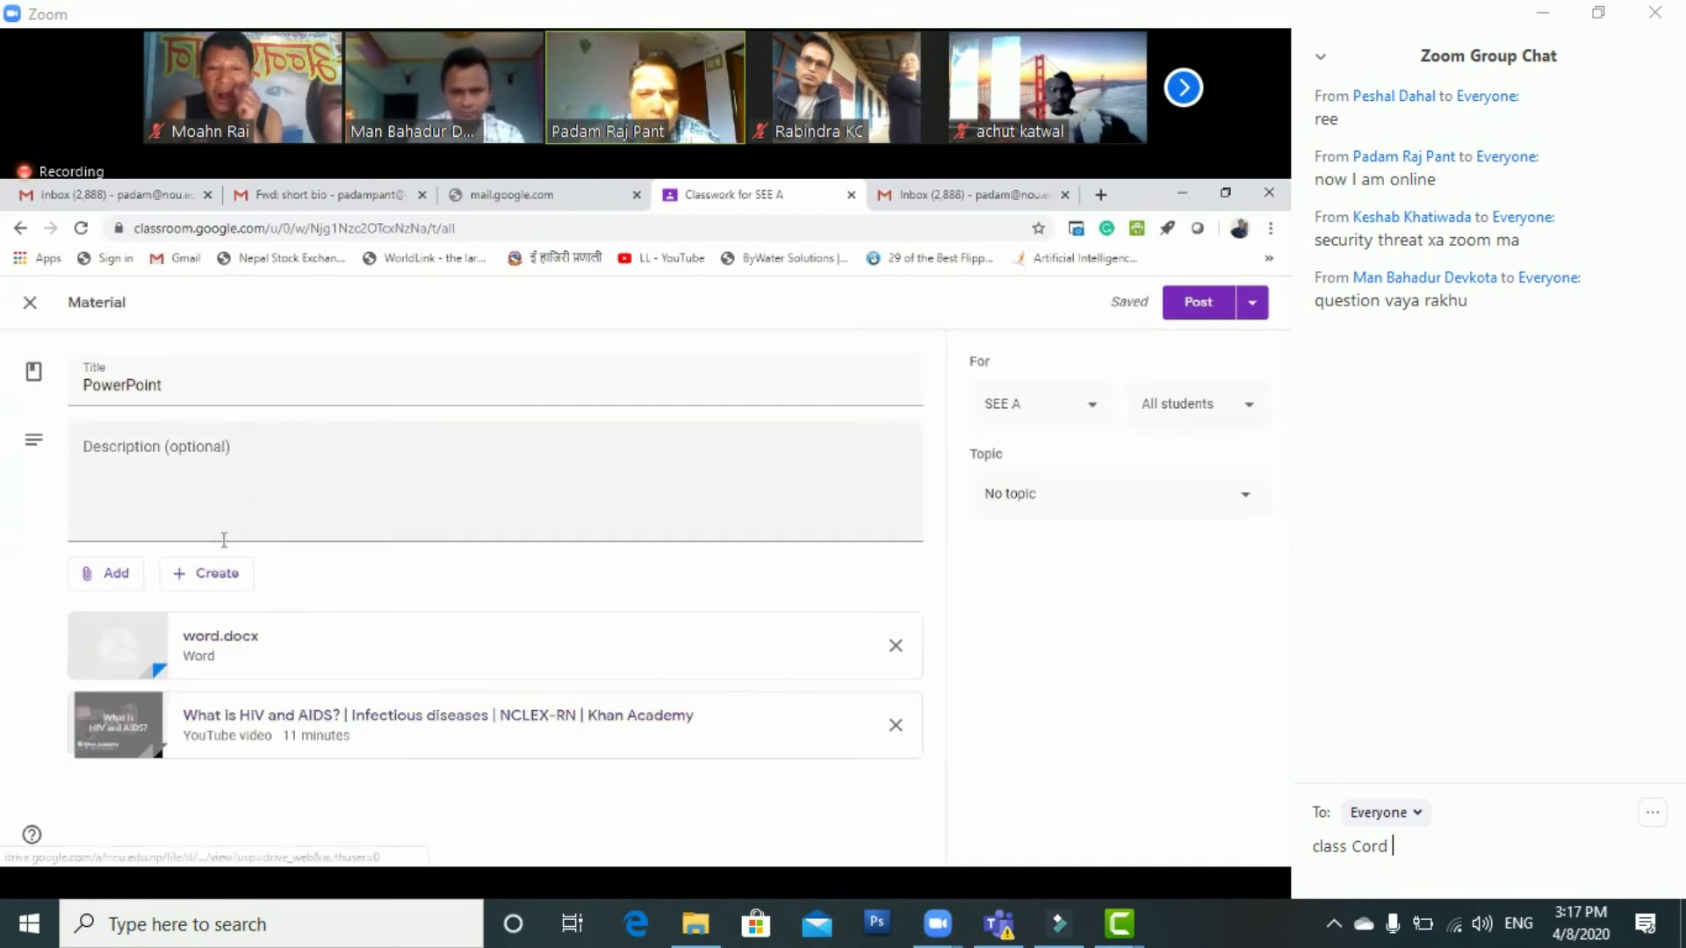
# Choose Add > YouTube and switch the Insert video dialog to its URL tab
pyautogui.click(112, 575)
pyautogui.click(154, 703)
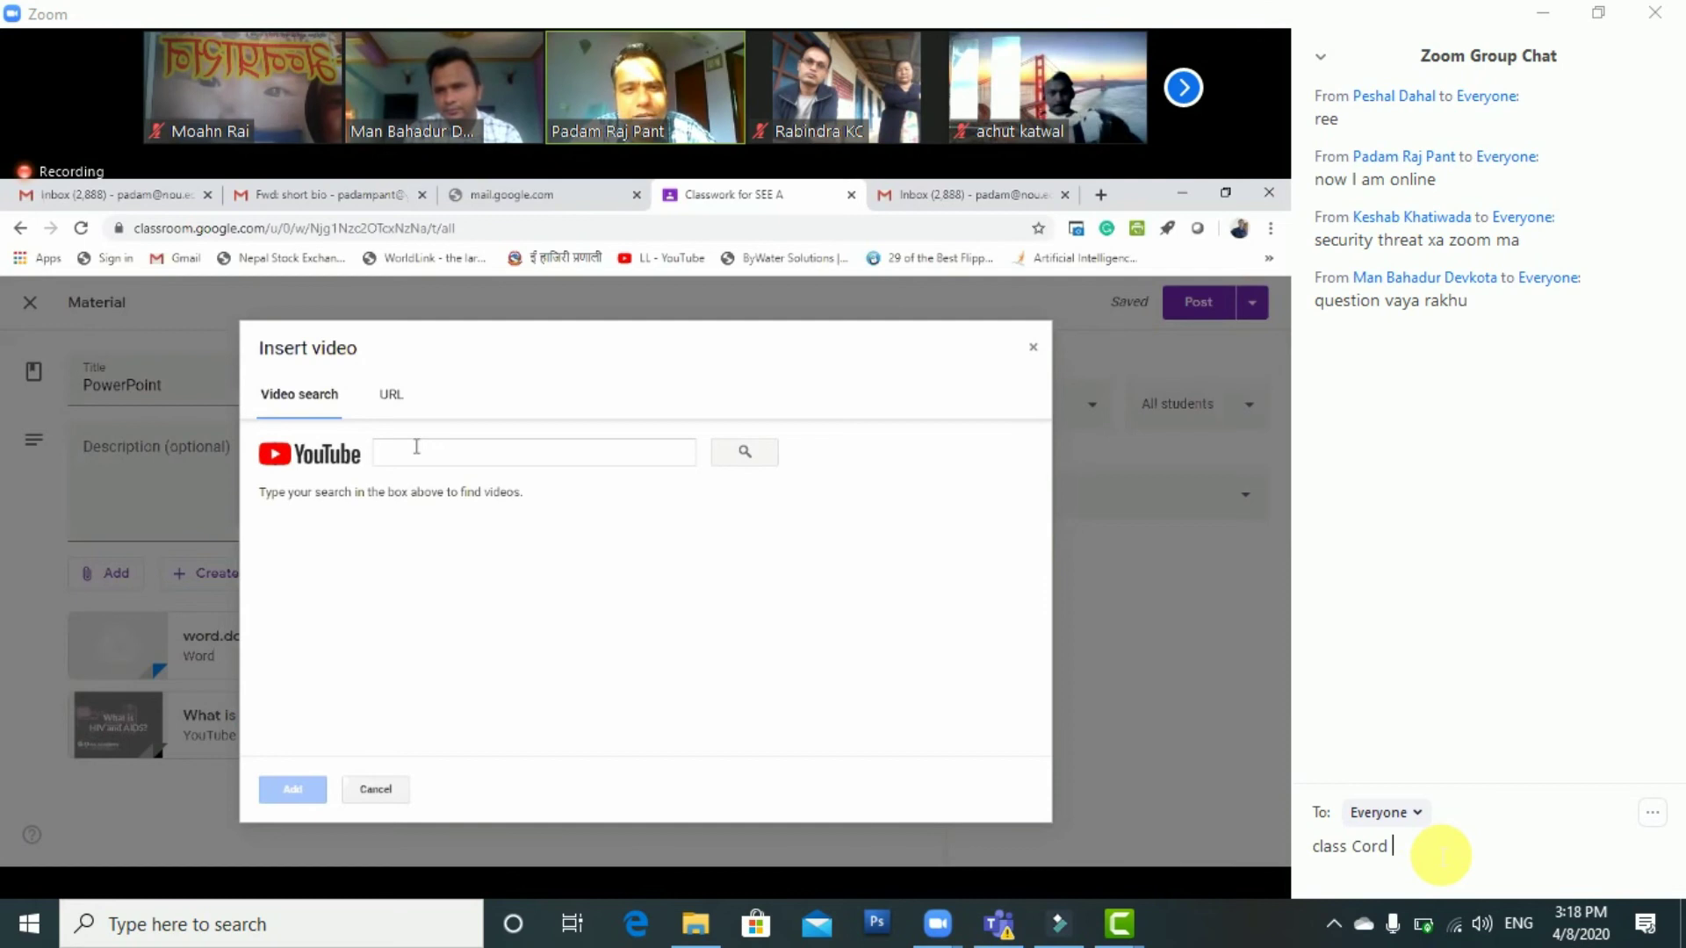
pyautogui.click(390, 396)
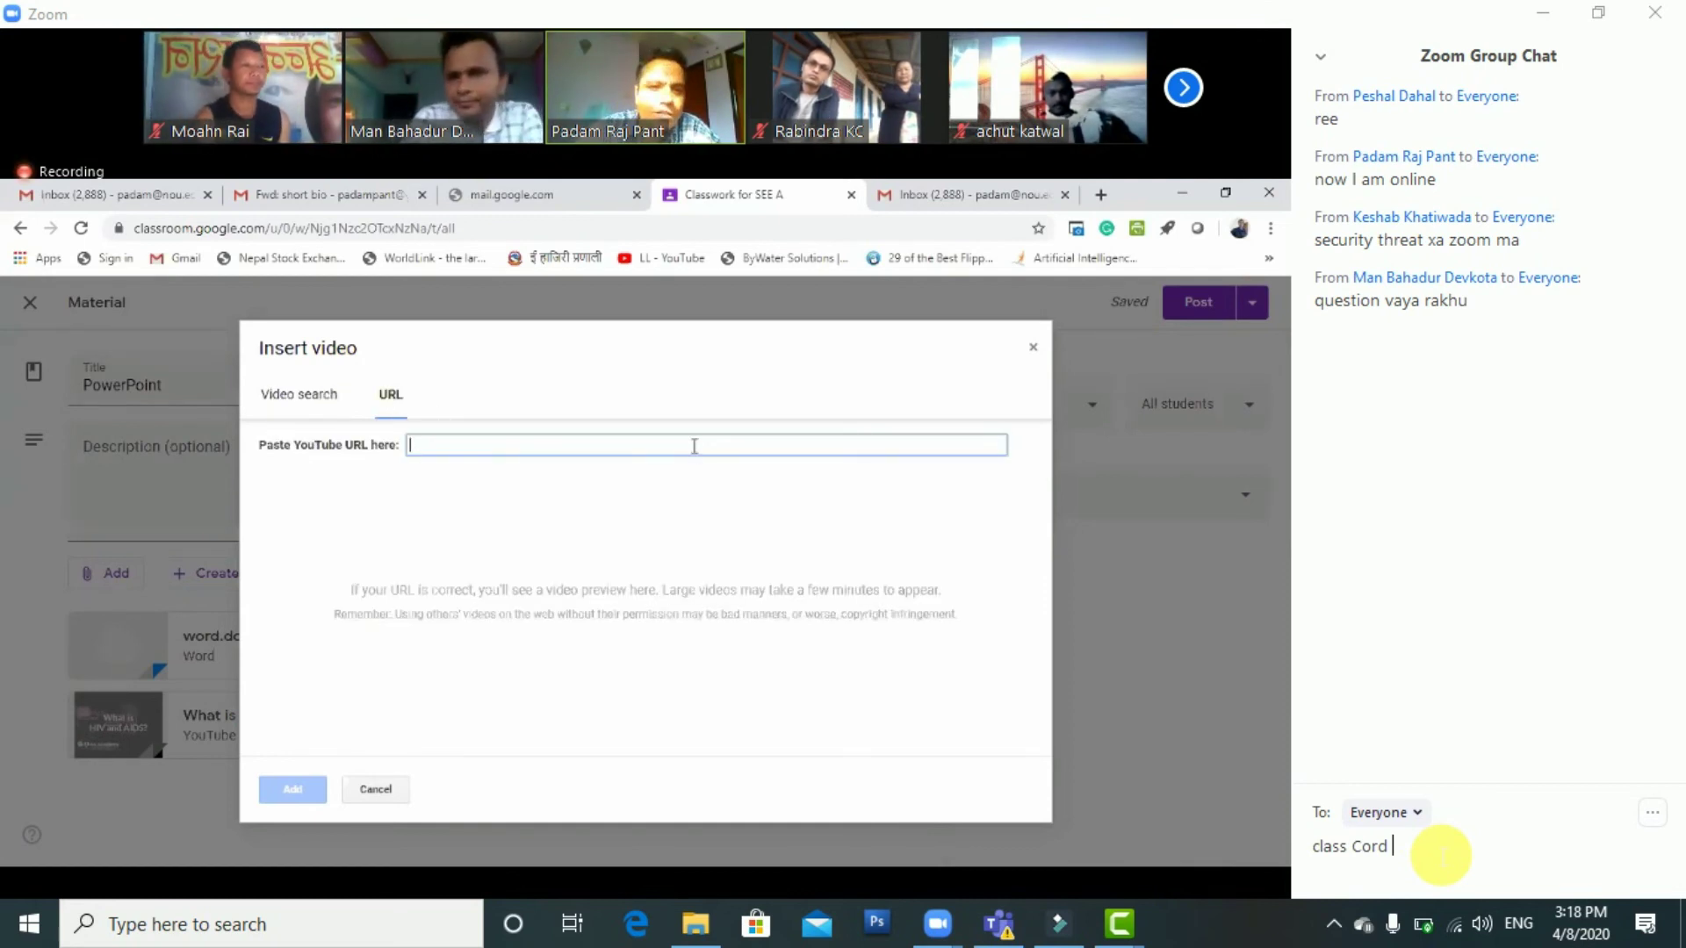
# Search Google for 'epustakalaya' in a new tab and copy the OLE Nepal E-Pustakalaya page address
pyautogui.click(1101, 194)
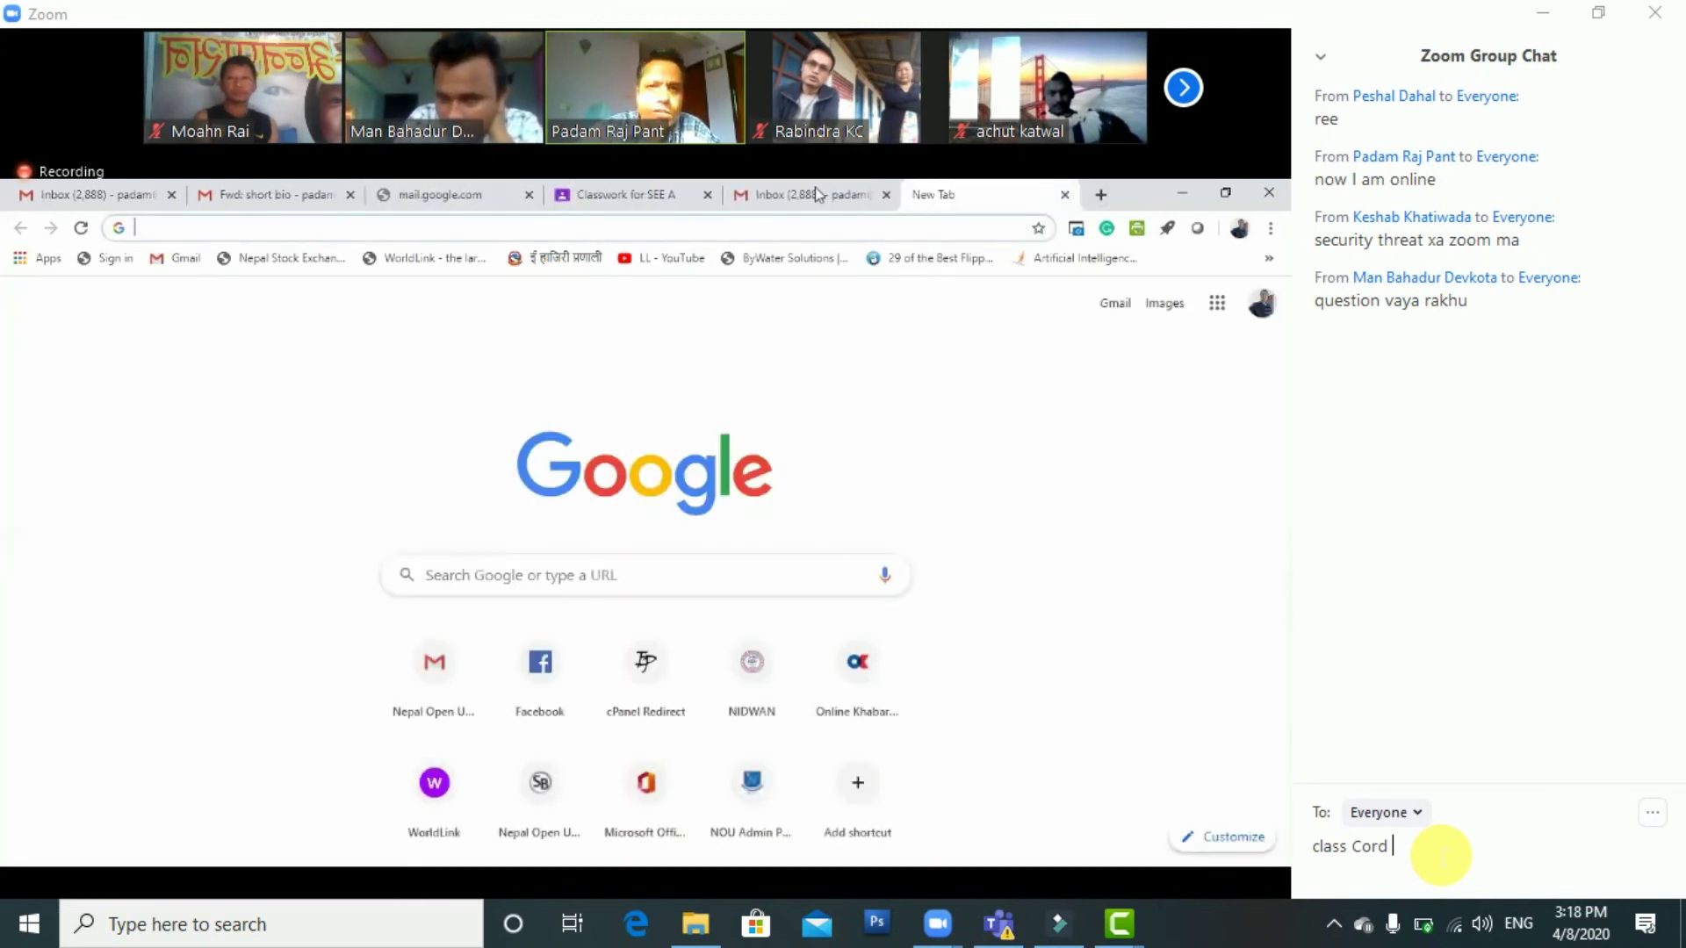
pyautogui.write('epusta')
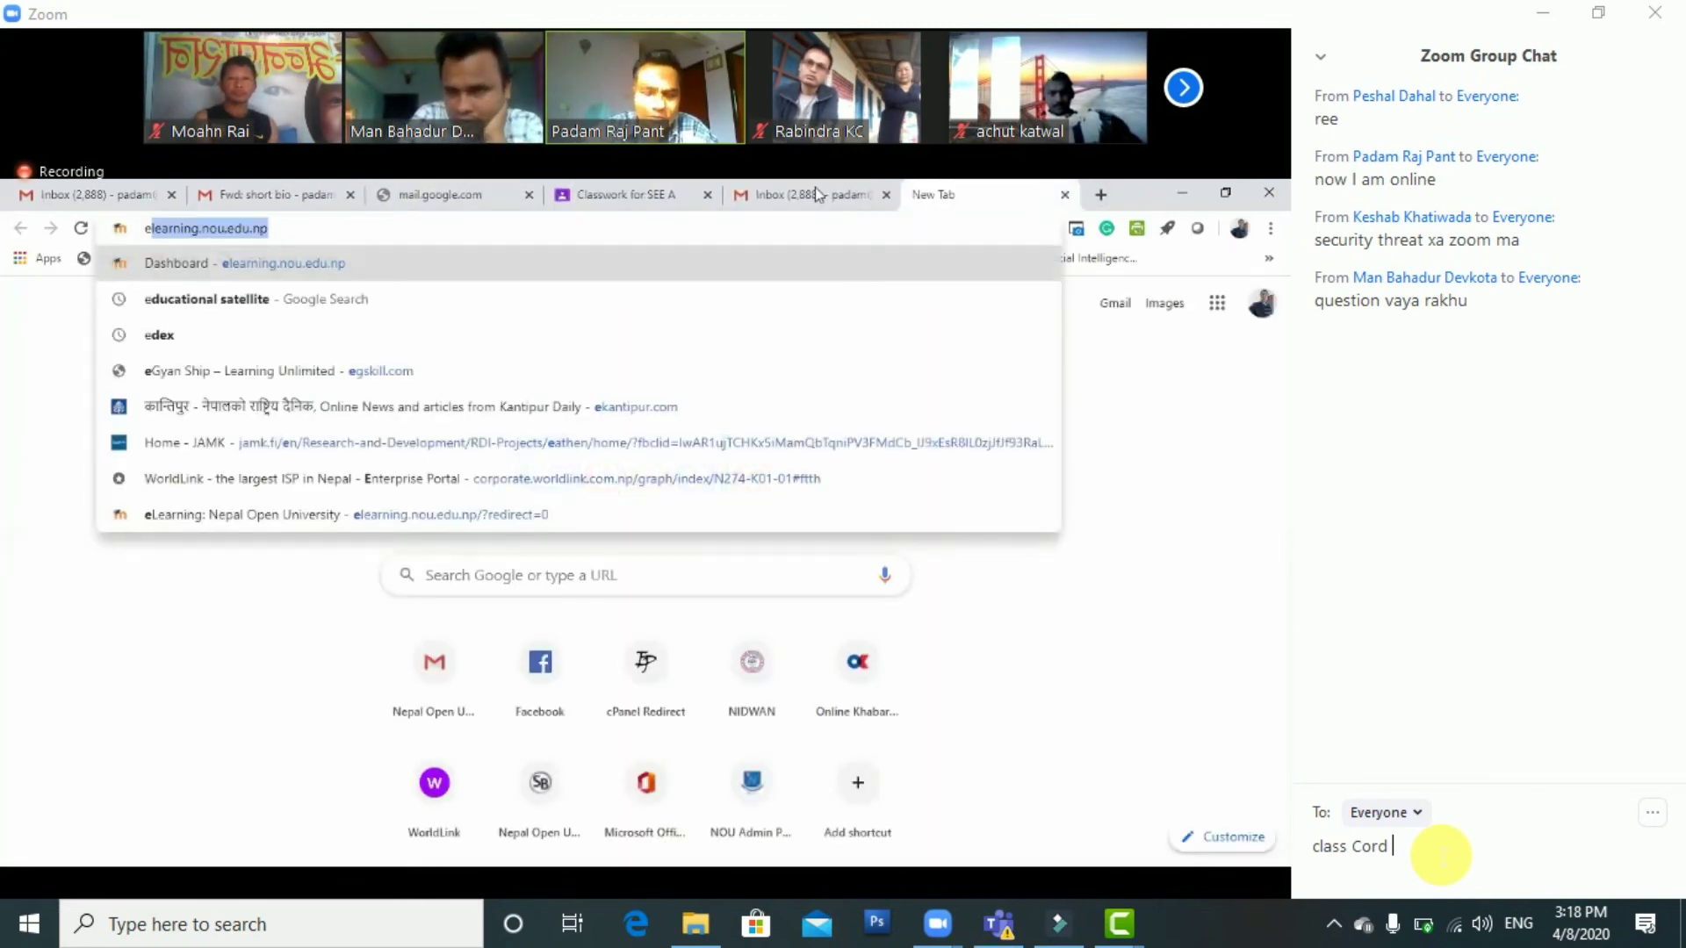
pyautogui.write('kalaya')
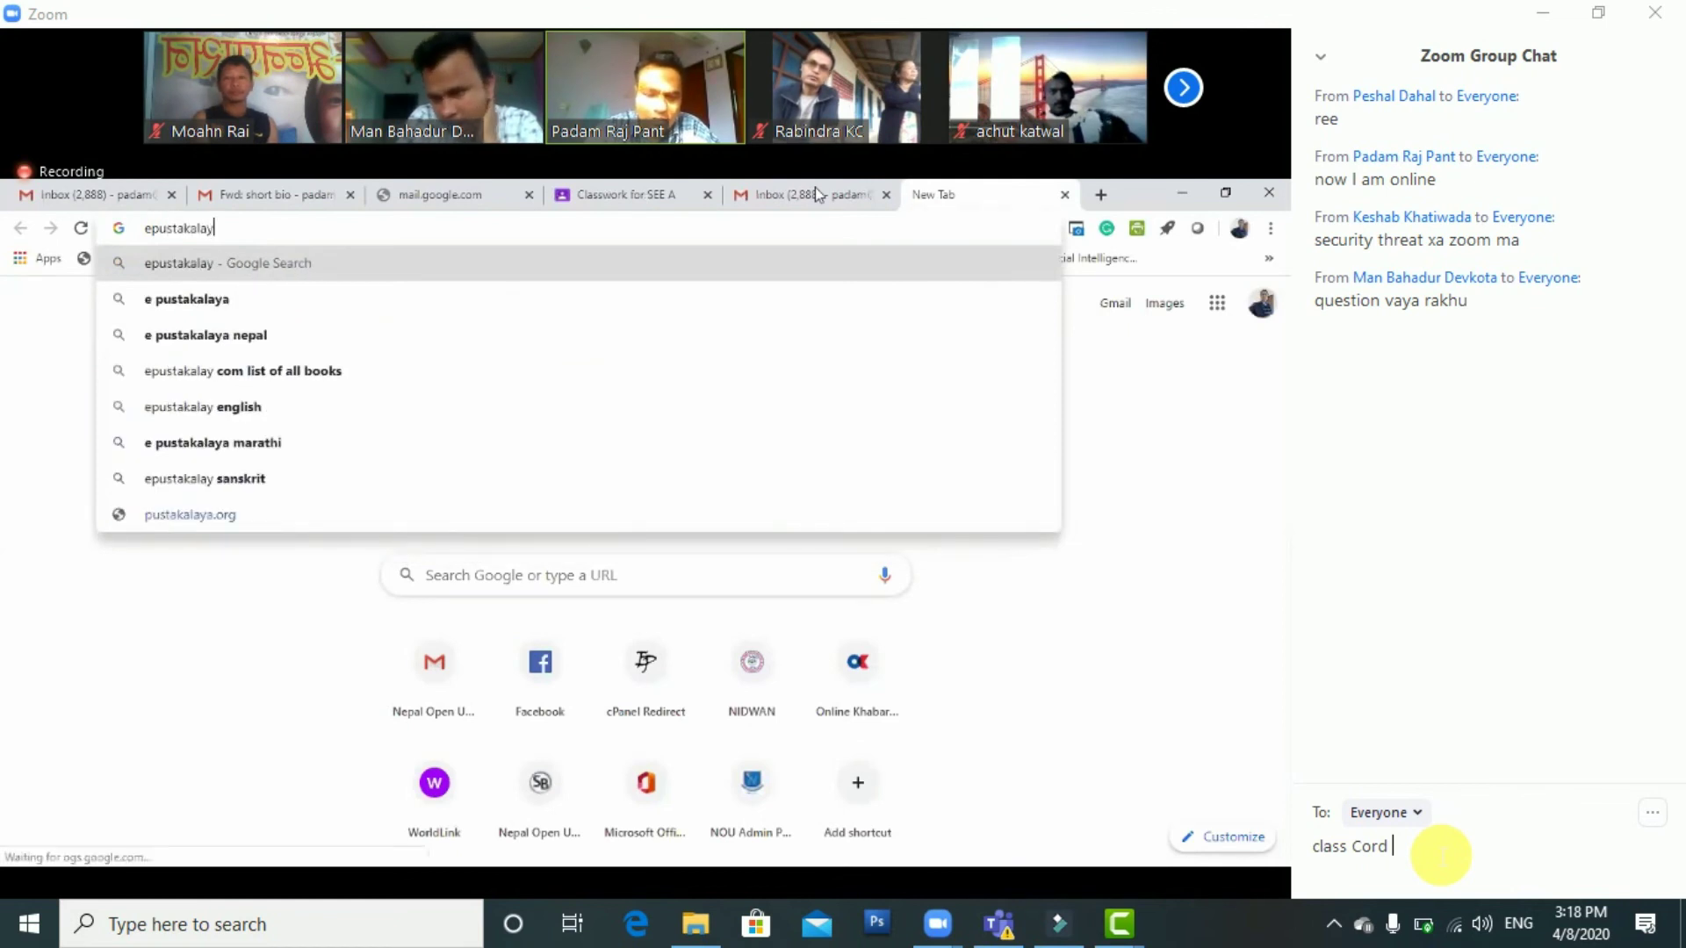
pyautogui.press('Return')
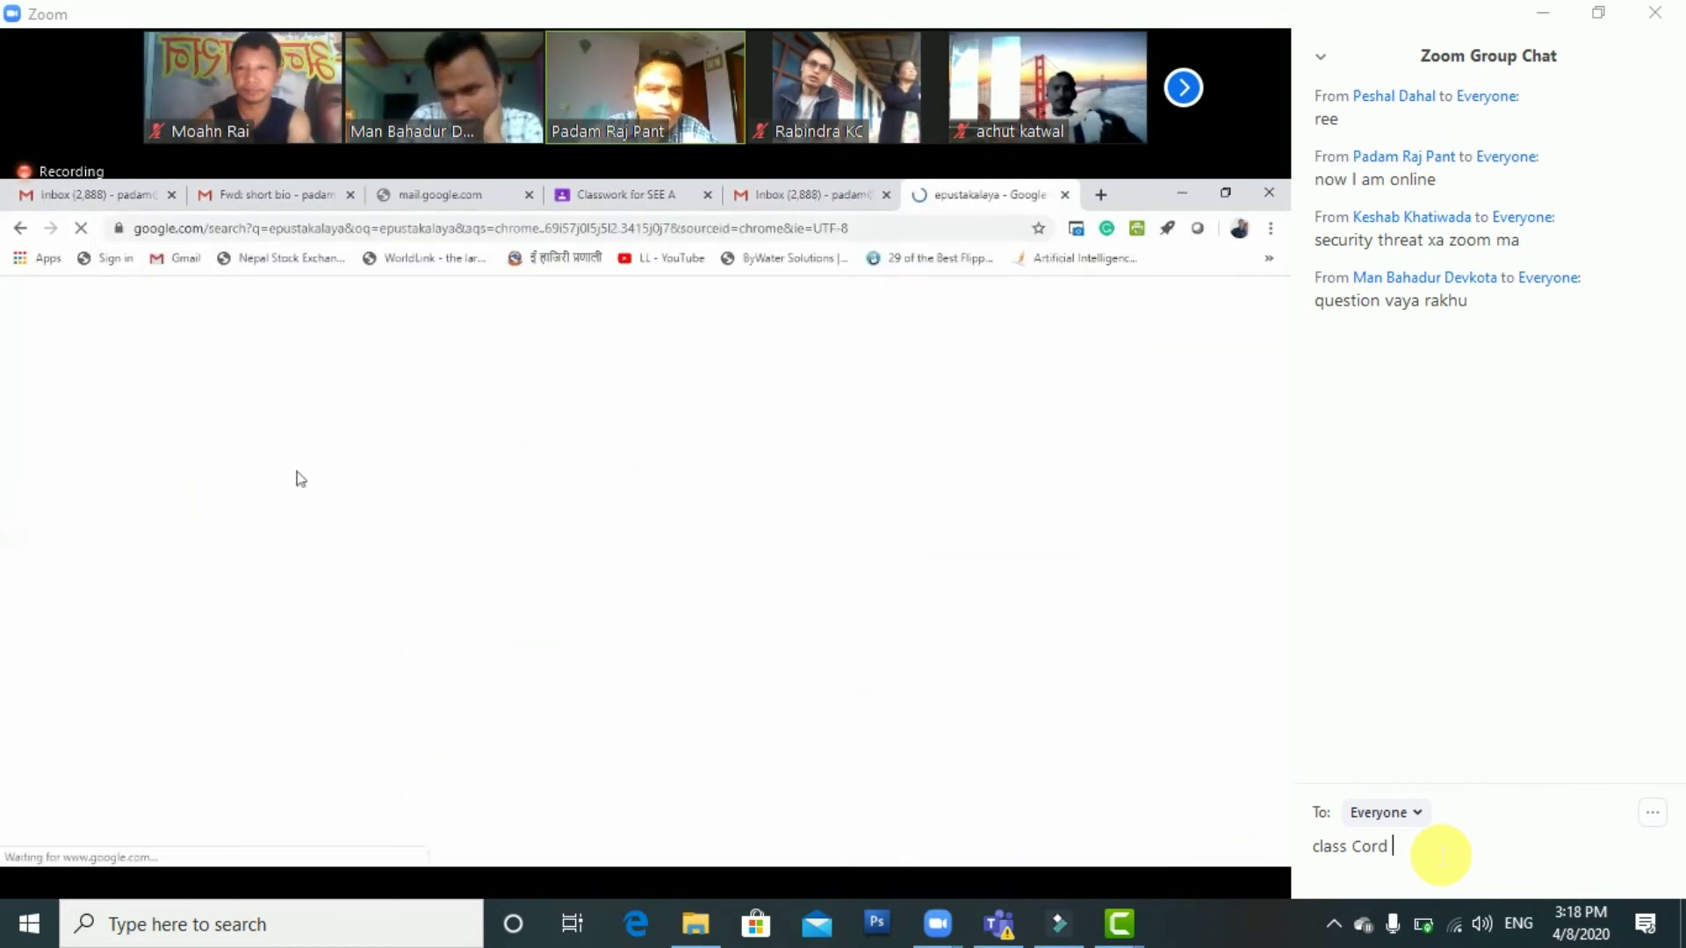
pyautogui.click(816, 225)
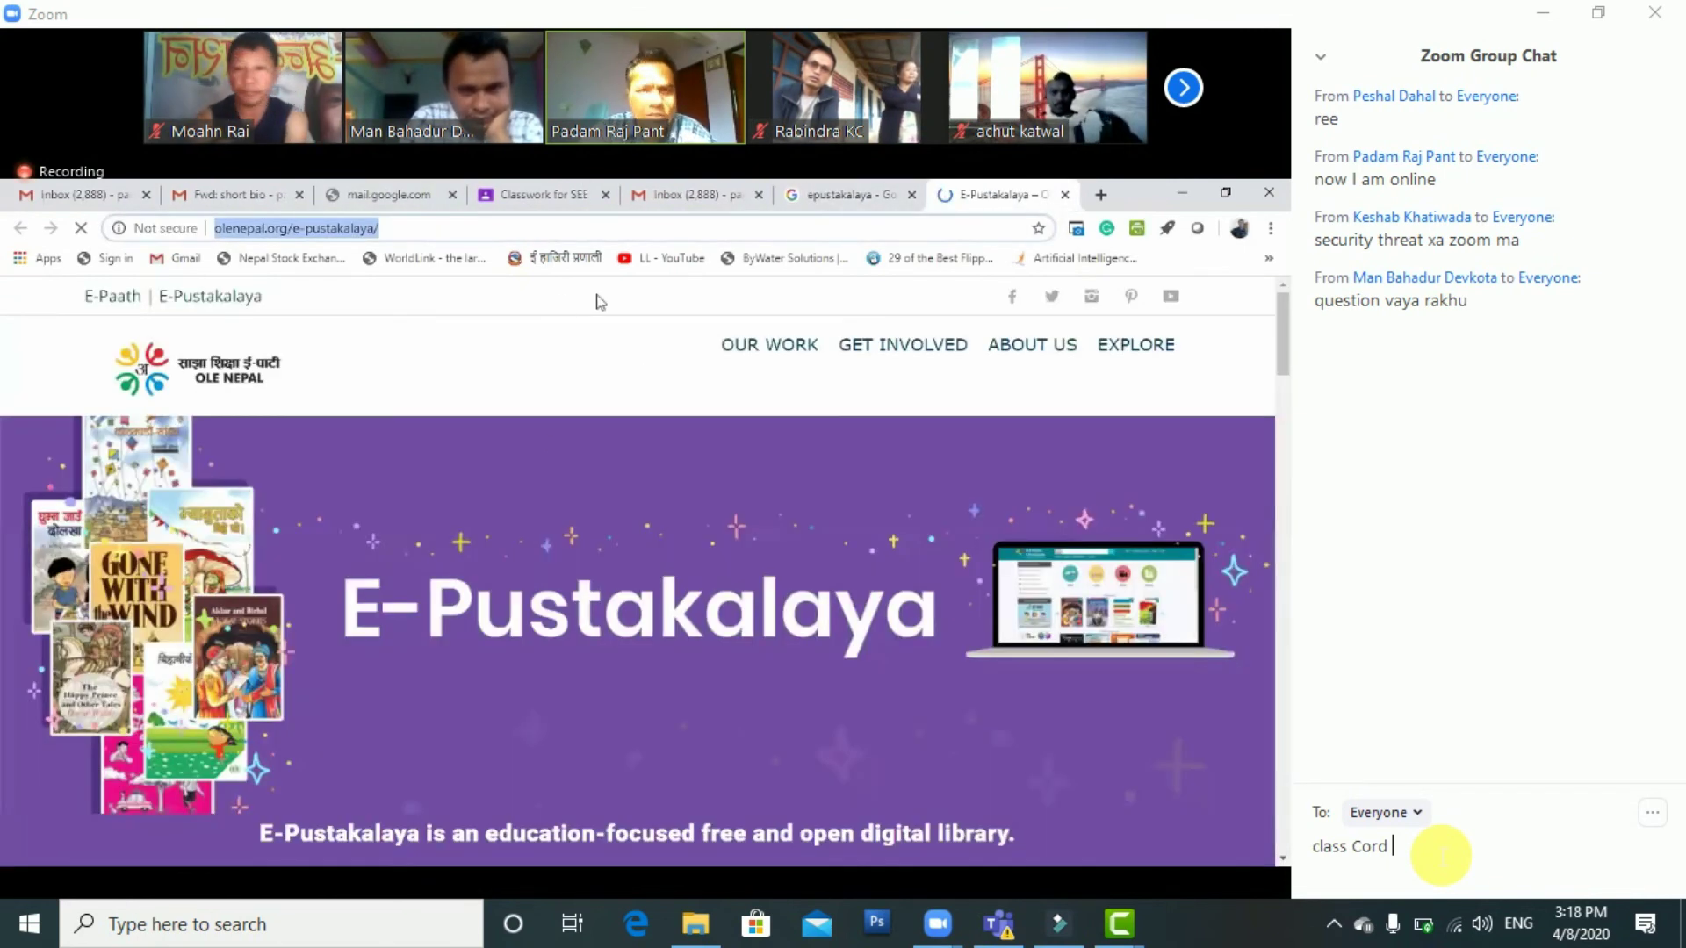
pyautogui.hotkey('ctrl', 'c')
# Paste the E-Pustakalaya address into the Classroom Insert video URL field
pyautogui.hotkey('ctrl', '4')
pyautogui.click(508, 444)
pyautogui.hotkey('ctrl', 'v')
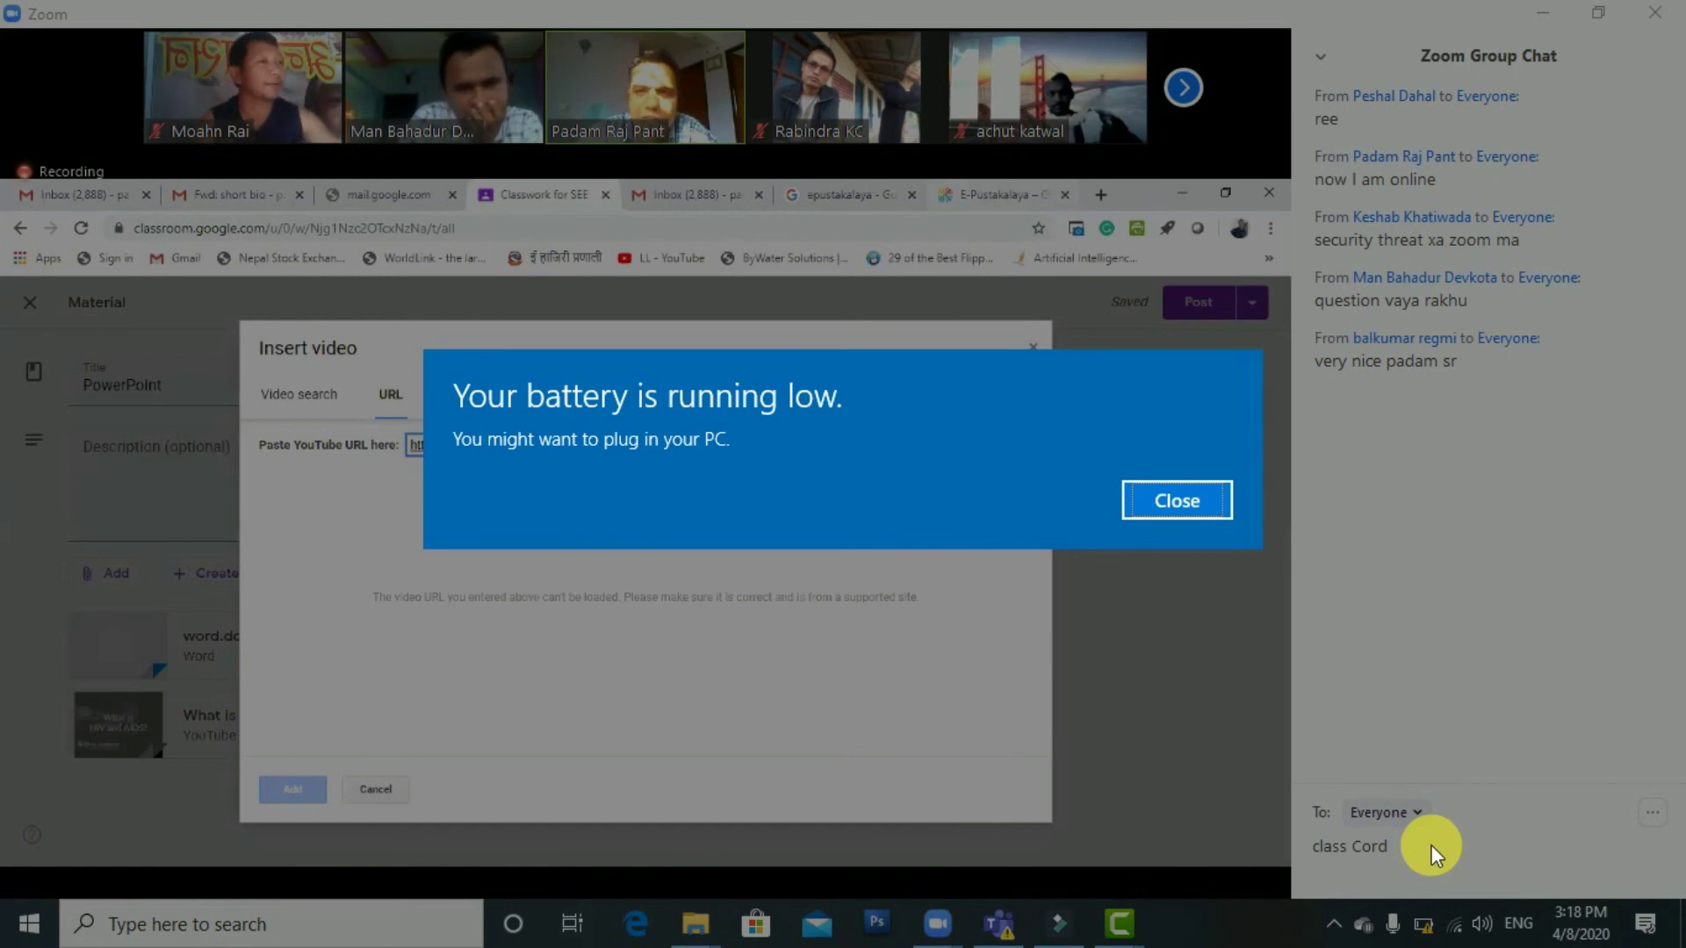
# In the E-Pustakalaya tab, go to google.com and then load youtube.com
pyautogui.hotkey('ctrl', '7')
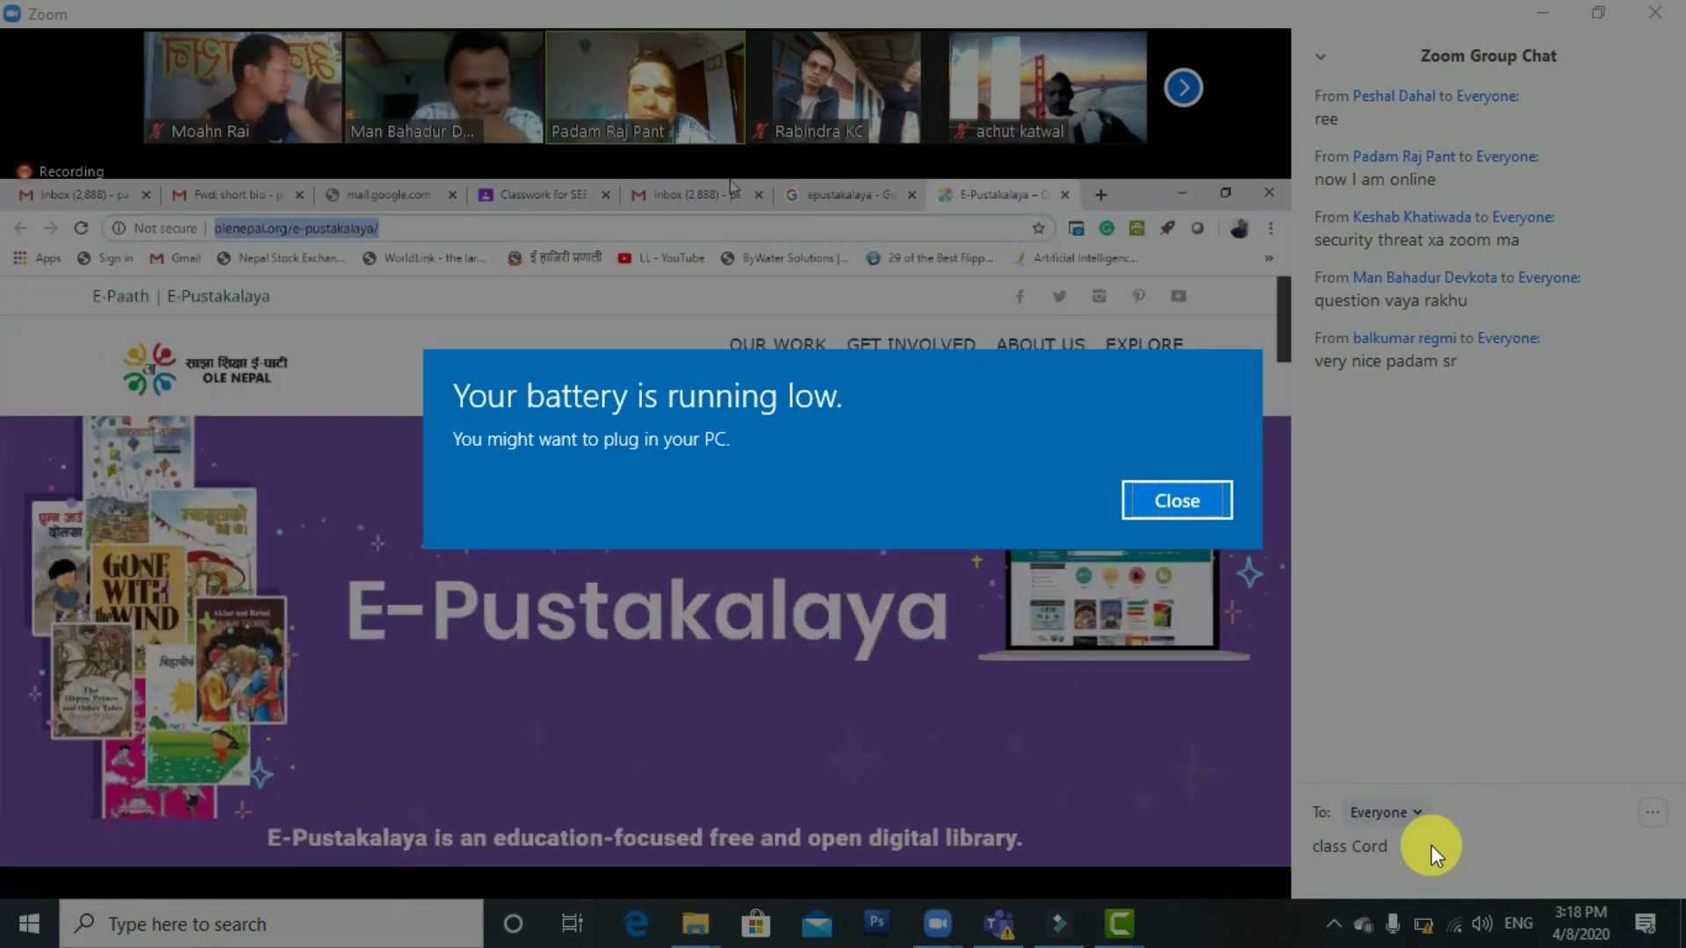
pyautogui.hotkey('ctrl', '6')
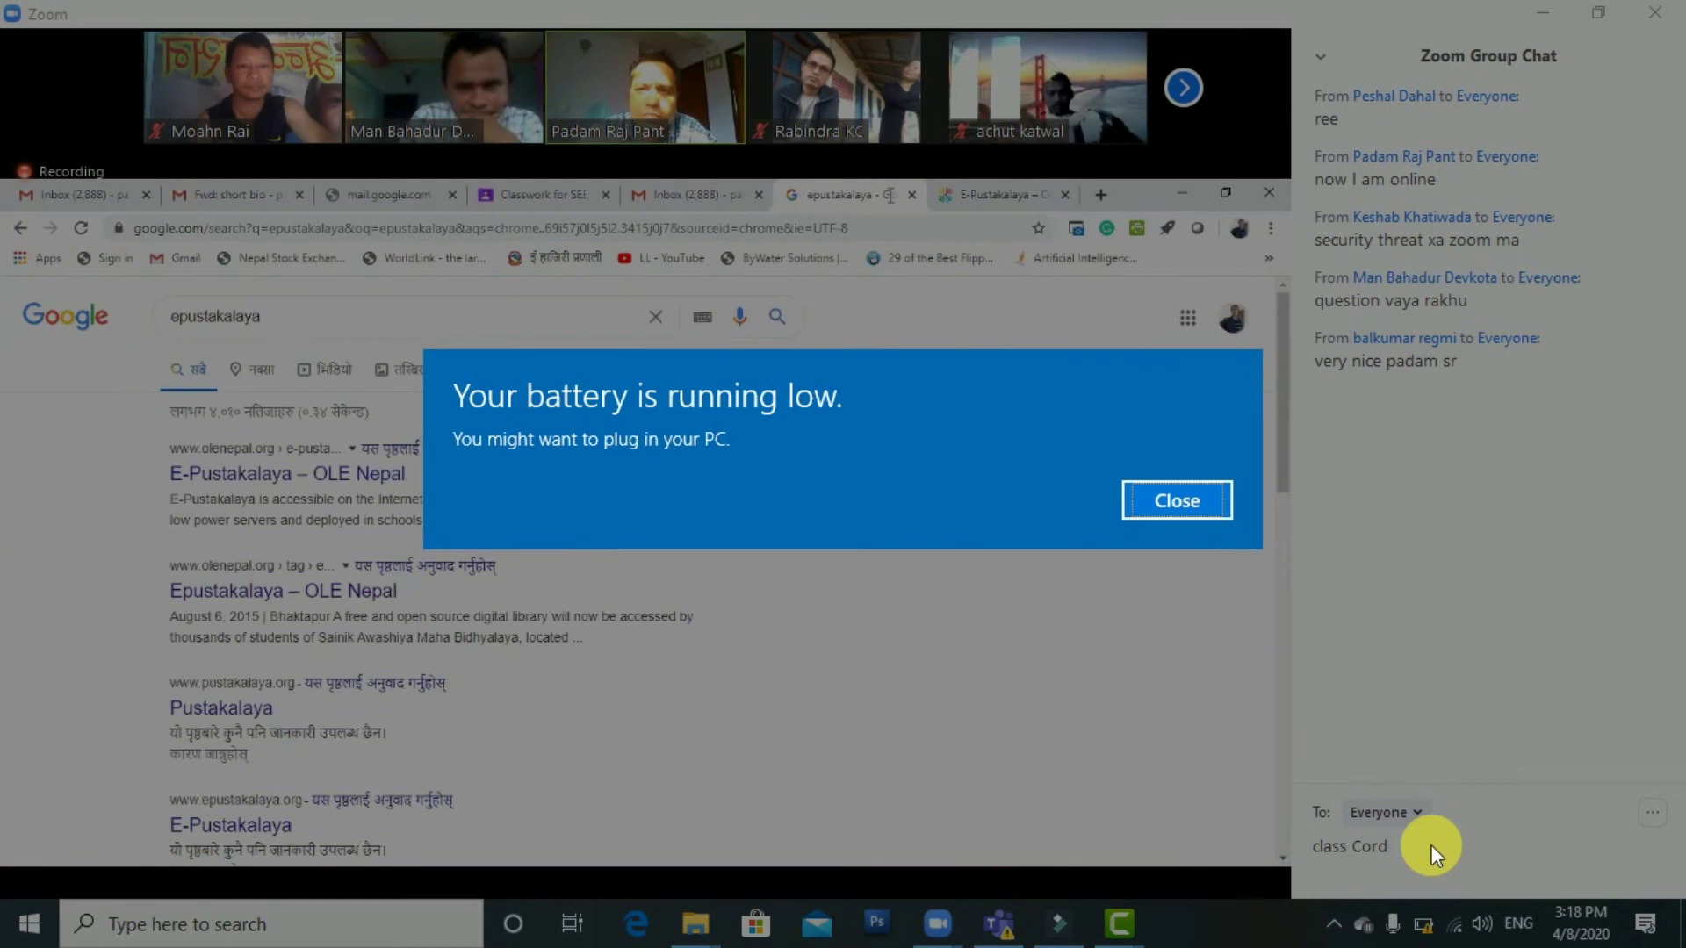
pyautogui.hotkey('ctrl', '7')
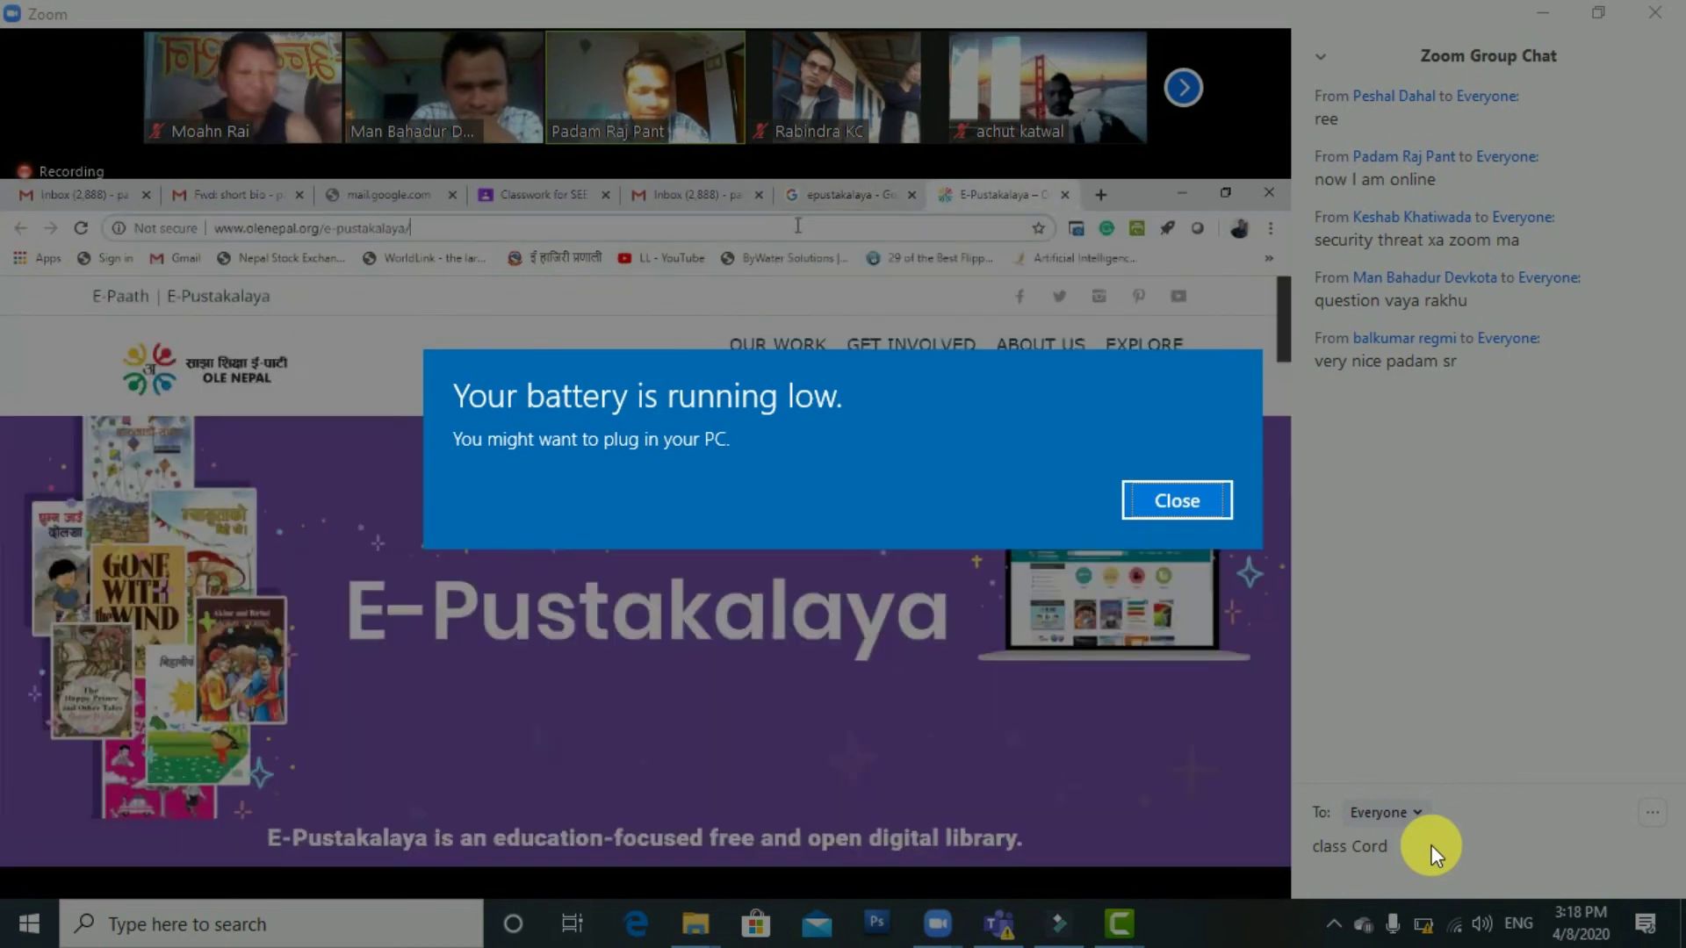
pyautogui.hotkey('ctrl', 'l')
pyautogui.write('g')
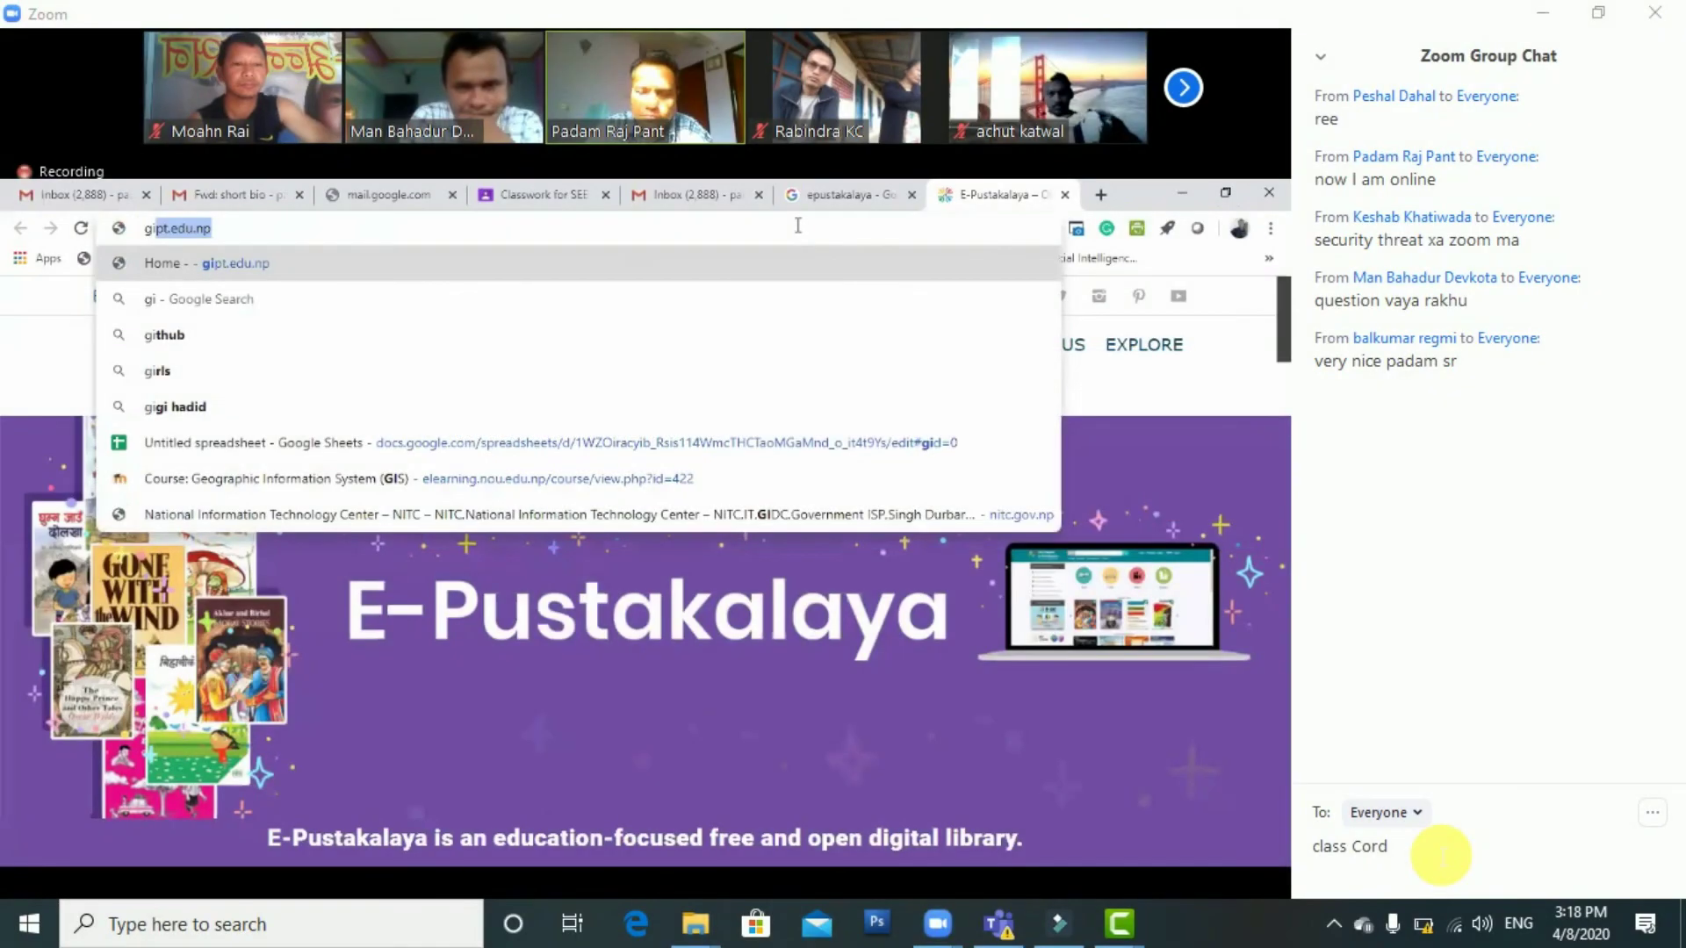
pyautogui.write('oogle.com')
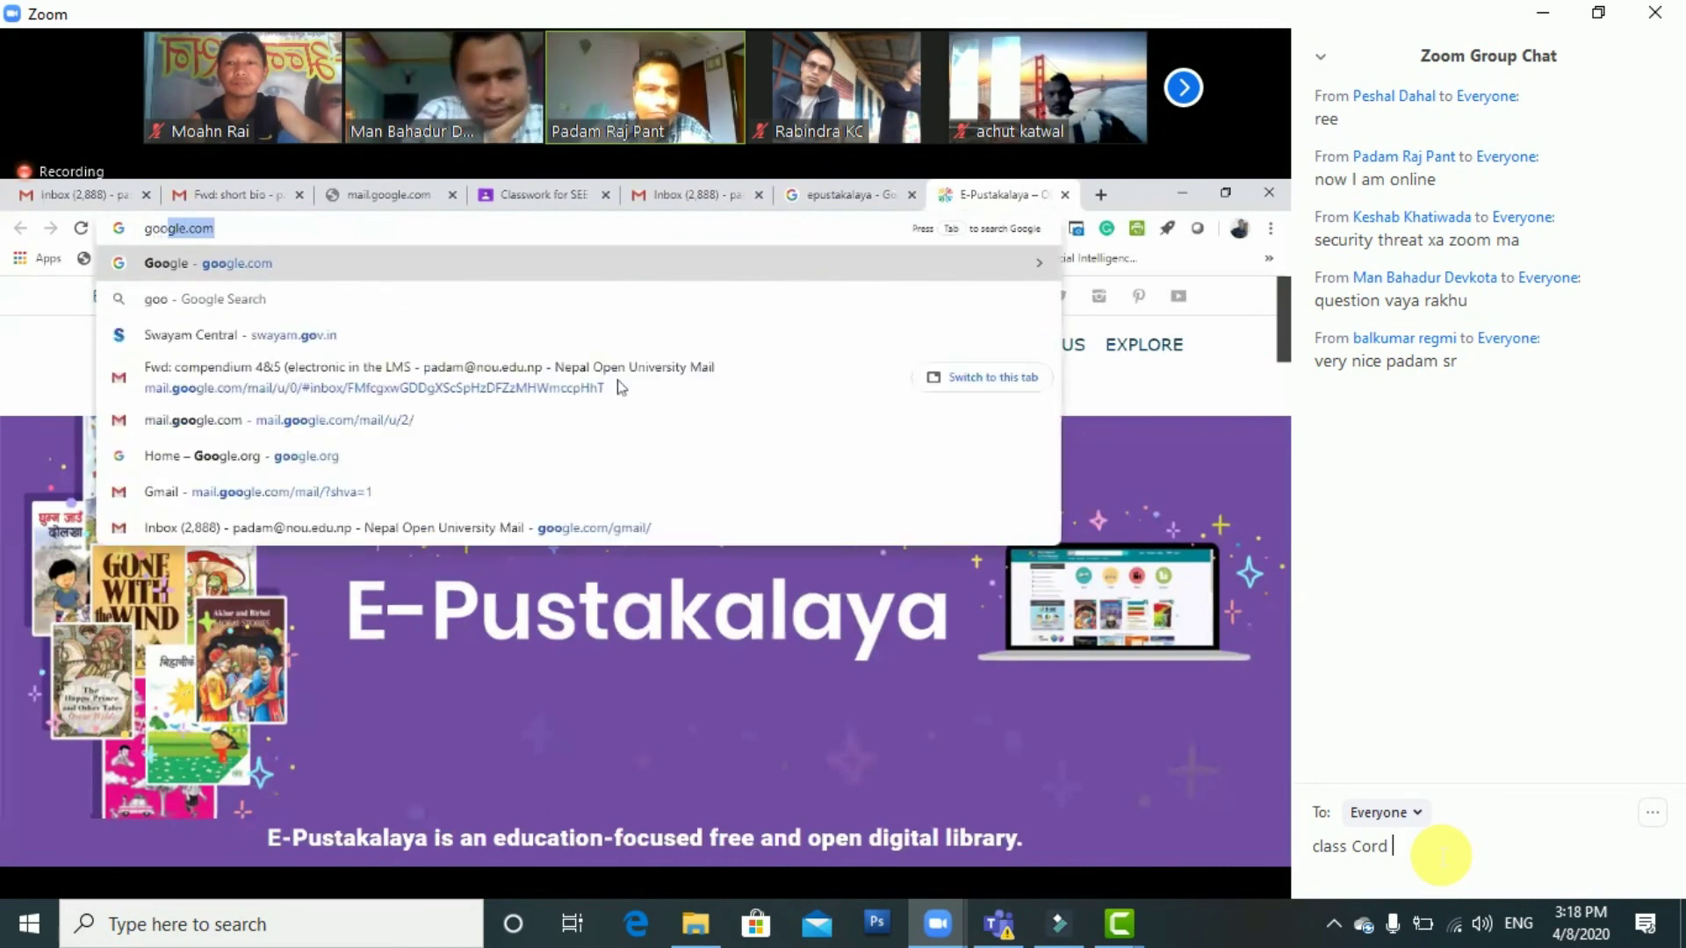
pyautogui.press('Return')
pyautogui.write('e')
pyautogui.hotkey('ctrl', 'l')
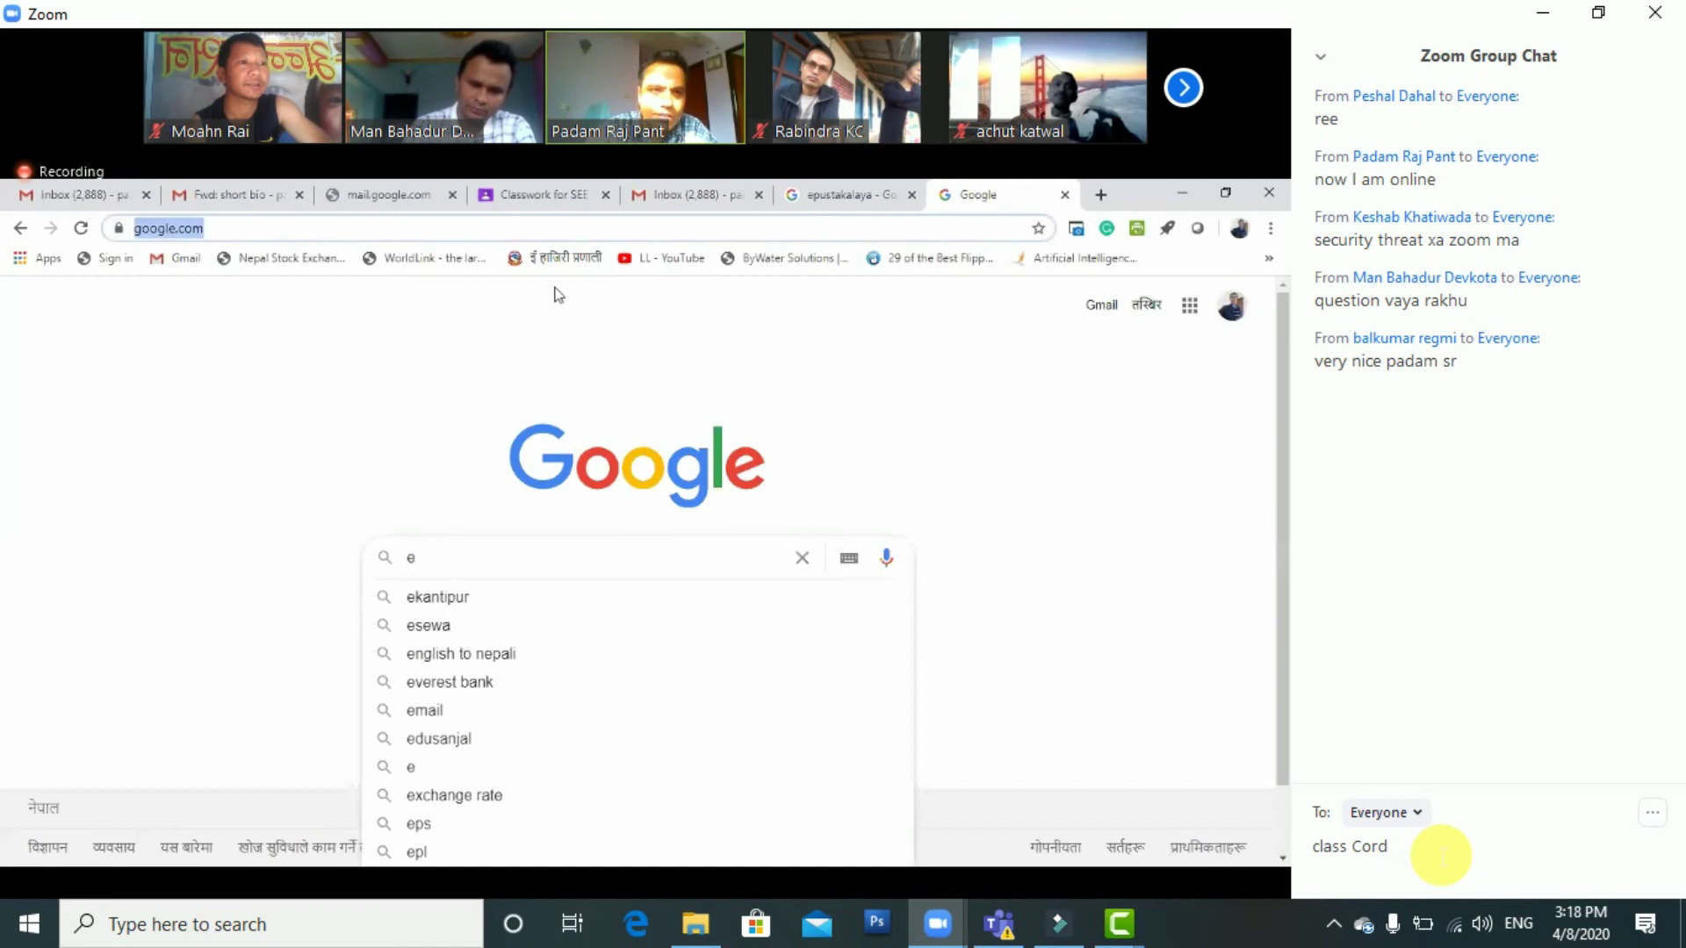
pyautogui.write('youtub')
pyautogui.press('Return')
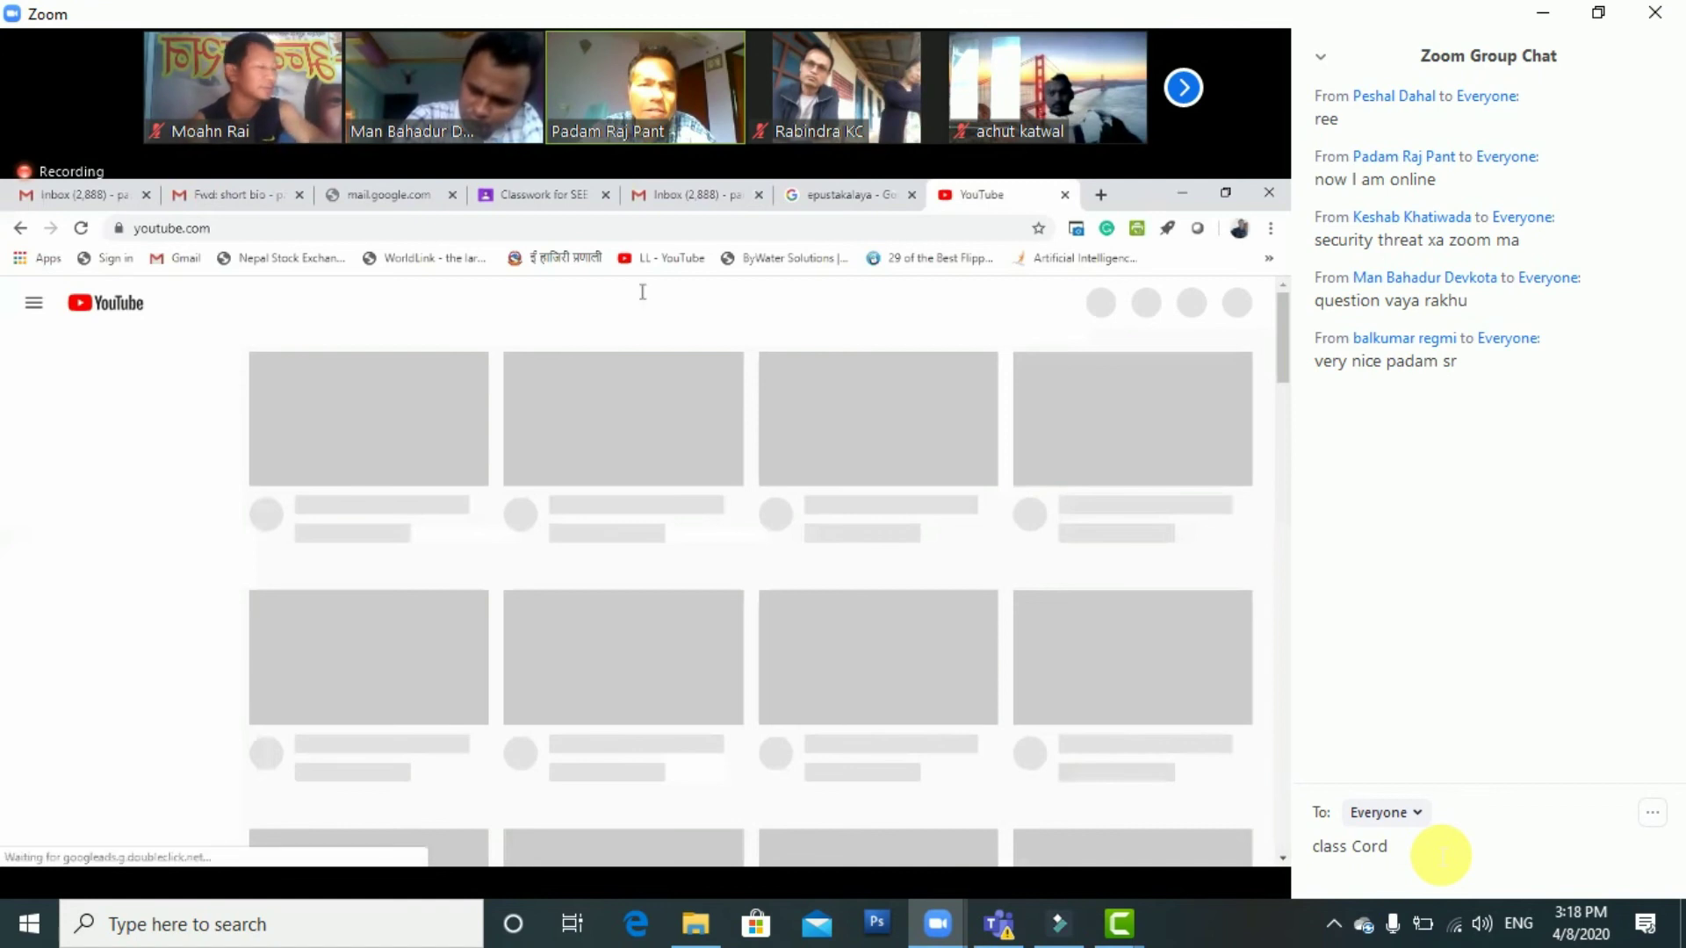
# Search YouTube for 'doit' and open the Chemistry Grade 11 DOIT NEPAL playlist
pyautogui.click(577, 299)
pyautogui.write('doit')
pyautogui.press('Return')
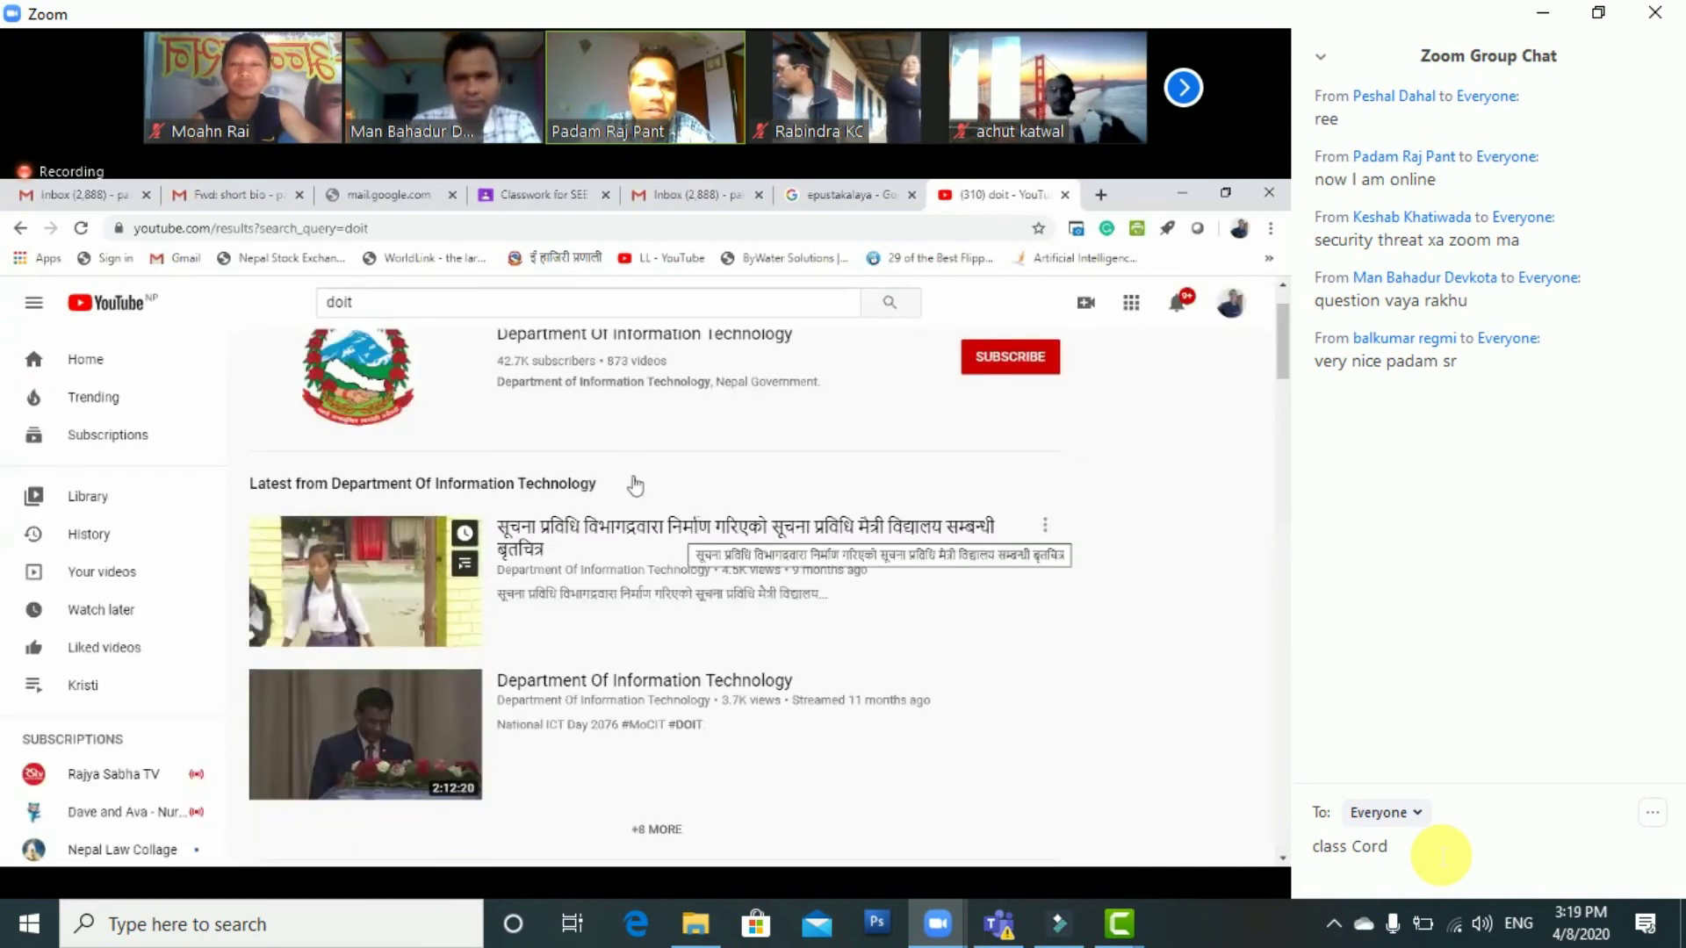
pyautogui.scroll(-2, 634, 474)
pyautogui.scroll(1, 634, 474)
pyautogui.scroll(-4, 634, 474)
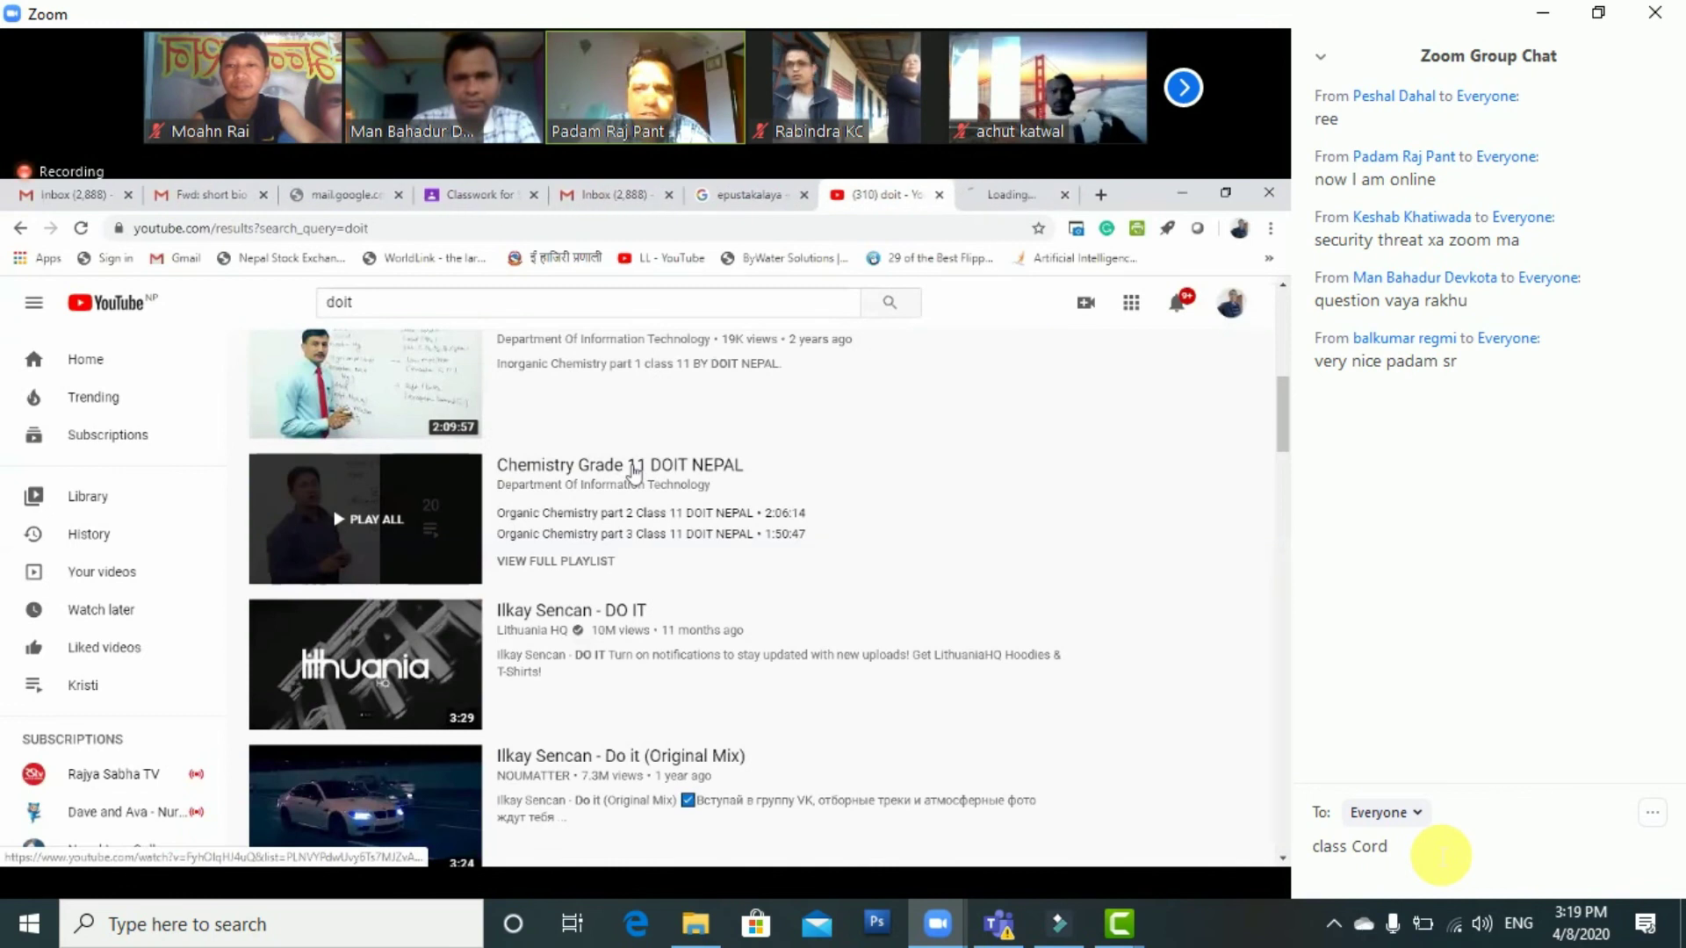
pyautogui.click(634, 474)
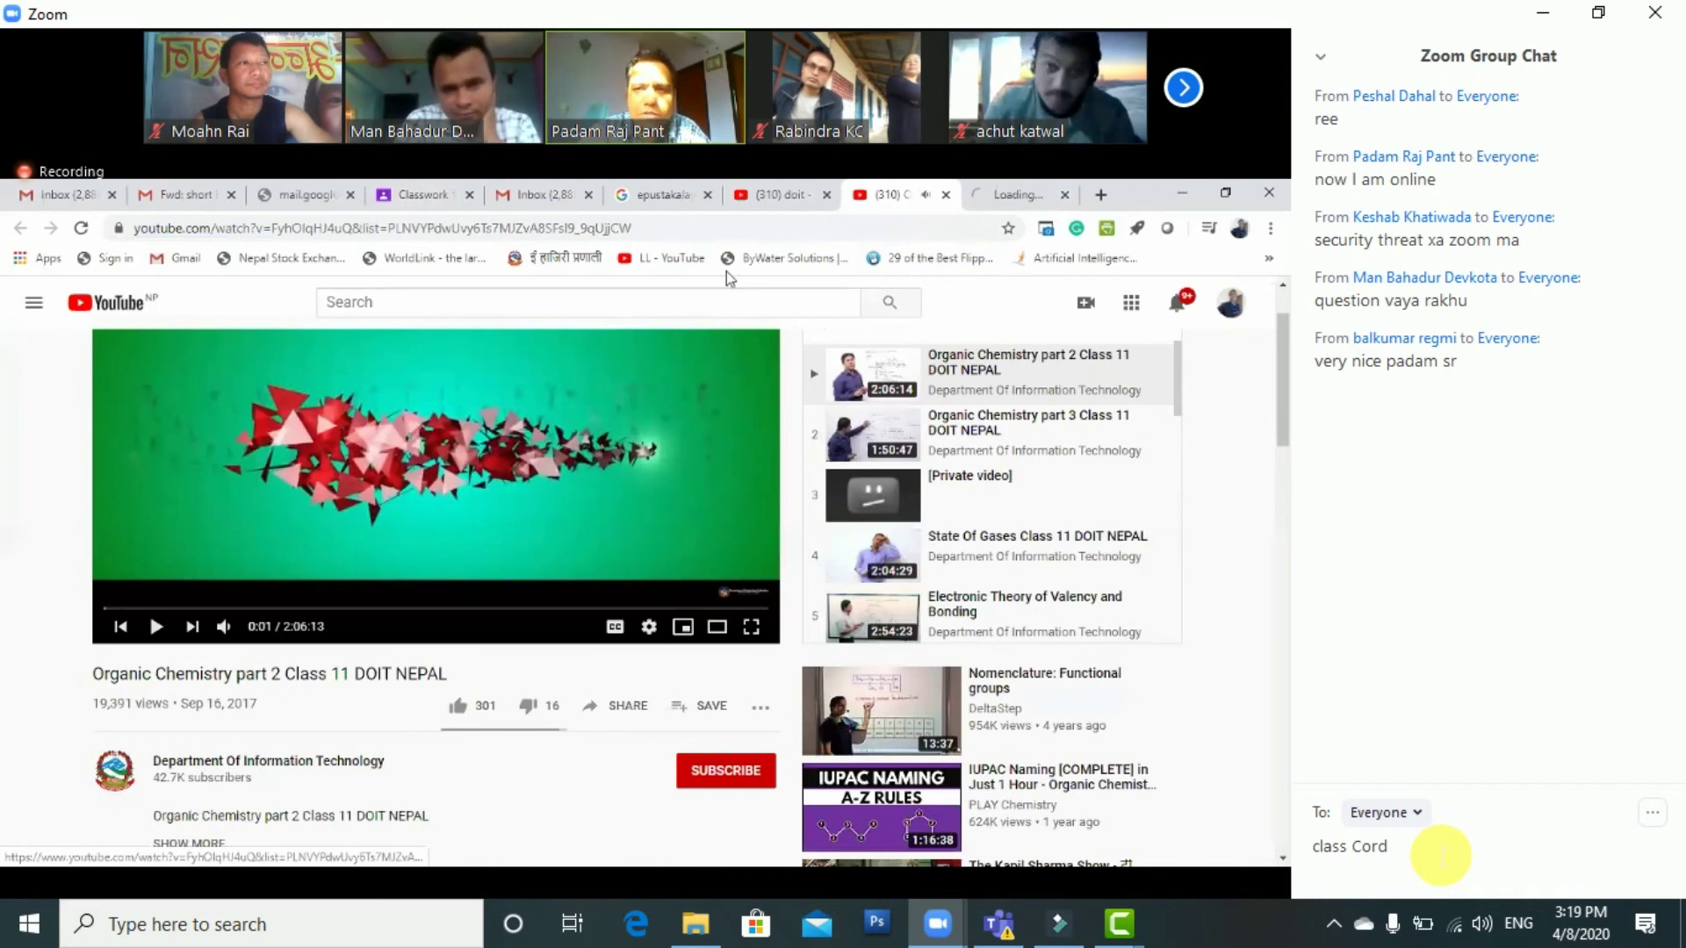
# Copy the Department Of Information Technology channel address and scroll through its uploaded videos
pyautogui.hotkey('ctrl', 'Tab')
pyautogui.click(817, 230)
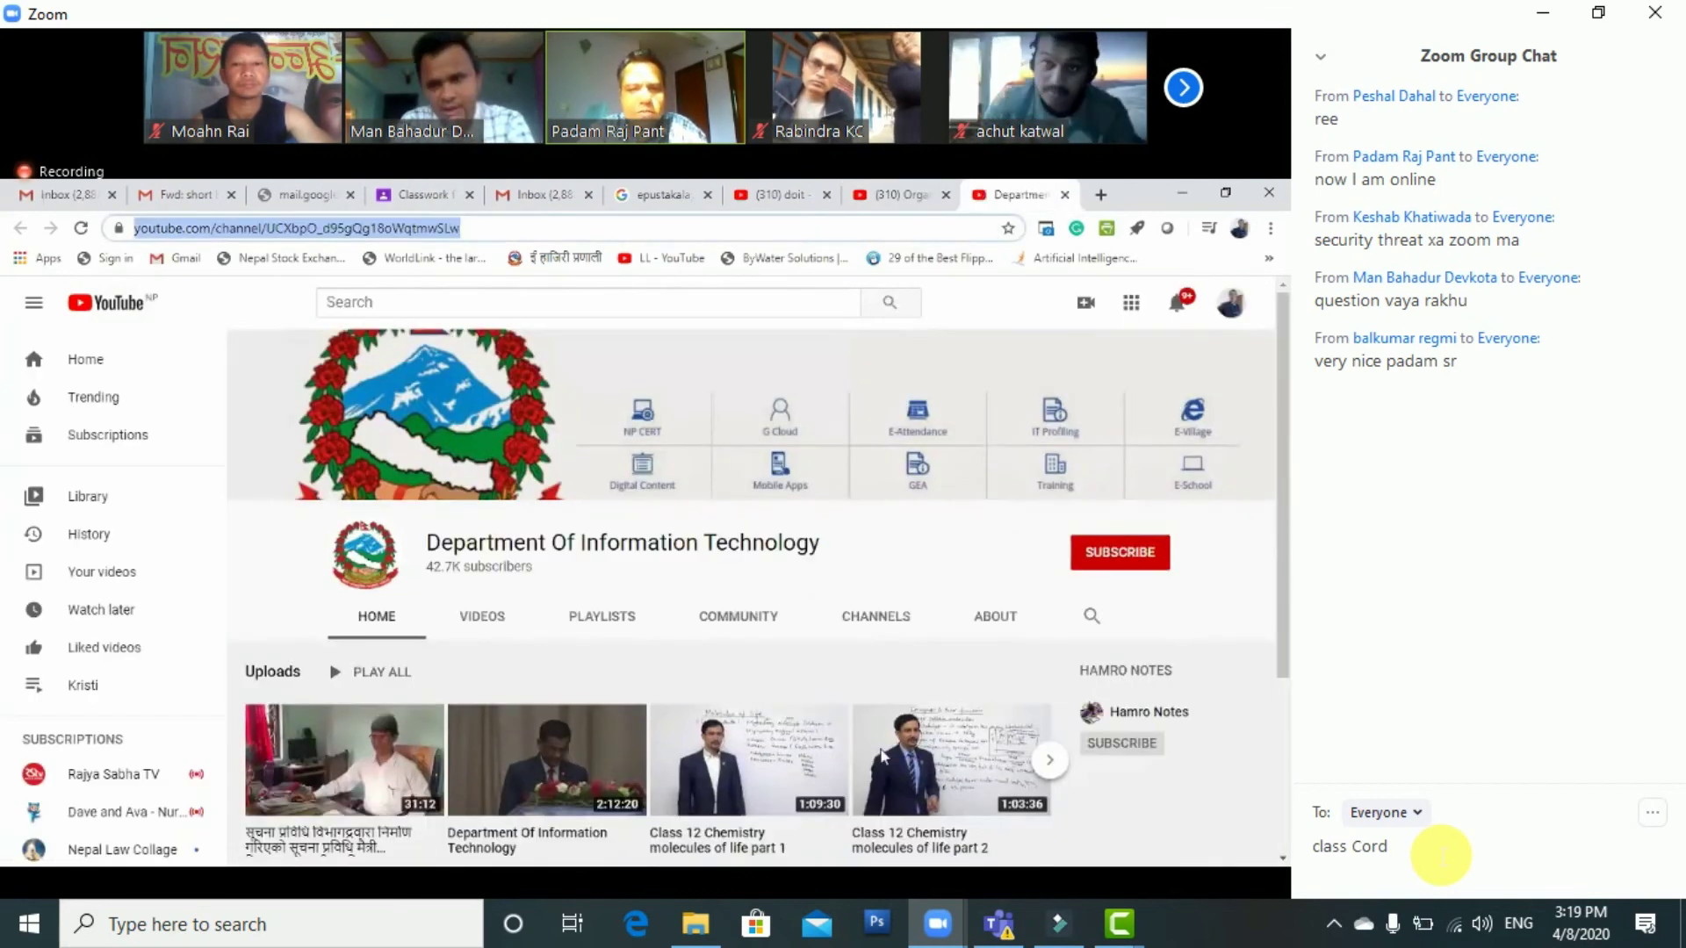
pyautogui.scroll(-1, 911, 720)
pyautogui.scroll(-2, 911, 720)
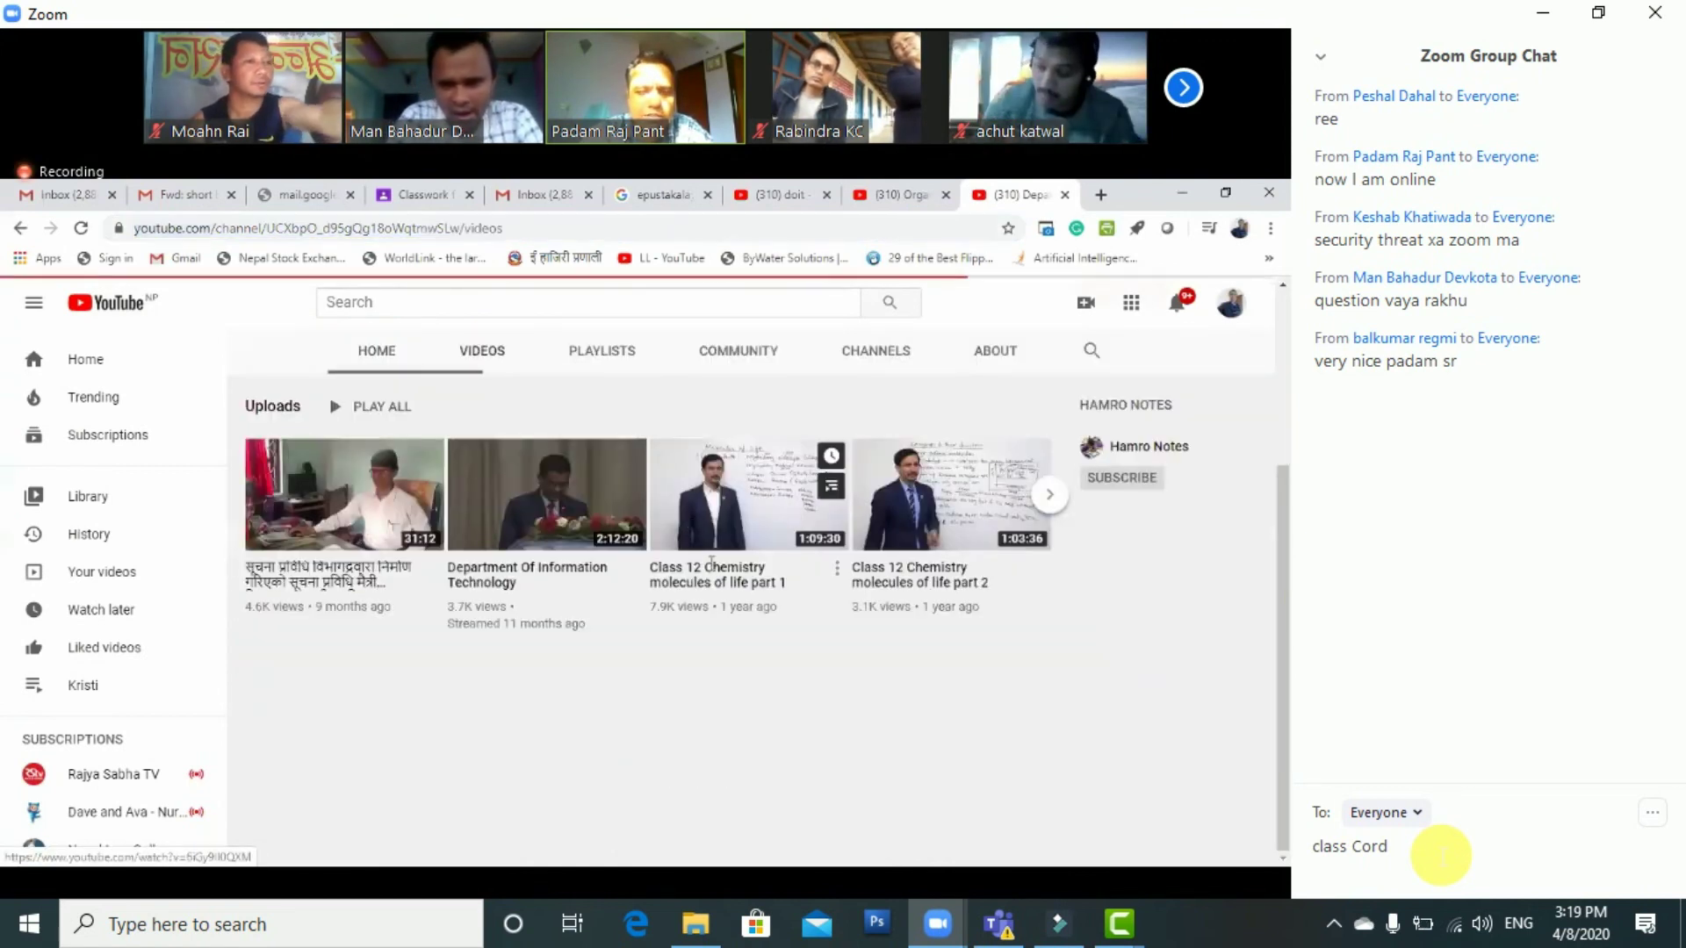
pyautogui.scroll(-5, 799, 654)
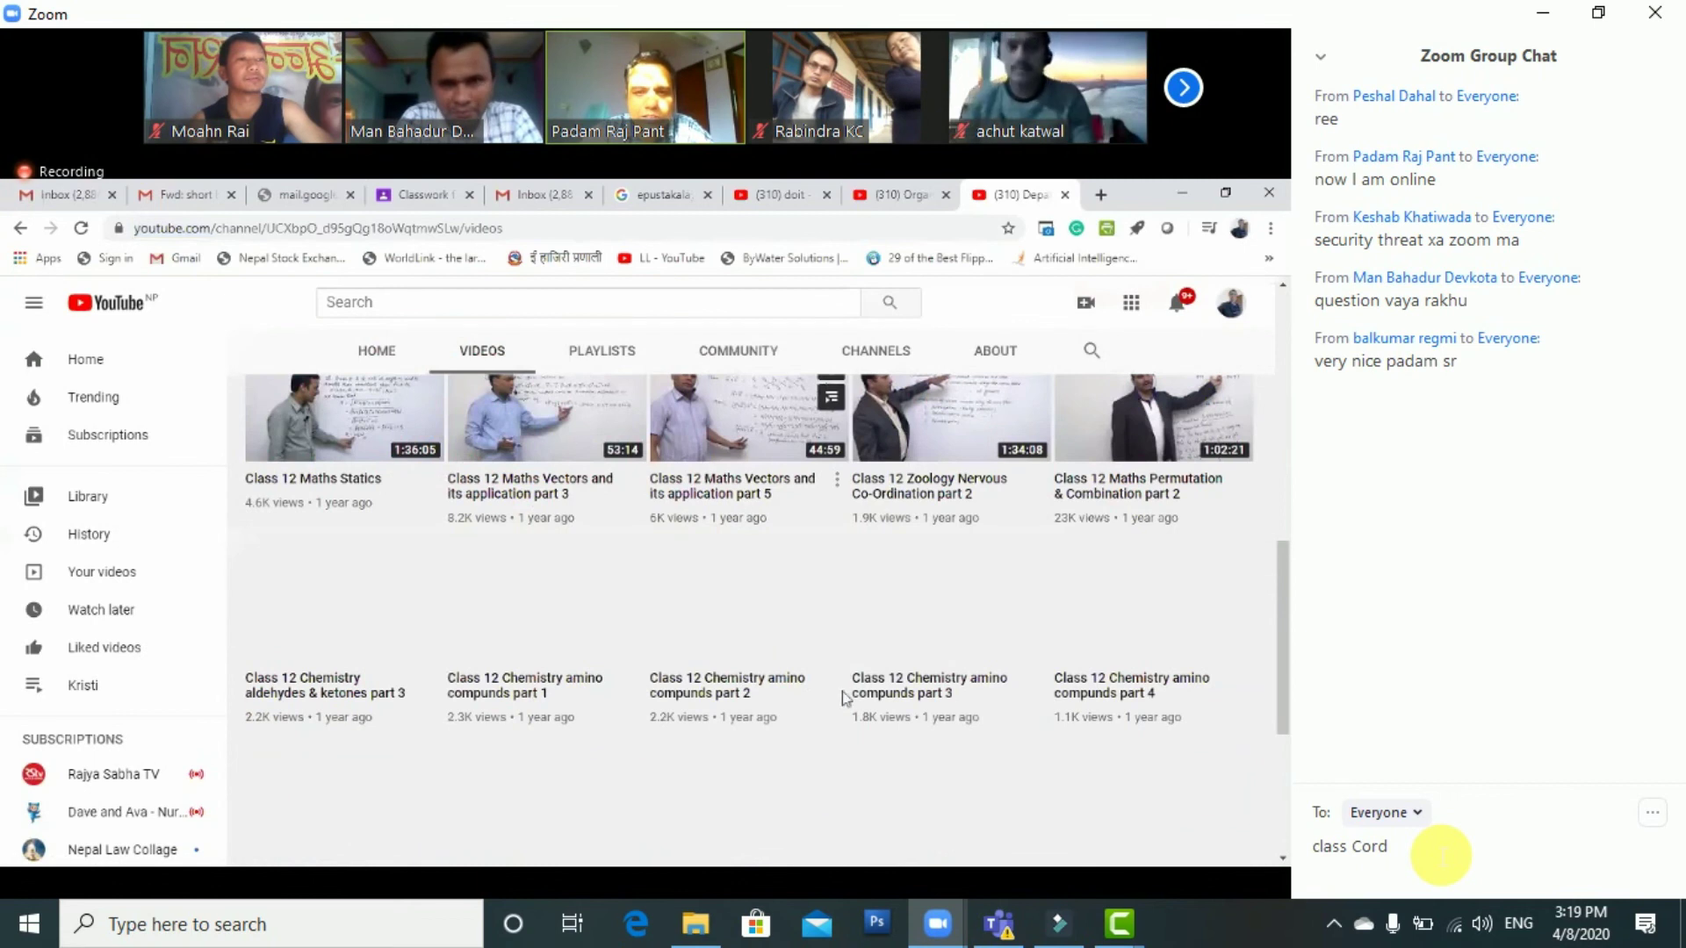
pyautogui.scroll(-1, 846, 724)
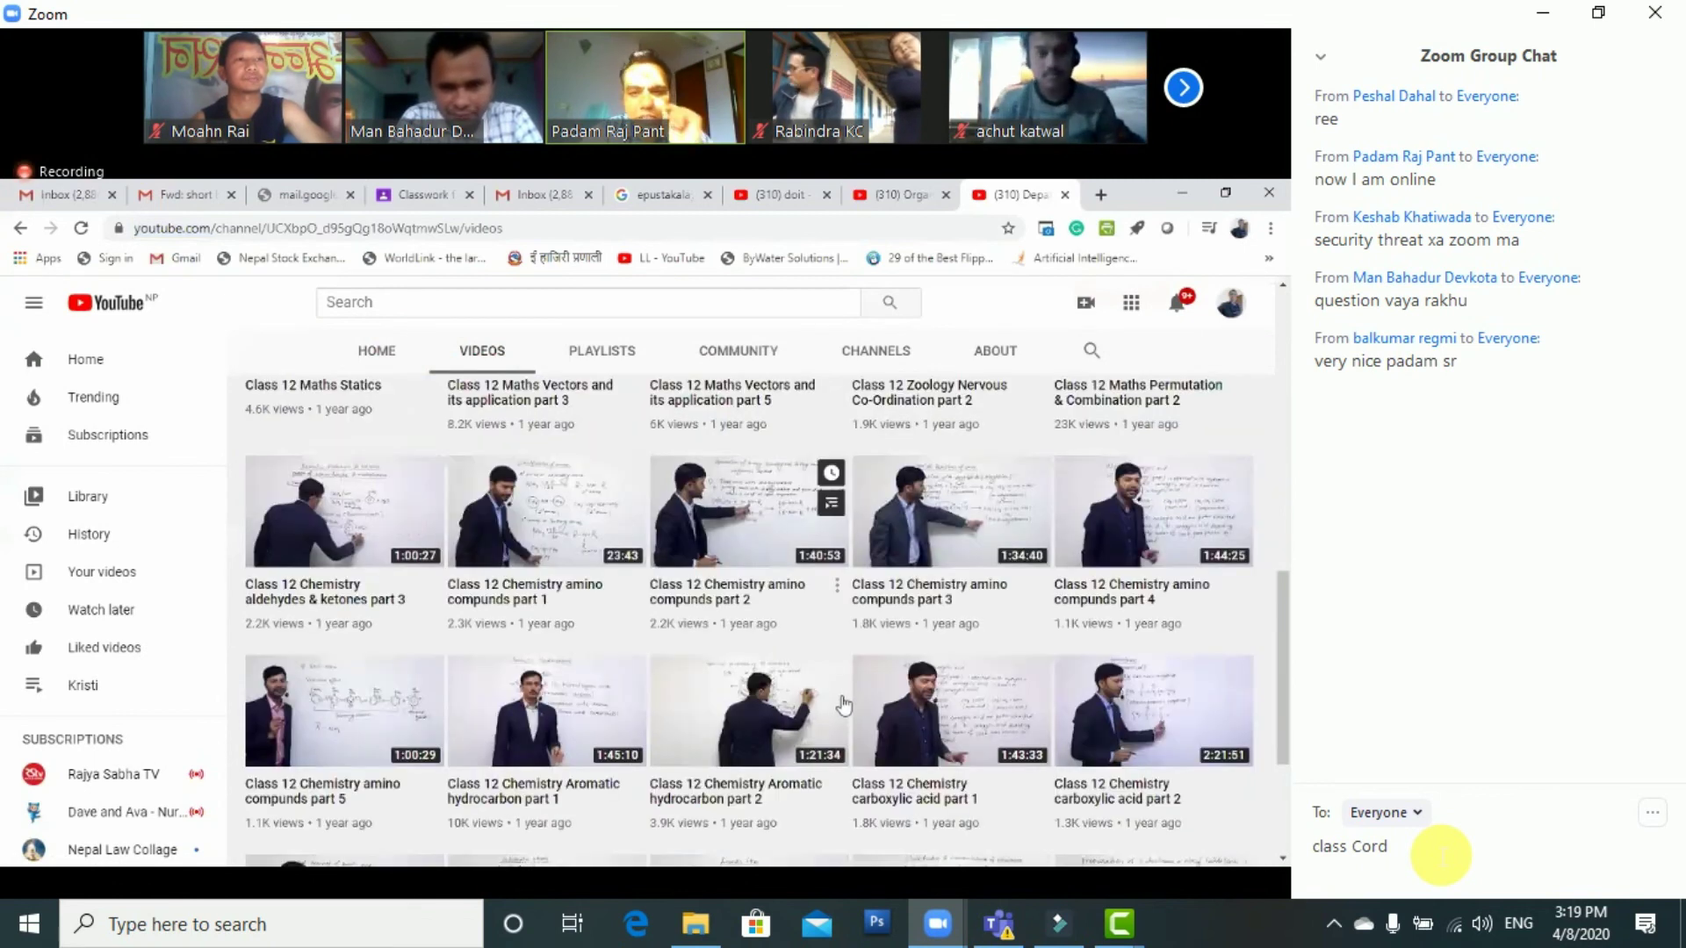
pyautogui.scroll(-5, 850, 707)
pyautogui.scroll(-5, 830, 704)
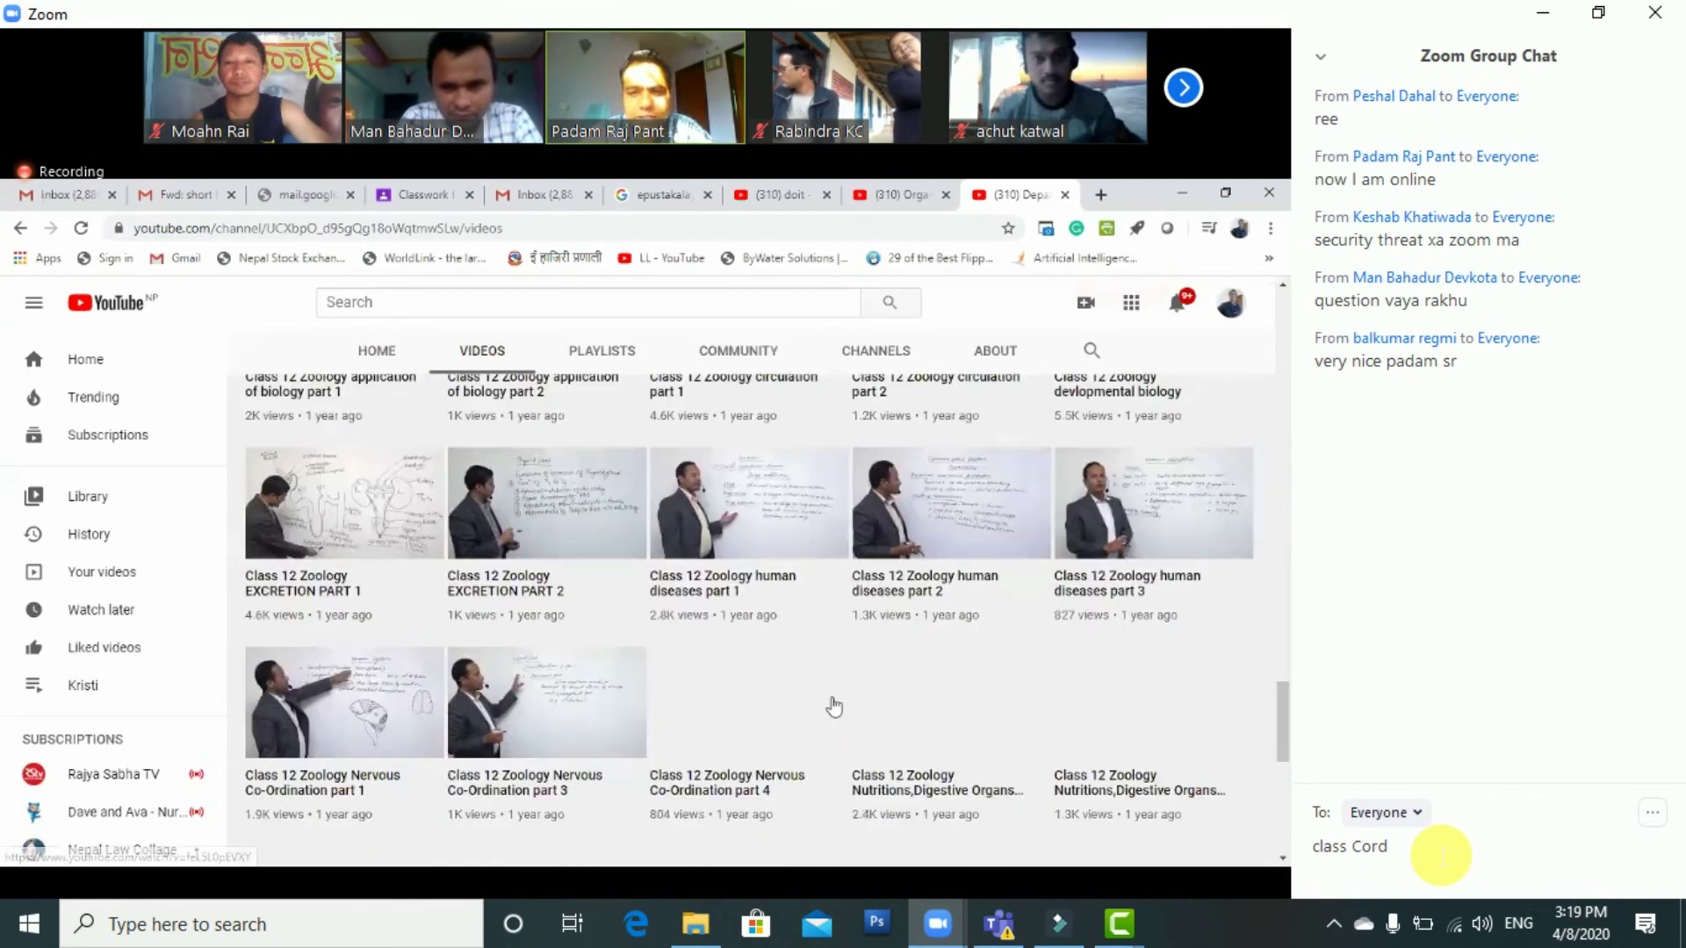
pyautogui.scroll(-5, 813, 705)
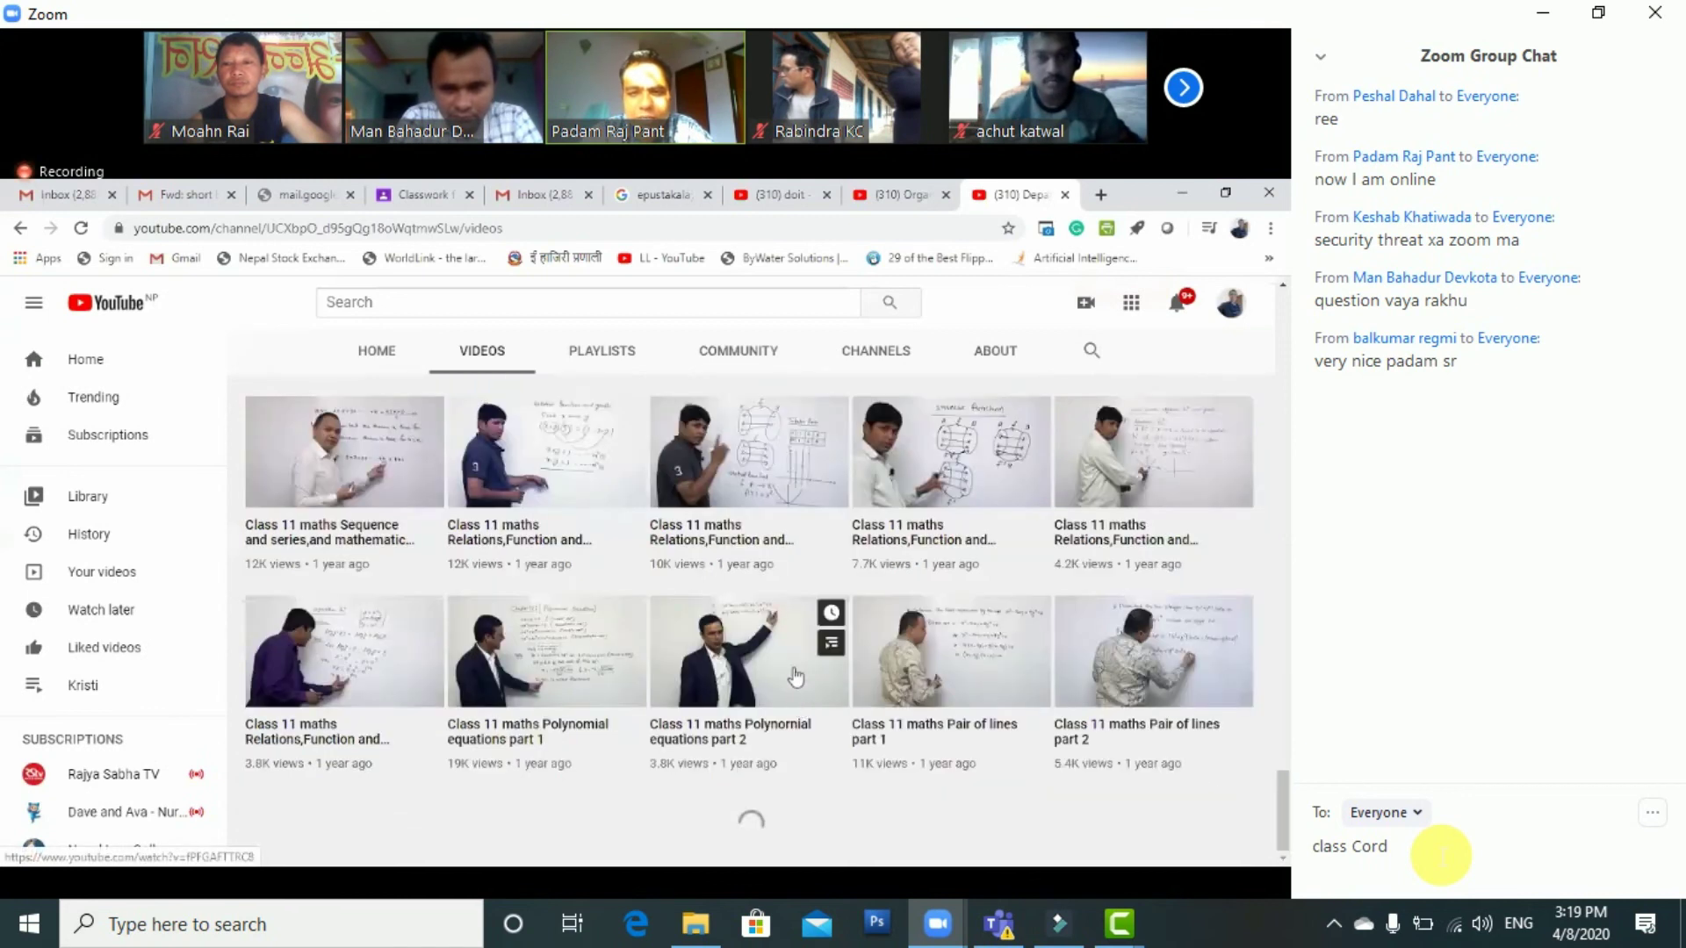
pyautogui.scroll(-5, 764, 547)
# Paste the Department Of Information Technology YouTube channel link over the E-Pustakalaya address in the video link field
pyautogui.scroll(-5, 760, 533)
pyautogui.rightClick(760, 533)
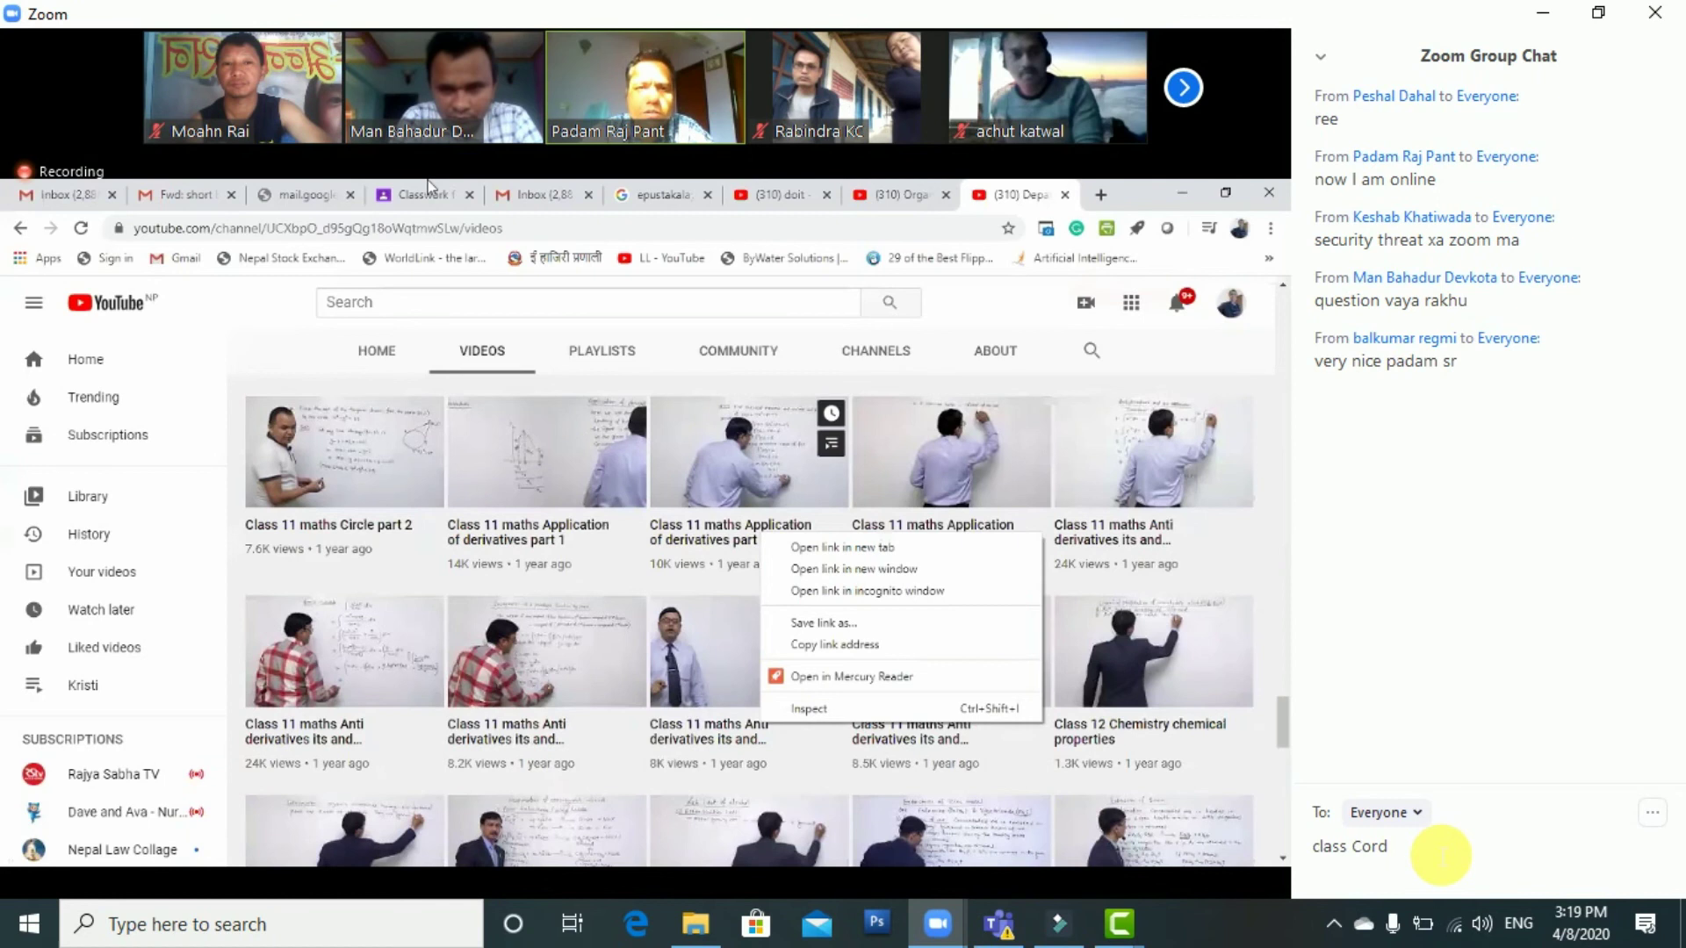
pyautogui.hotkey('ctrl', 'shift', 'Tab')
pyautogui.hotkey('ctrl', 'shift', 'Tab')
pyautogui.hotkey('ctrl', 'shift', 'Tab')
pyautogui.hotkey('ctrl', 'shift', 'Tab')
pyautogui.hotkey('ctrl', 'shift', 'Tab')
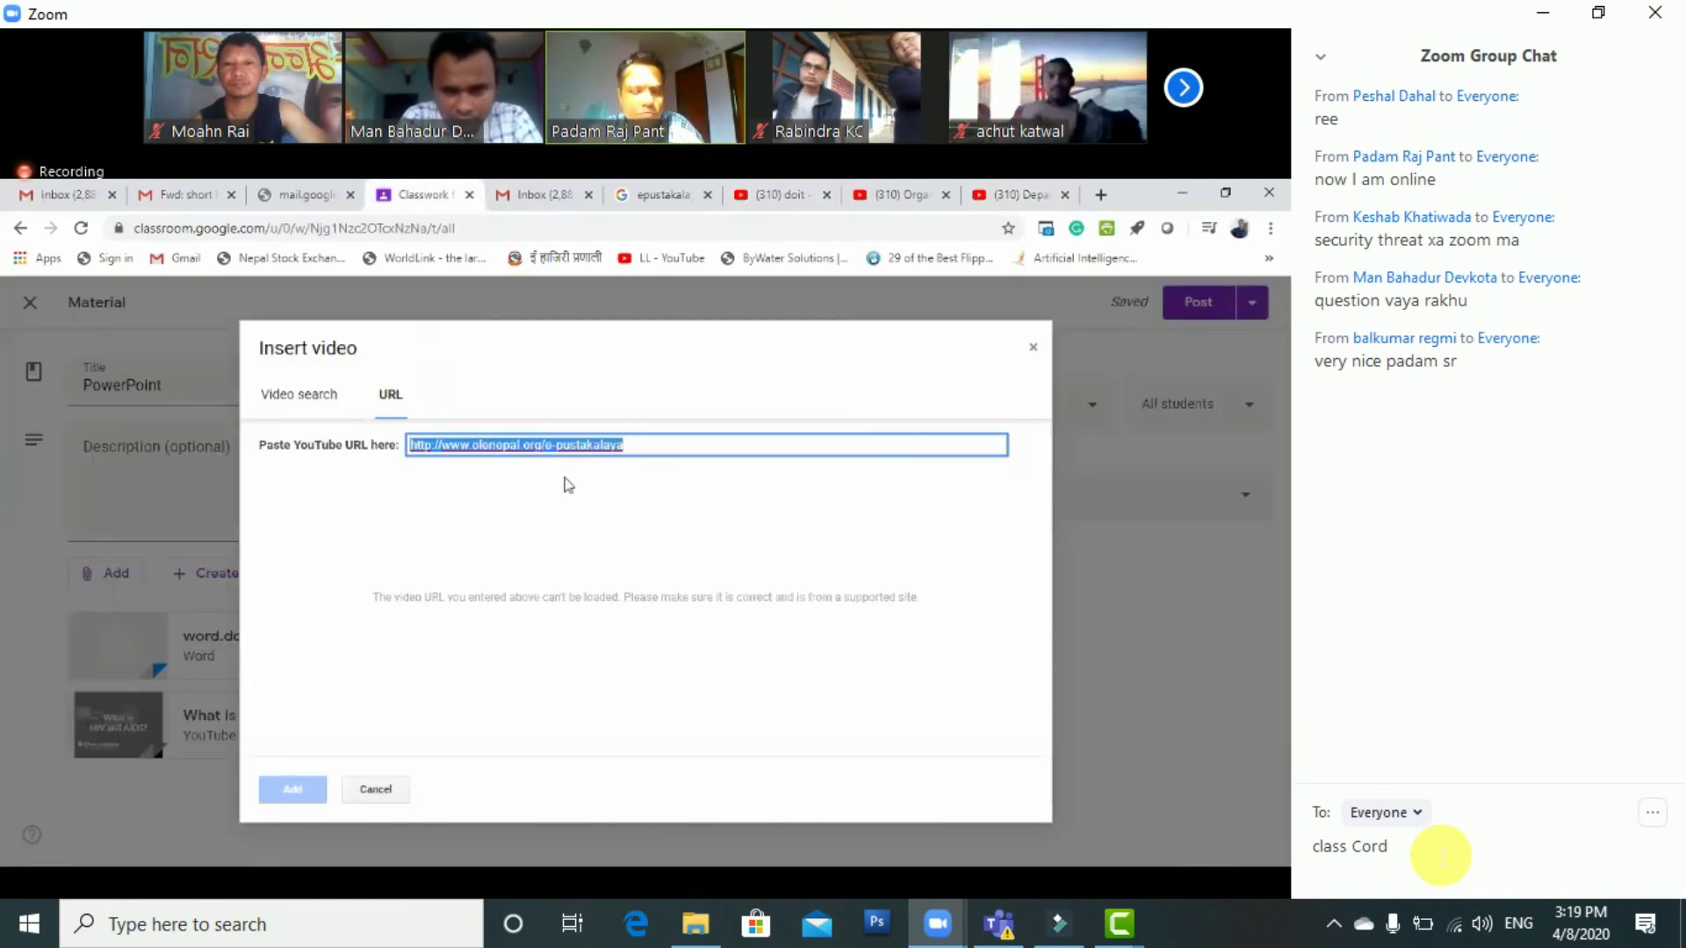
pyautogui.hotkey('ctrl', 'v')
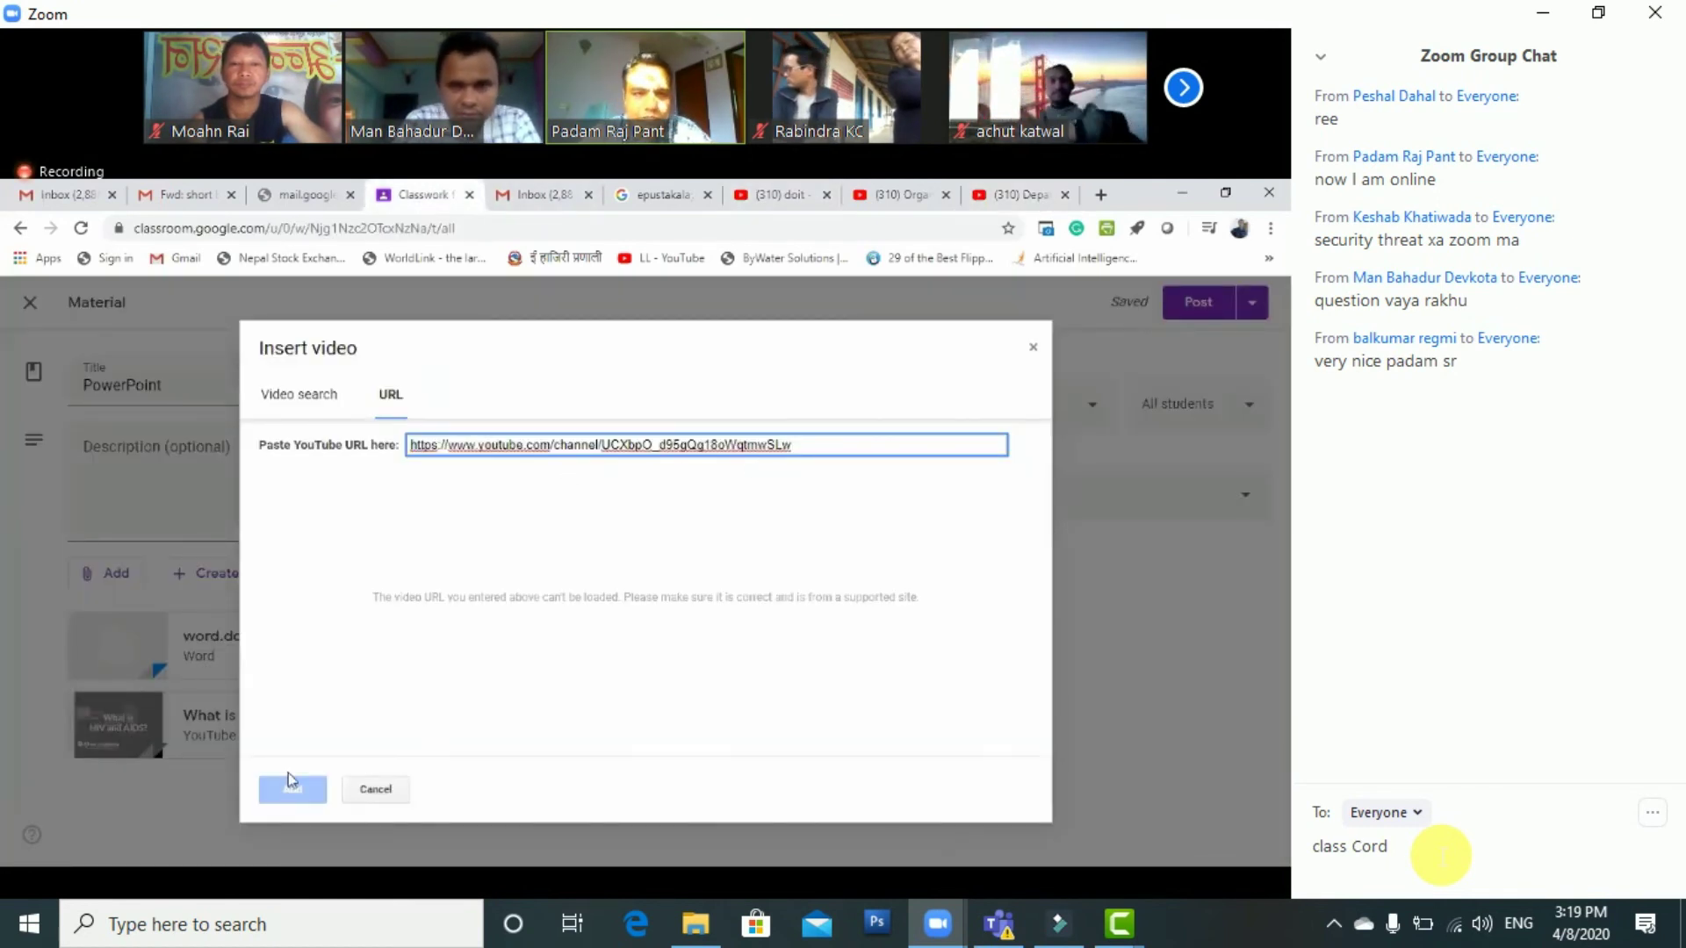